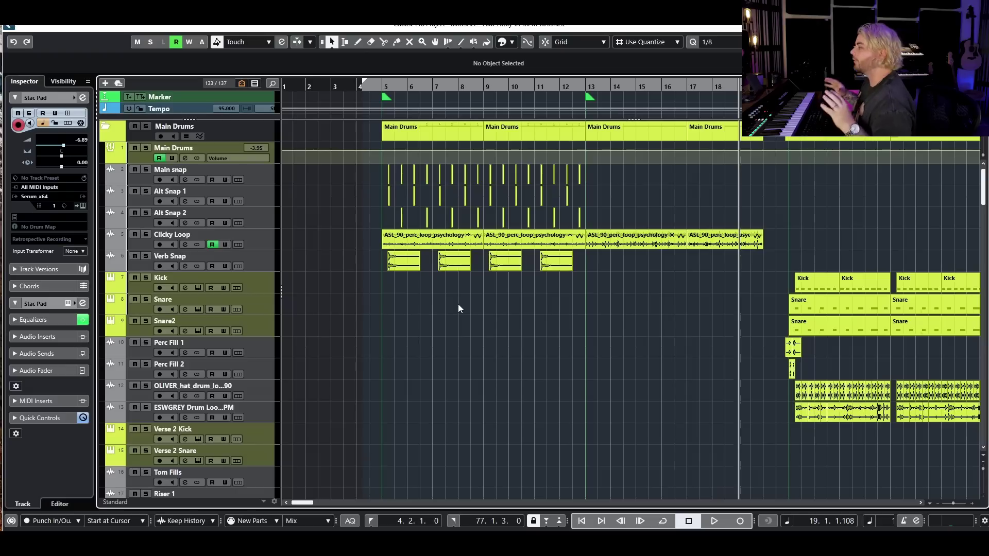
Look over the project's full track list and the verse section between the bar 5 and bar 13 markers
{"action": "scroll", "coordinate": [459, 305], "scroll_direction": "down", "scroll_amount": 20}
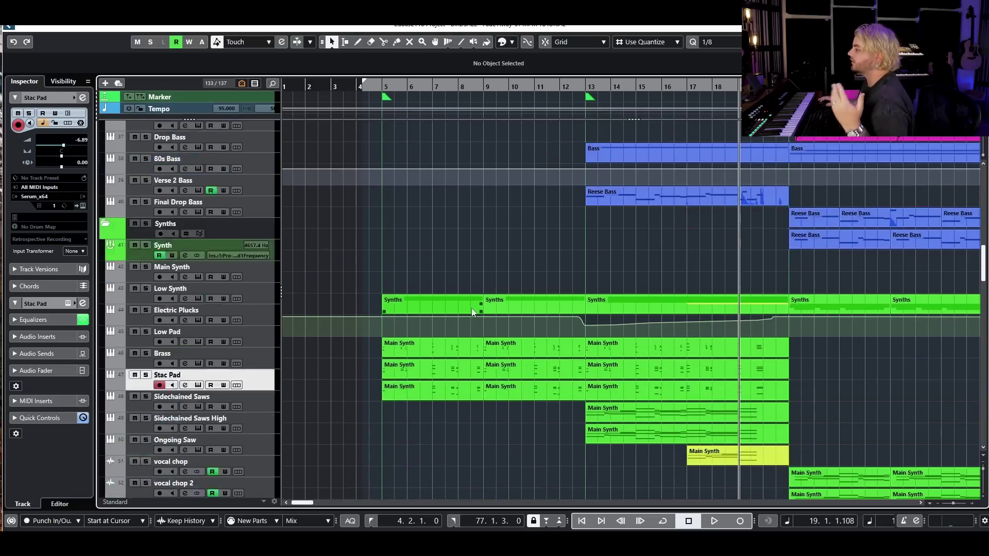
{"action": "scroll", "coordinate": [479, 299], "scroll_direction": "down", "scroll_amount": 6}
{"action": "scroll", "coordinate": [503, 326], "scroll_direction": "down", "scroll_amount": 8}
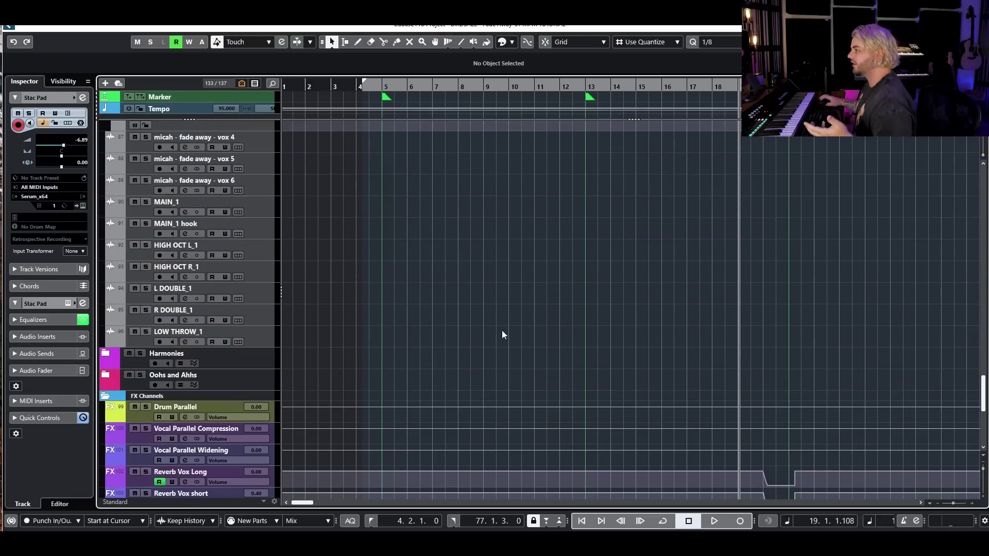
{"action": "scroll", "coordinate": [493, 293], "scroll_direction": "up", "scroll_amount": 20}
{"action": "scroll", "coordinate": [478, 297], "scroll_direction": "up", "scroll_amount": 15}
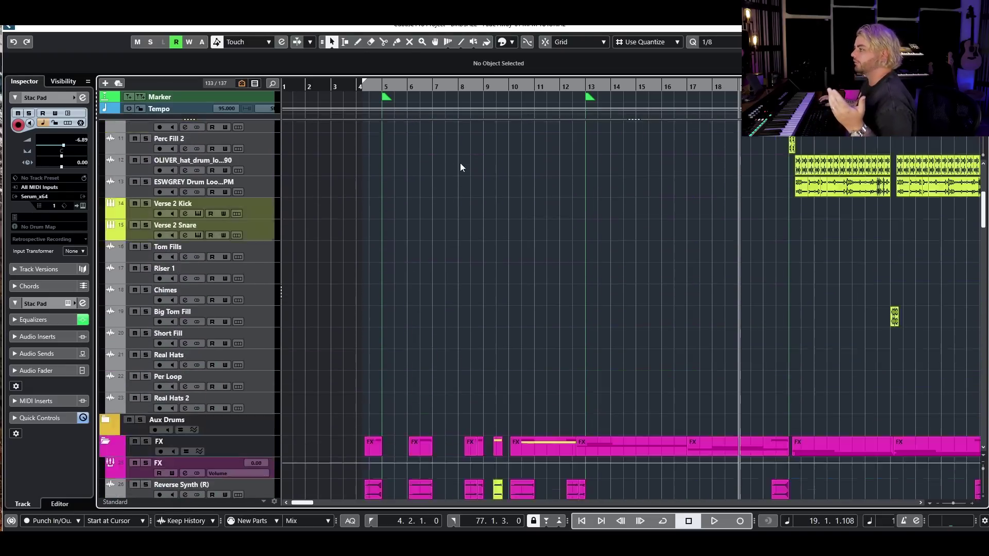
{"action": "left_click", "coordinate": [384, 96]}
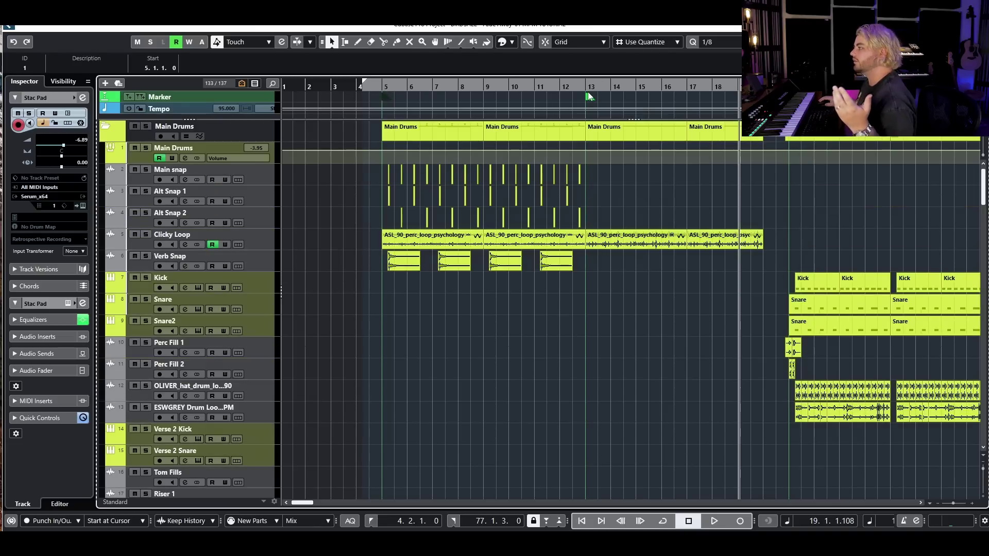
{"action": "left_click", "coordinate": [528, 288]}
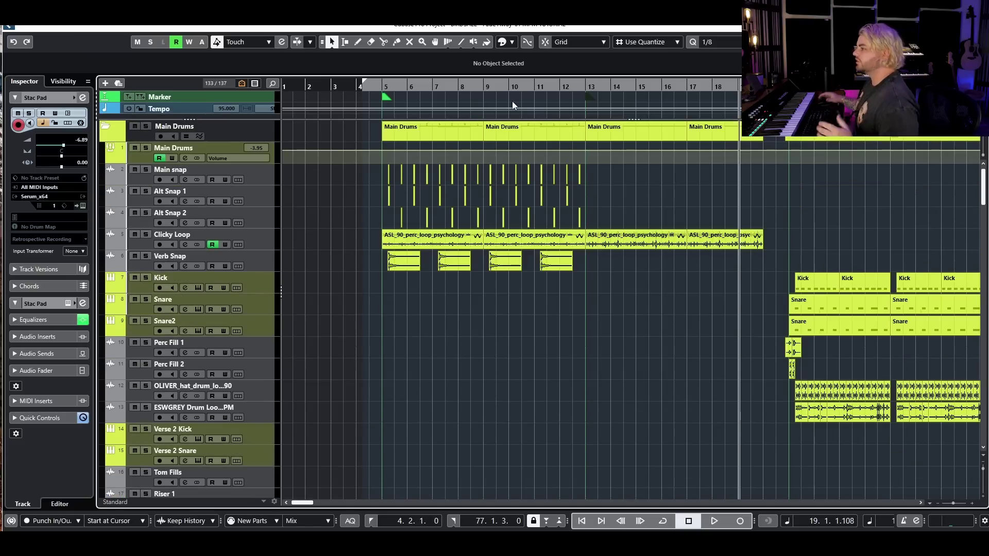
{"action": "key", "text": "h"}
{"action": "key", "text": "h"}
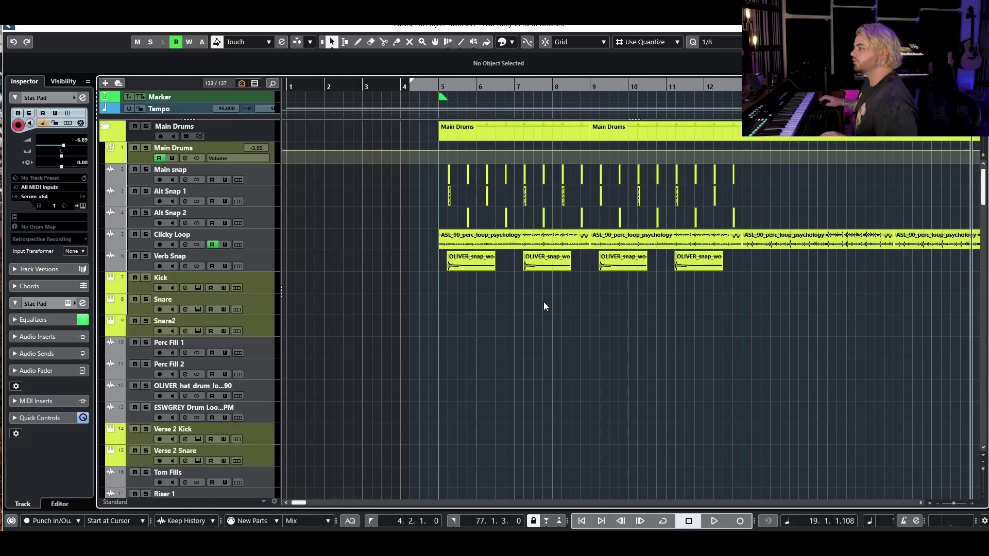
Place the playback position at bar 5 and examine the yellow ear-candy clips on the FX, guitar pad and harmony vocal tracks
{"action": "left_click", "coordinate": [437, 89]}
{"action": "scroll", "coordinate": [566, 340], "scroll_direction": "down", "scroll_amount": 5}
{"action": "scroll", "coordinate": [565, 337], "scroll_direction": "down", "scroll_amount": 5}
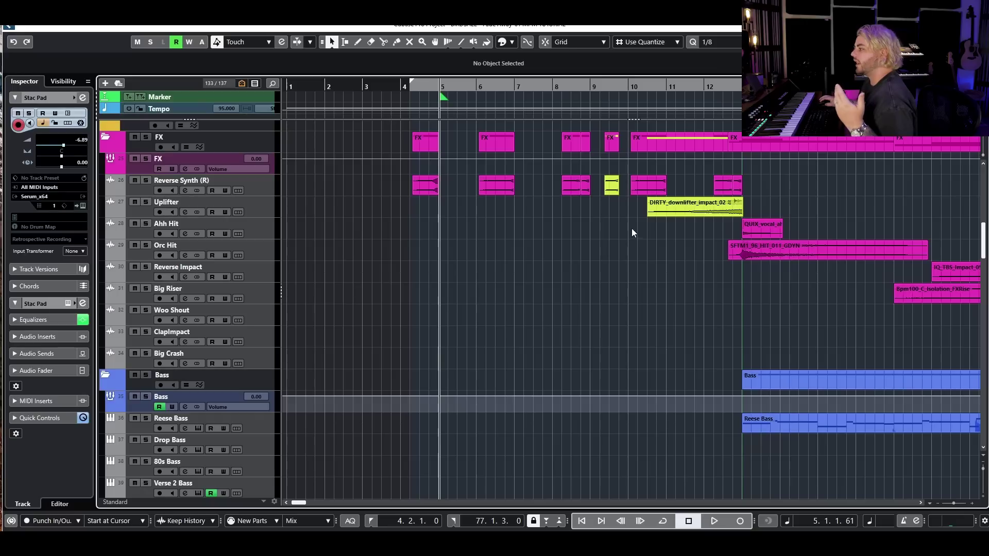
{"action": "left_click_drag", "start_coordinate": [613, 203], "coordinate": [614, 206]}
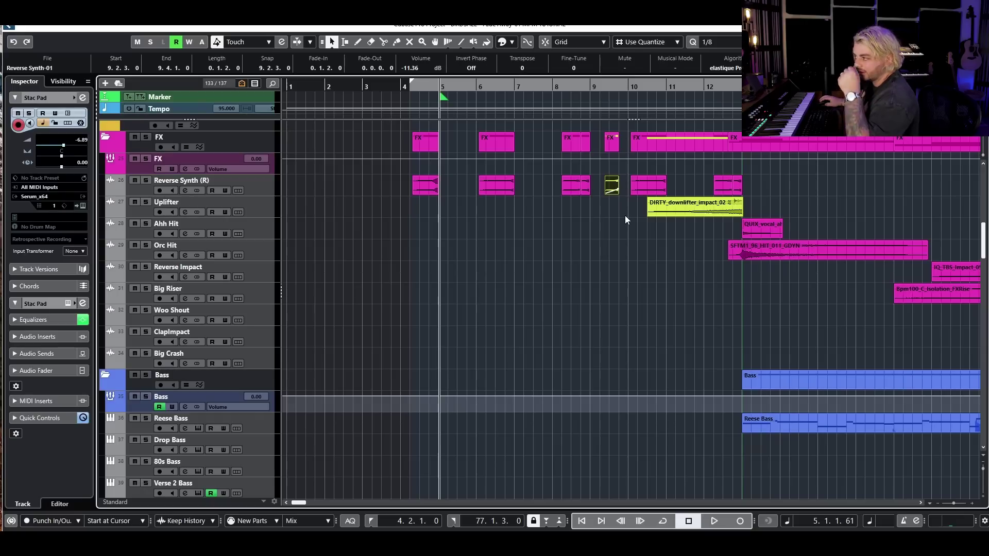
{"action": "left_click", "coordinate": [669, 212]}
{"action": "scroll", "coordinate": [705, 265], "scroll_direction": "down", "scroll_amount": 12}
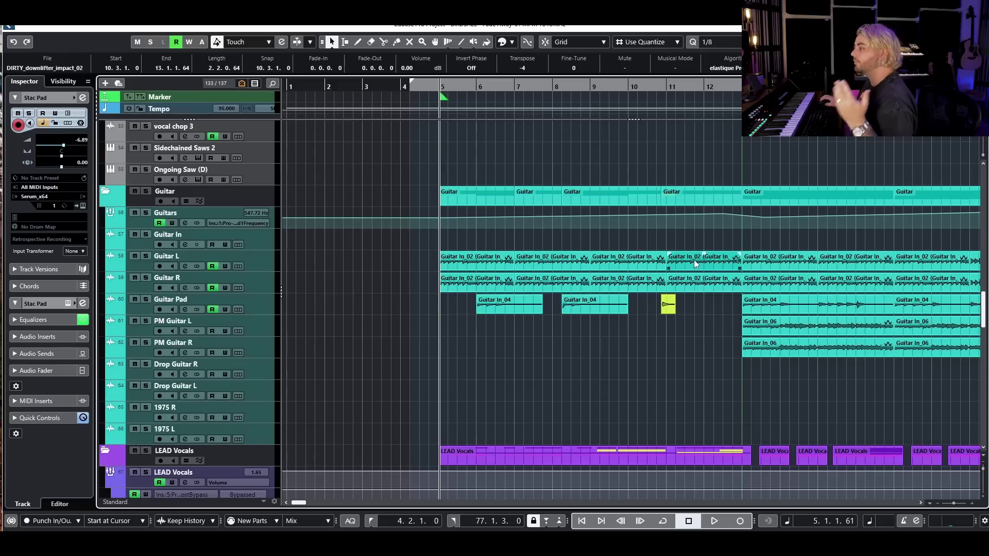
{"action": "left_click", "coordinate": [666, 307]}
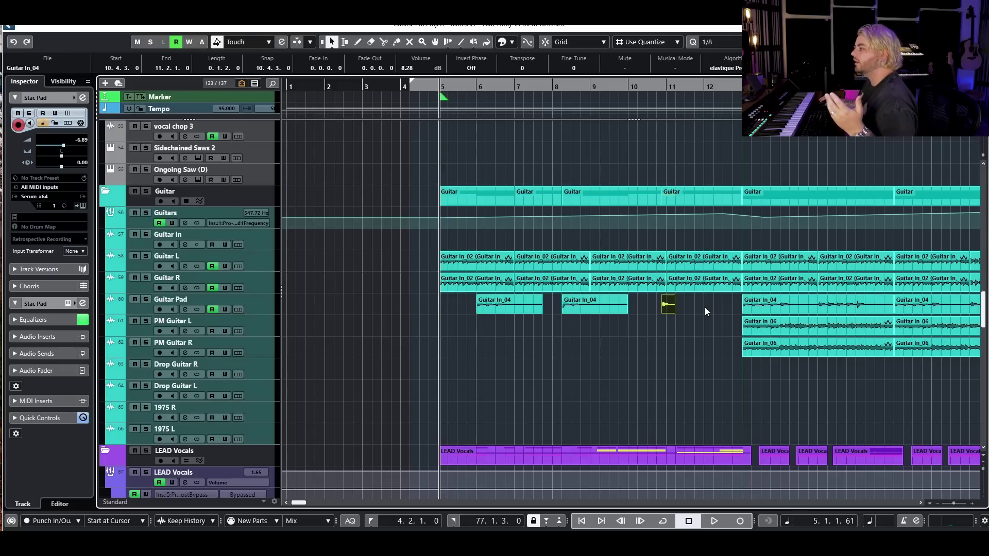
{"action": "scroll", "coordinate": [700, 304], "scroll_direction": "down", "scroll_amount": 6}
{"action": "left_click_drag", "start_coordinate": [579, 251], "coordinate": [713, 345]}
{"action": "scroll", "coordinate": [657, 284], "scroll_direction": "up", "scroll_amount": 14}
{"action": "scroll", "coordinate": [656, 283], "scroll_direction": "up", "scroll_amount": 5}
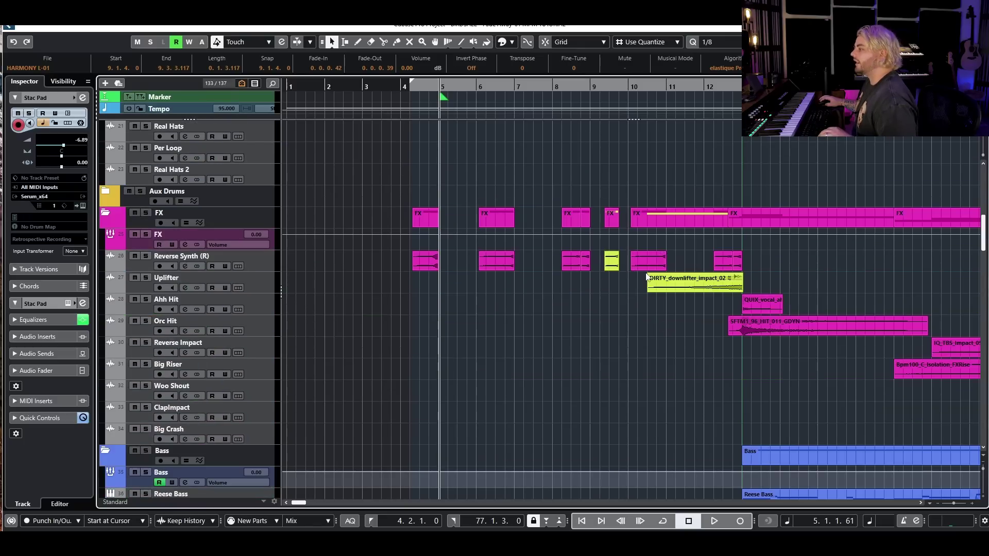
Mute the yellow clips before bar 13 on Reverse Synth, Uplifter, Guitar Pad, HARMONY L, HARMONY R and OCTAVE
{"action": "left_click", "coordinate": [612, 264]}
{"action": "left_click", "coordinate": [682, 314]}
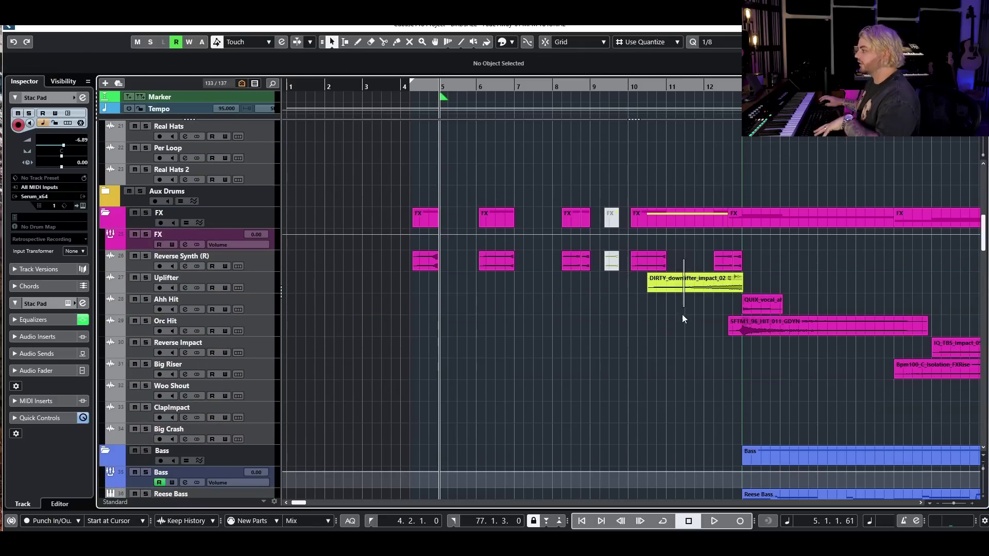
{"action": "scroll", "coordinate": [678, 310], "scroll_direction": "down", "scroll_amount": 13}
{"action": "scroll", "coordinate": [689, 305], "scroll_direction": "down", "scroll_amount": 8}
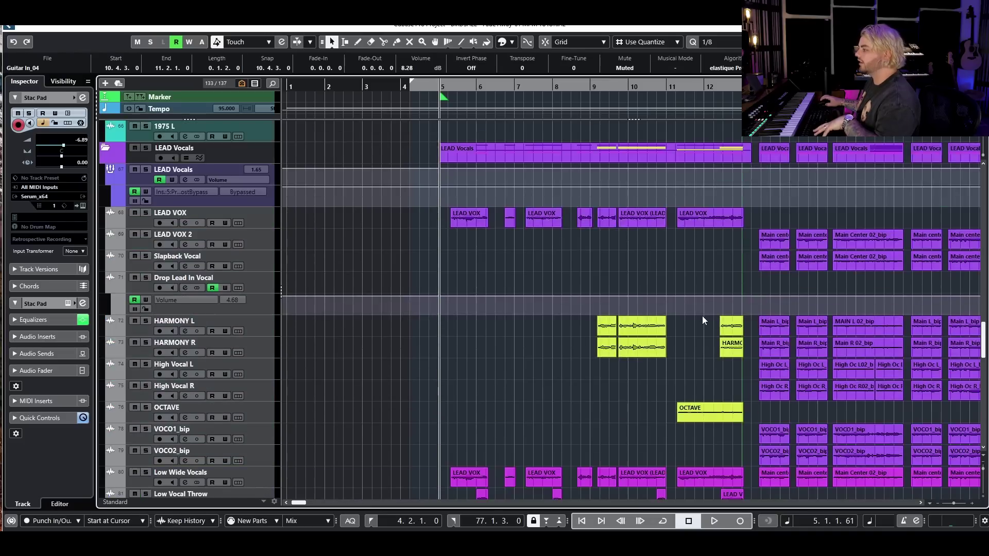
{"action": "left_click_drag", "start_coordinate": [592, 165], "coordinate": [724, 273]}
{"action": "key", "text": "shift+m"}
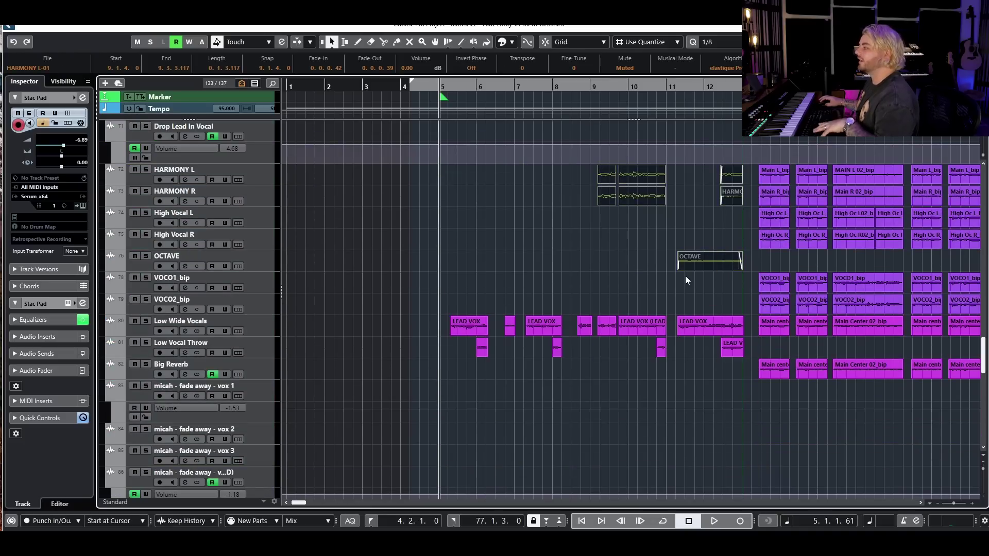
Play the verse from just after bar 4 through bar 12 with the yellow clips muted, reviewing the FX, synth, guitar and vocal tracks
{"action": "scroll", "coordinate": [678, 280], "scroll_direction": "up", "scroll_amount": 20}
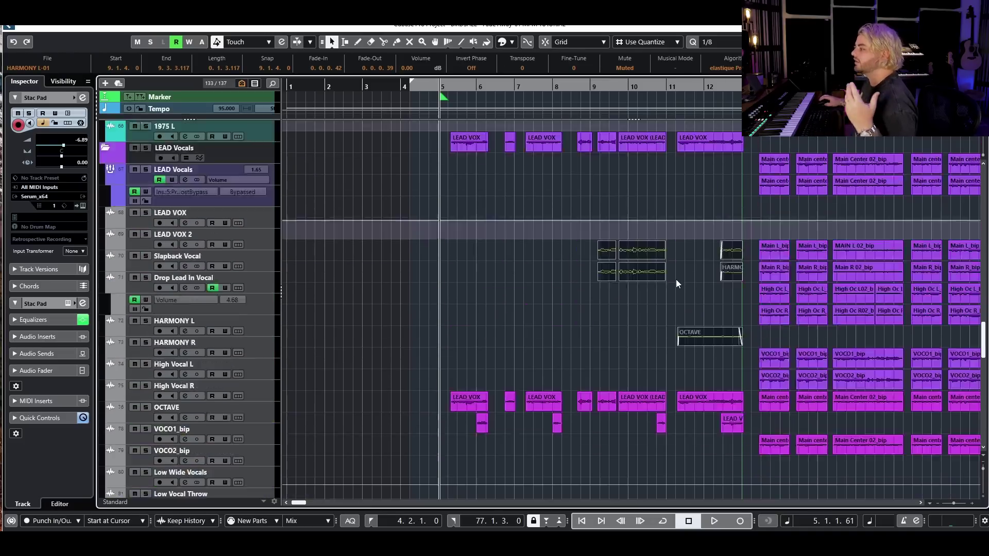
{"action": "scroll", "coordinate": [675, 289], "scroll_direction": "up", "scroll_amount": 3}
{"action": "scroll", "coordinate": [680, 288], "scroll_direction": "down", "scroll_amount": 6}
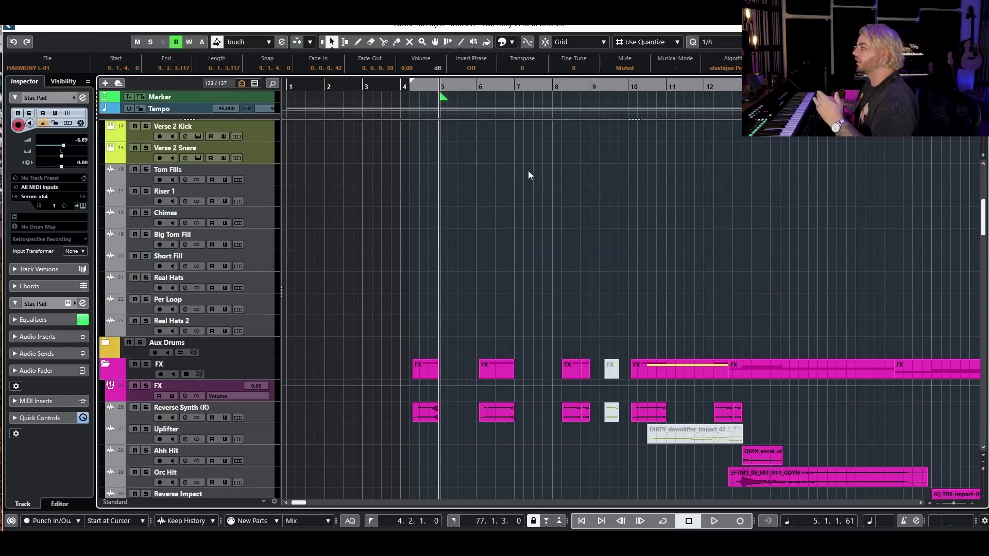
{"action": "double_click", "coordinate": [413, 88]}
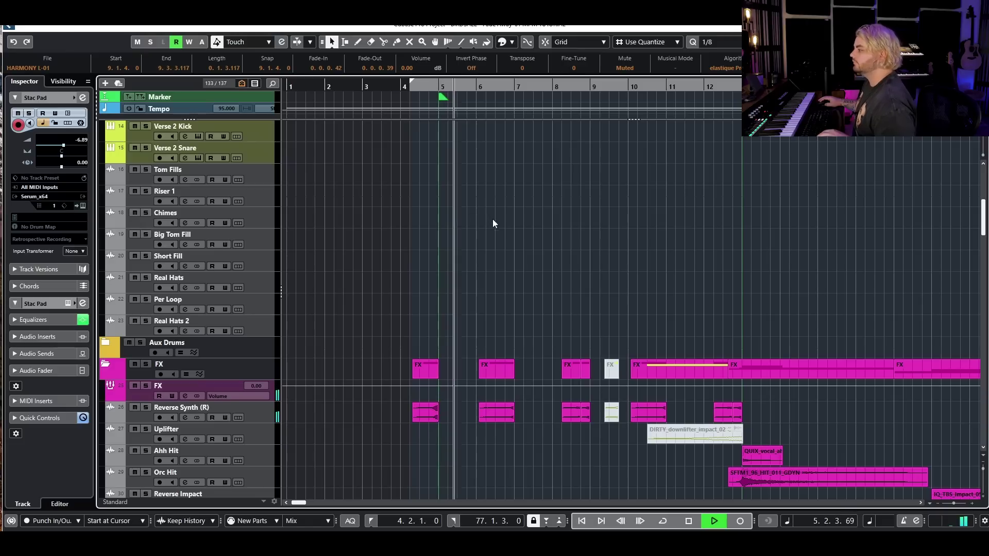
{"action": "scroll", "coordinate": [546, 205], "scroll_direction": "down", "scroll_amount": 3}
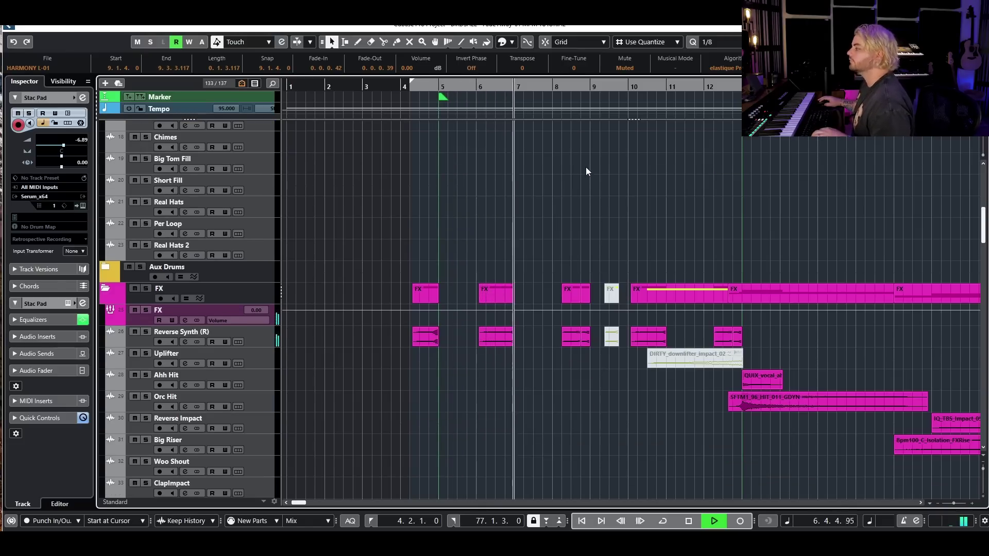
{"action": "scroll", "coordinate": [586, 166], "scroll_direction": "down", "scroll_amount": 12}
{"action": "scroll", "coordinate": [609, 201], "scroll_direction": "down", "scroll_amount": 10}
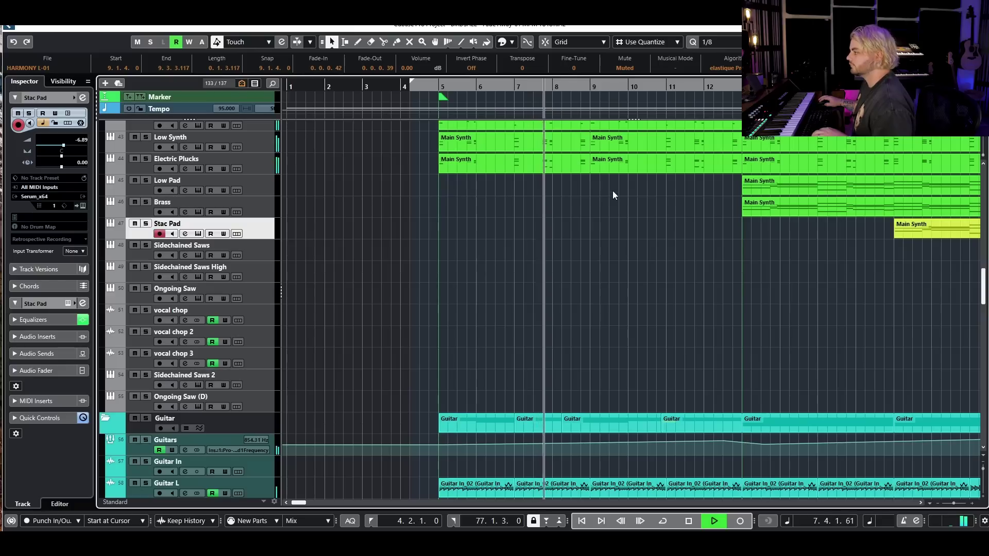
{"action": "scroll", "coordinate": [614, 188], "scroll_direction": "down", "scroll_amount": 8}
{"action": "scroll", "coordinate": [616, 184], "scroll_direction": "up", "scroll_amount": 15}
{"action": "scroll", "coordinate": [613, 188], "scroll_direction": "down", "scroll_amount": 18}
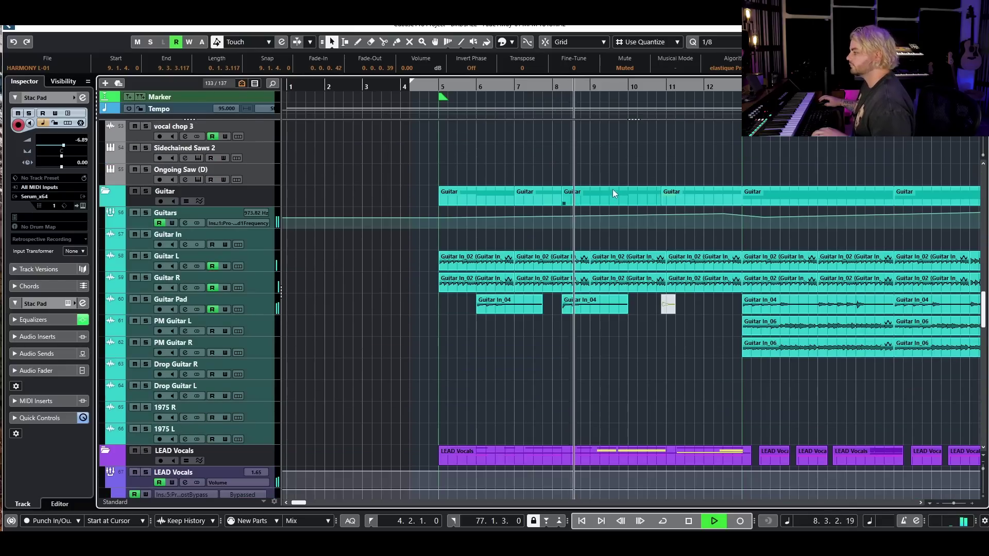
{"action": "scroll", "coordinate": [614, 185], "scroll_direction": "down", "scroll_amount": 4}
{"action": "scroll", "coordinate": [612, 192], "scroll_direction": "down", "scroll_amount": 3}
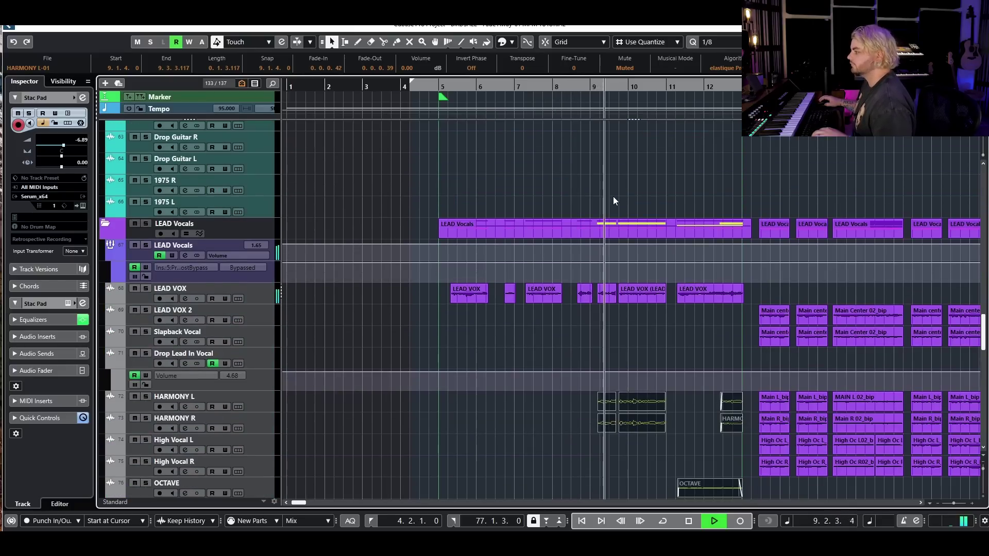
{"action": "scroll", "coordinate": [652, 222], "scroll_direction": "up", "scroll_amount": 20}
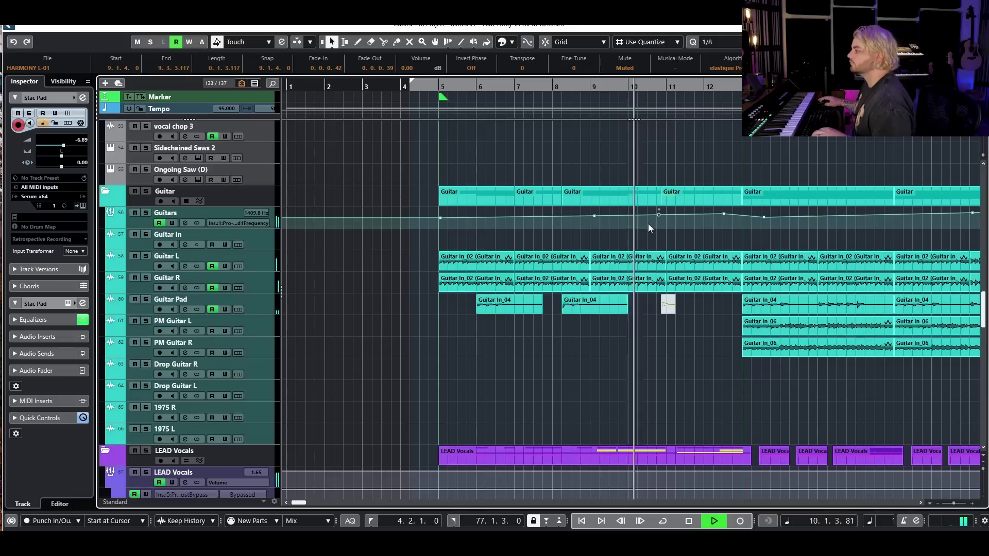
{"action": "scroll", "coordinate": [662, 206], "scroll_direction": "down", "scroll_amount": 6}
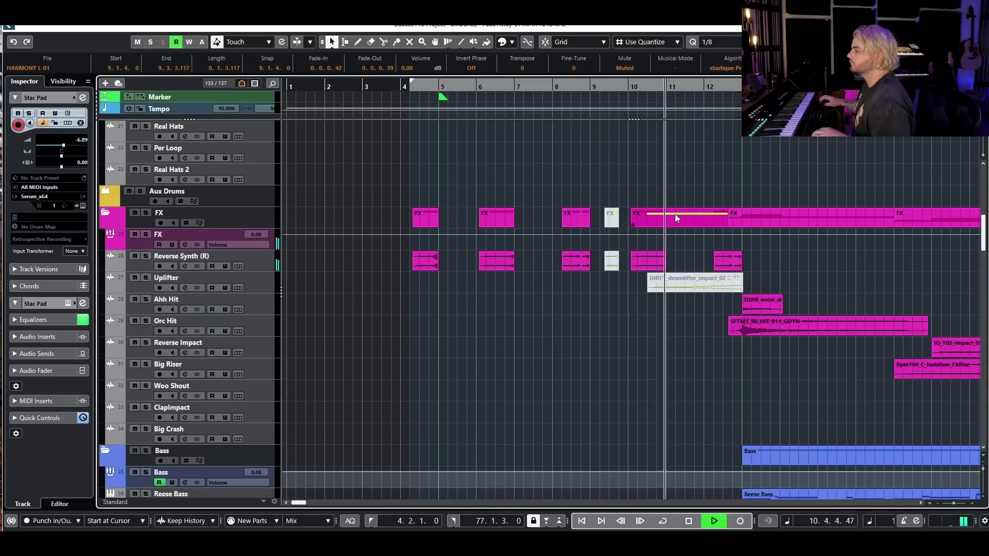
{"action": "scroll", "coordinate": [717, 239], "scroll_direction": "up", "scroll_amount": 15}
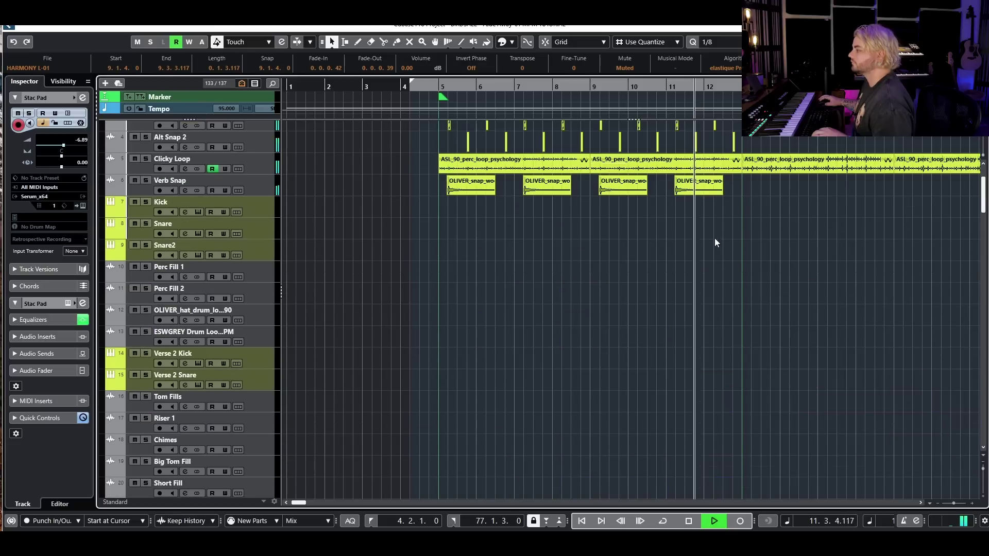
{"action": "scroll", "coordinate": [714, 237], "scroll_direction": "down", "scroll_amount": 12}
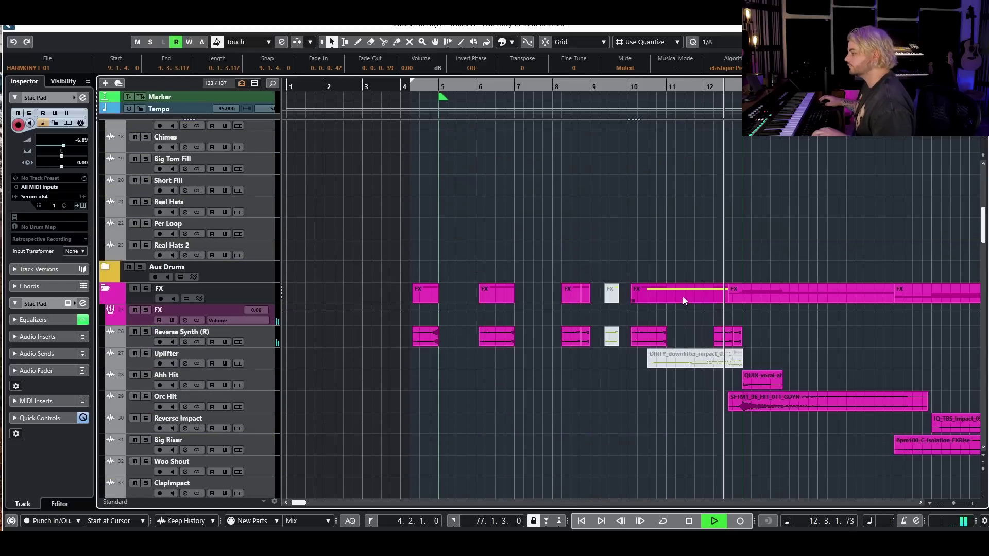
{"action": "key", "text": "space"}
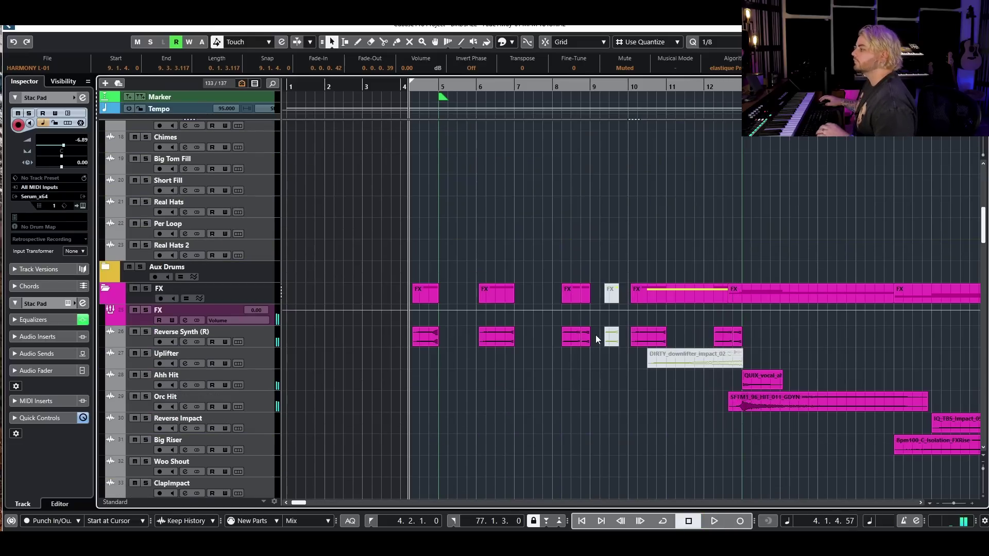
Unmute the short reversed clip just after bar 9 on the Reverse Synth track
{"action": "left_click", "coordinate": [598, 338]}
{"action": "left_click_drag", "start_coordinate": [616, 350], "coordinate": [616, 350]}
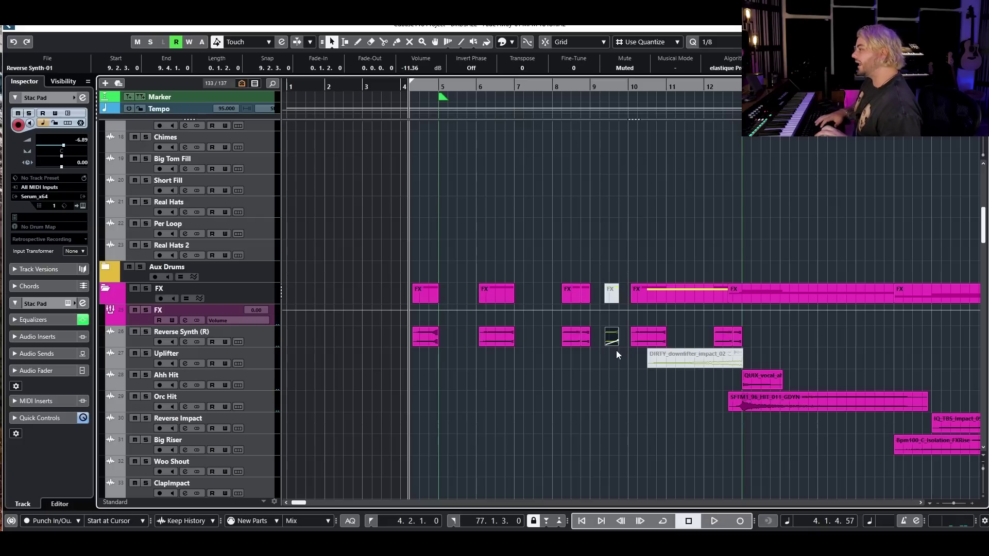
{"action": "key", "text": "shift+u"}
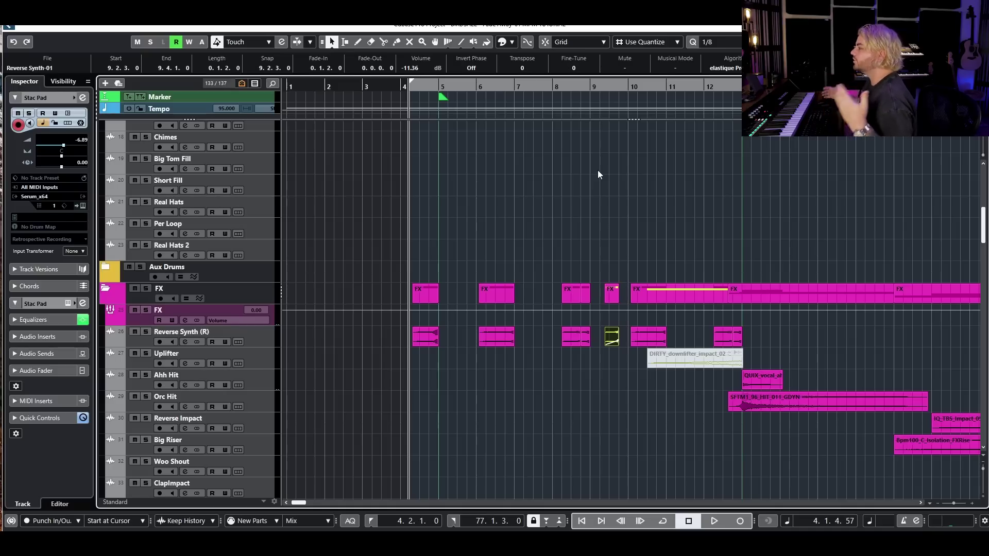
Play the song from just after bar 8 past bar 10 to hear the short Reverse Synth clip in context
{"action": "left_click", "coordinate": [564, 85]}
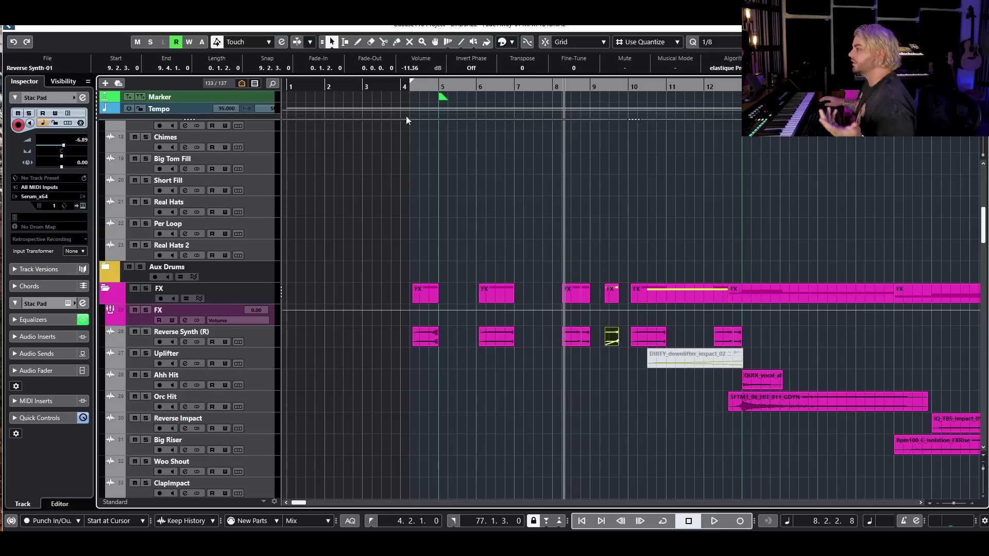
{"action": "left_click_drag", "start_coordinate": [456, 331], "coordinate": [475, 382]}
{"action": "left_click_drag", "start_coordinate": [454, 331], "coordinate": [473, 373]}
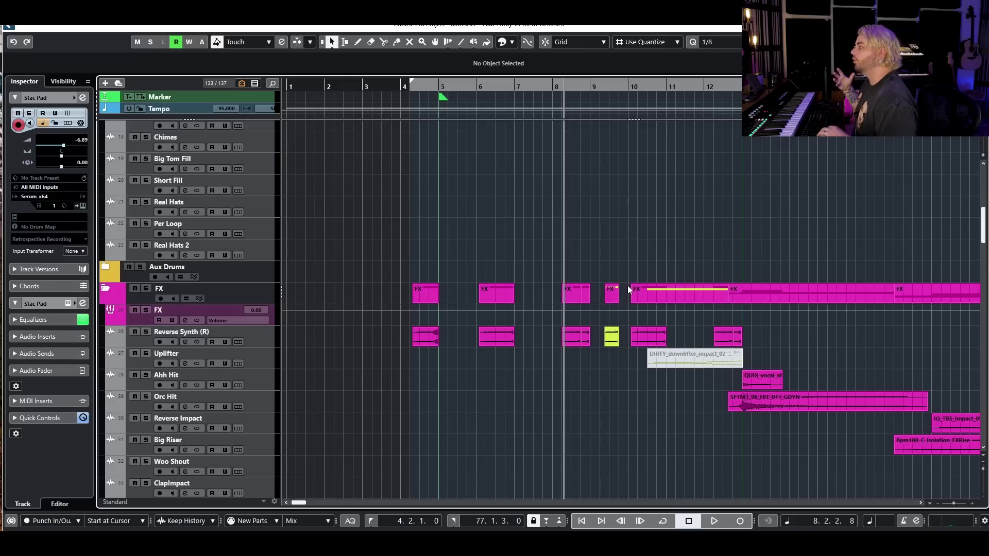
{"action": "key", "text": "space"}
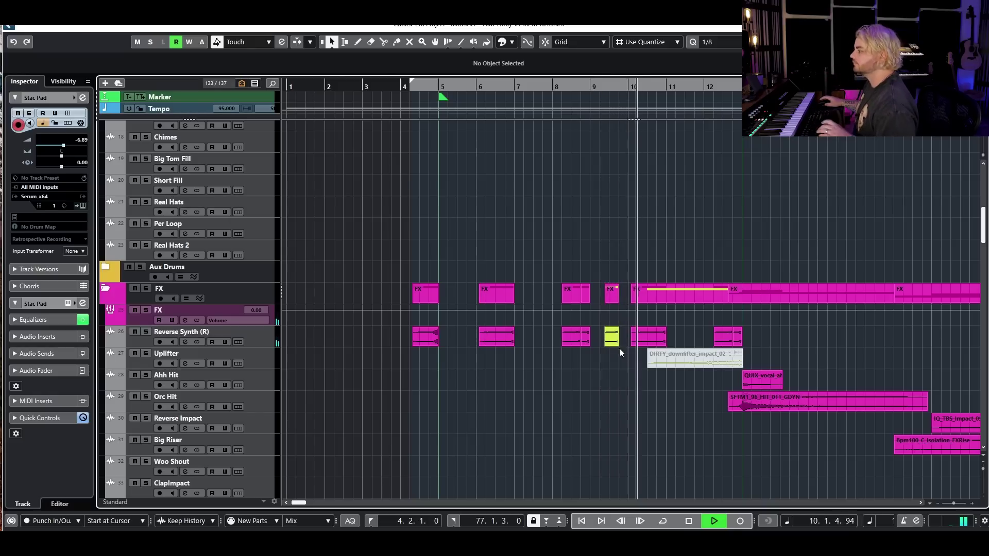
{"action": "key", "text": "space"}
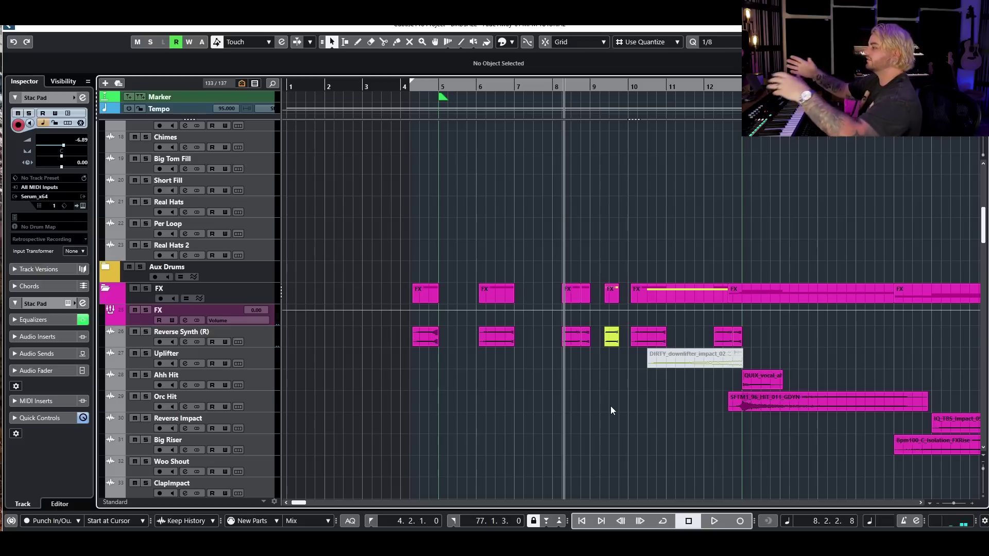
Play the opening of the verse from just before bar 5 to hear the first reversed synth
{"action": "scroll", "coordinate": [604, 376], "scroll_direction": "down", "scroll_amount": 3}
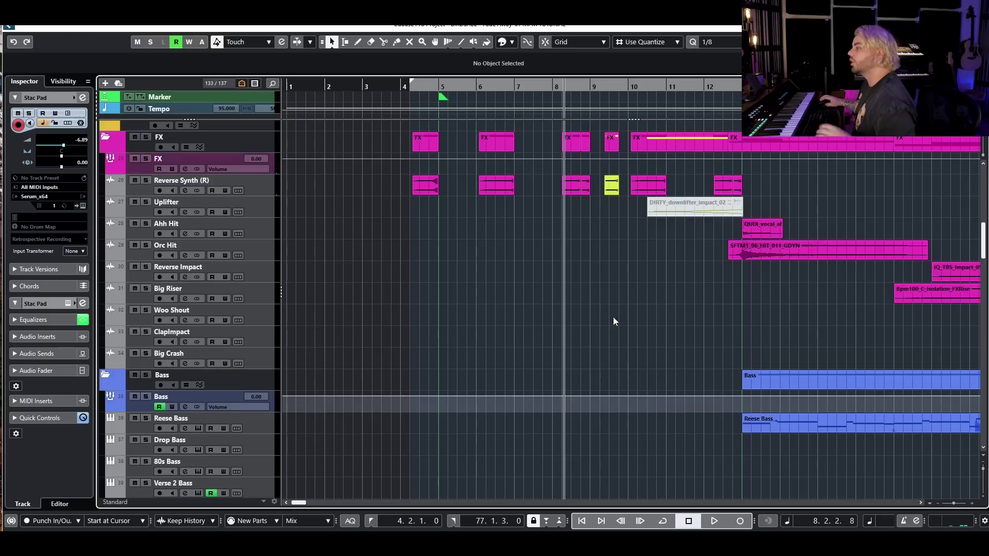
{"action": "left_click", "coordinate": [436, 86]}
{"action": "key", "text": "space"}
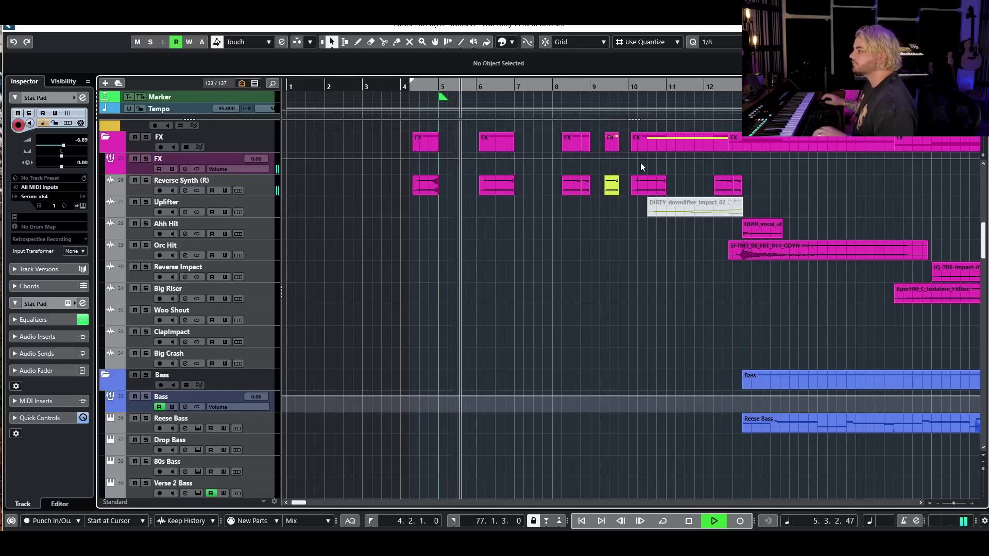
{"action": "key", "text": "space"}
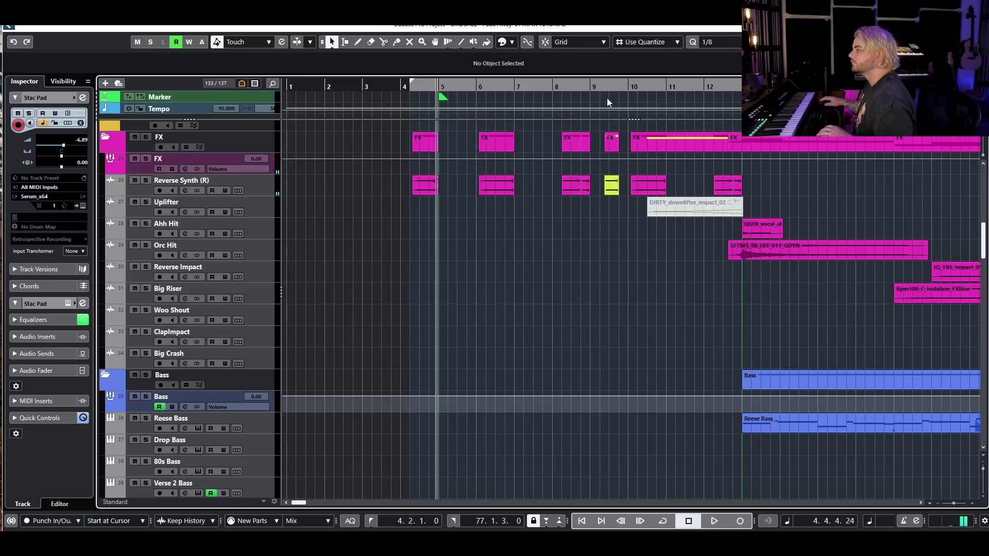
Play the song from just before bar 9 to bar 10 to hear the short Reverse Synth clip
{"action": "left_click", "coordinate": [591, 87]}
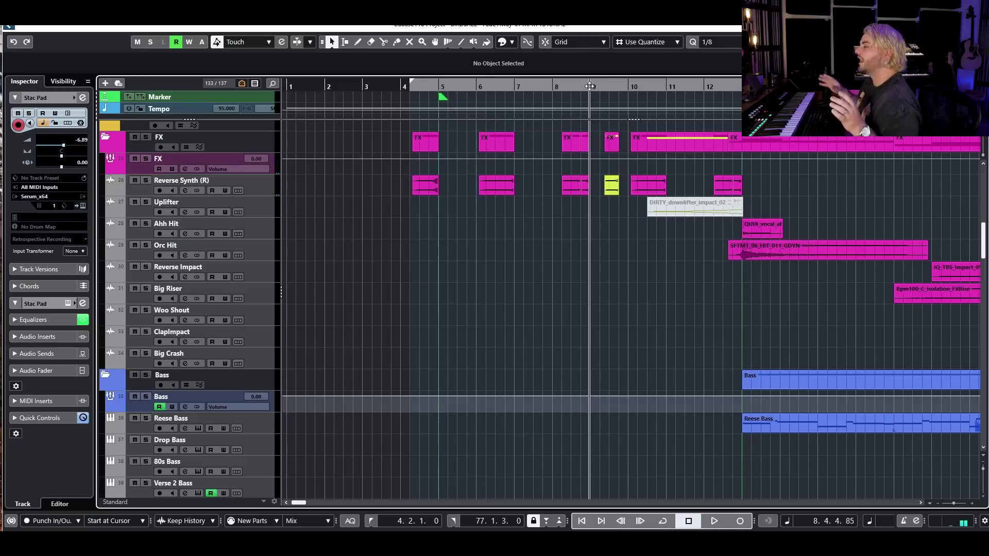
{"action": "key", "text": "space"}
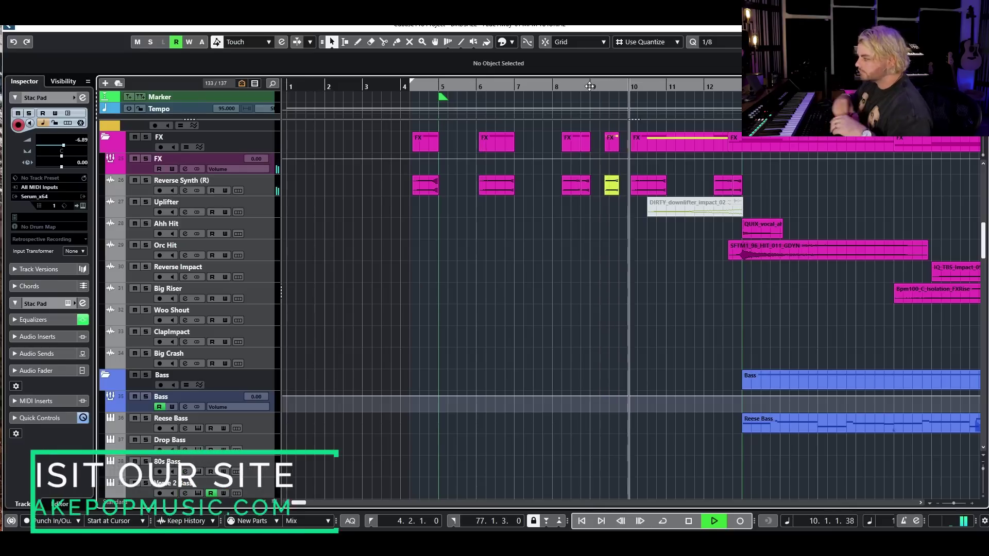
{"action": "key", "text": "space"}
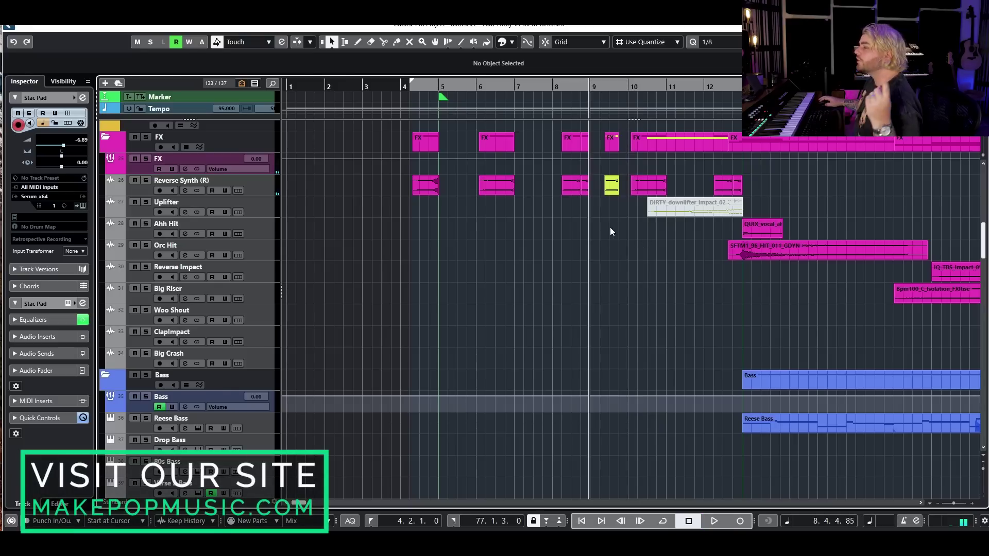
Unmute the DIRTY_downlifter_impact_02 clip on the Uplifter track and play from just after bar 10 past bar 12 to hear it
{"action": "left_click", "coordinate": [684, 212]}
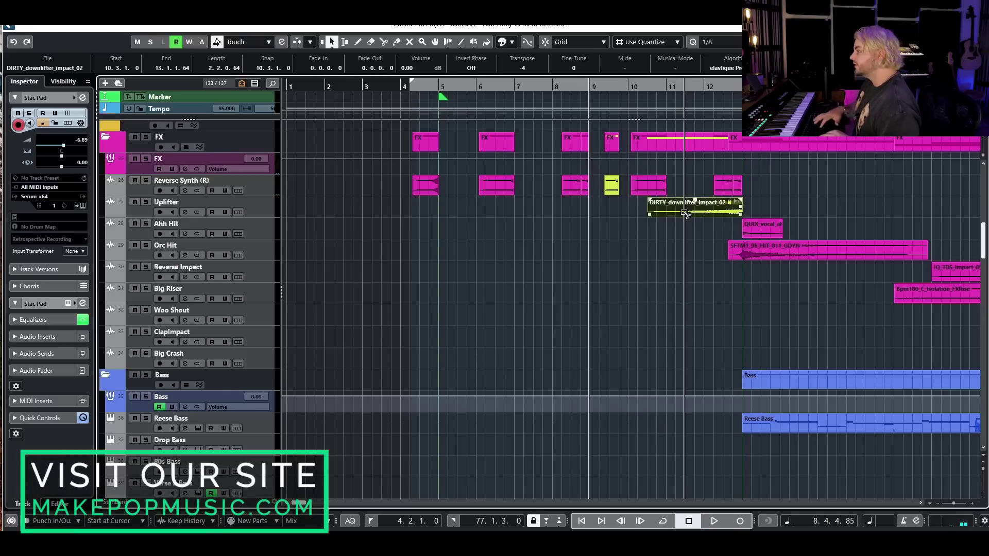
{"action": "left_click", "coordinate": [684, 225]}
{"action": "left_click", "coordinate": [637, 86]}
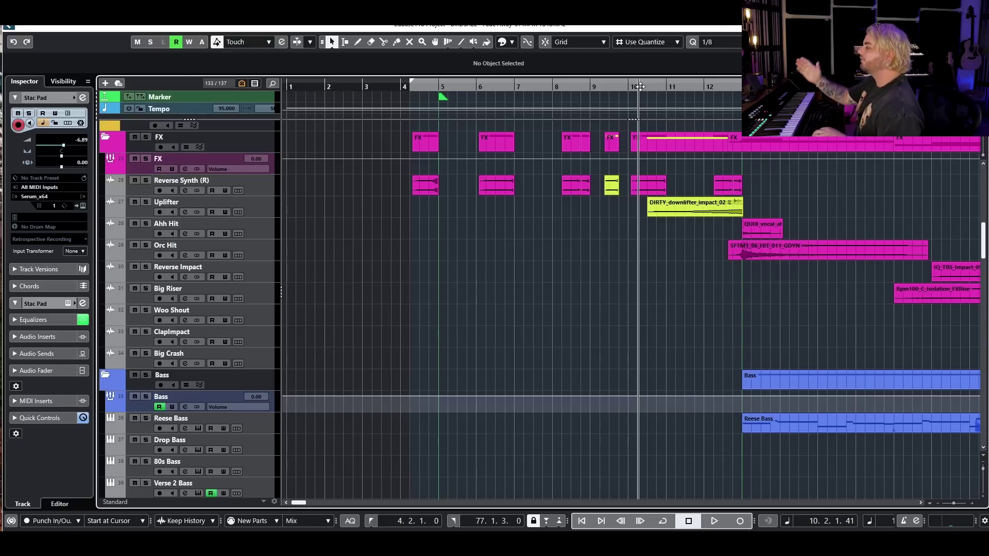
{"action": "key", "text": "space"}
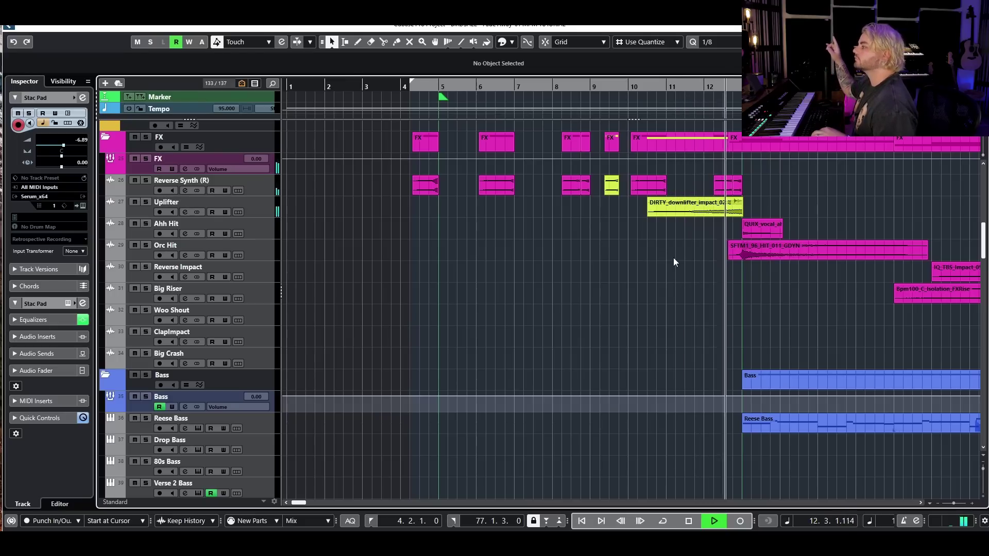
{"action": "key", "text": "space"}
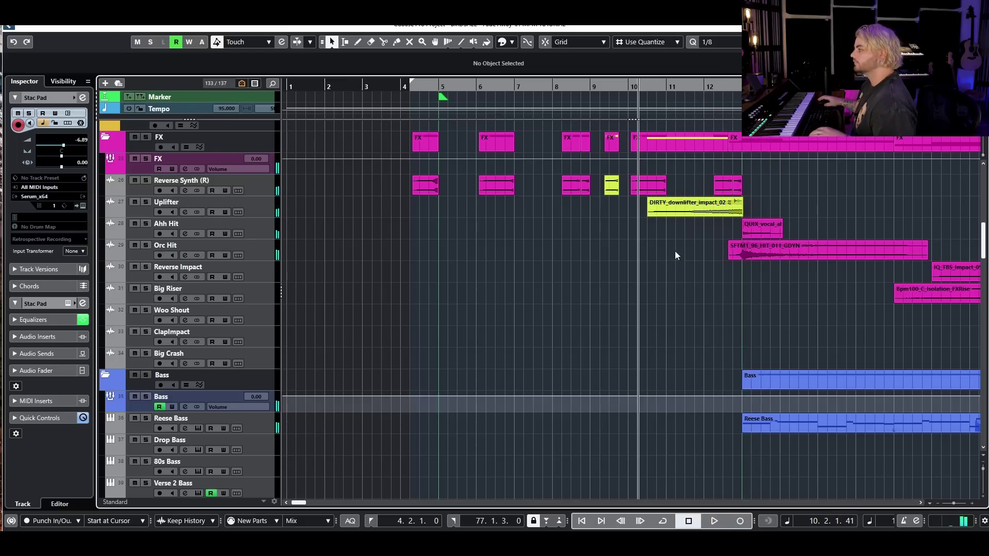
Look through the FX, synth and guitar tracks, then examine the yellow clips on the Reverse Synth and Uplifter tracks
{"action": "scroll", "coordinate": [675, 252], "scroll_direction": "down", "scroll_amount": 5}
{"action": "scroll", "coordinate": [667, 264], "scroll_direction": "up", "scroll_amount": 7}
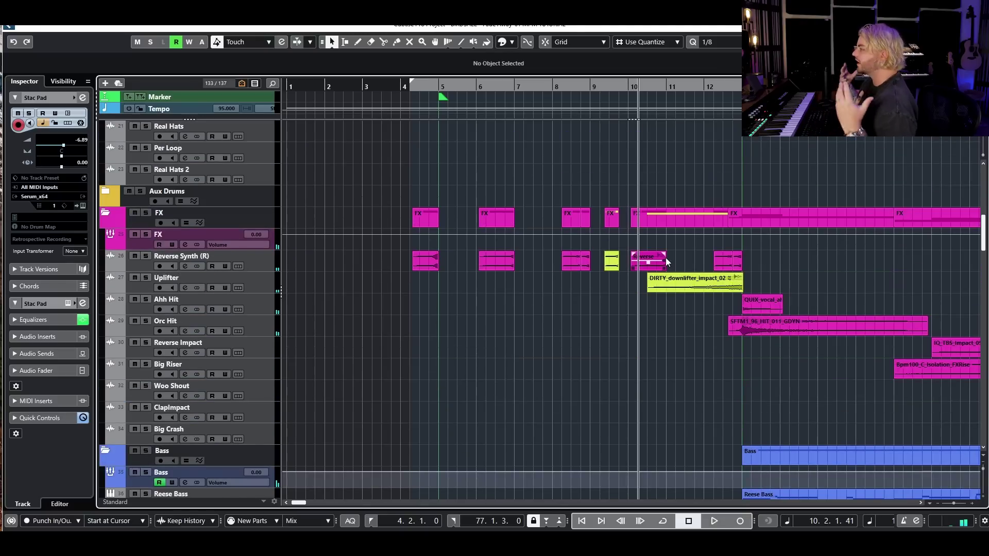
{"action": "scroll", "coordinate": [666, 257], "scroll_direction": "down", "scroll_amount": 10}
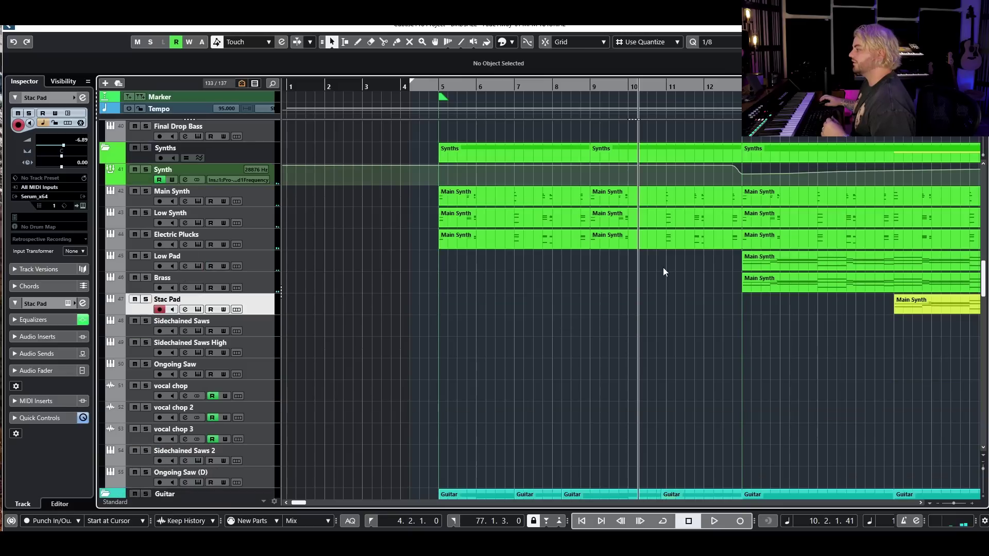
{"action": "scroll", "coordinate": [665, 260], "scroll_direction": "up", "scroll_amount": 3}
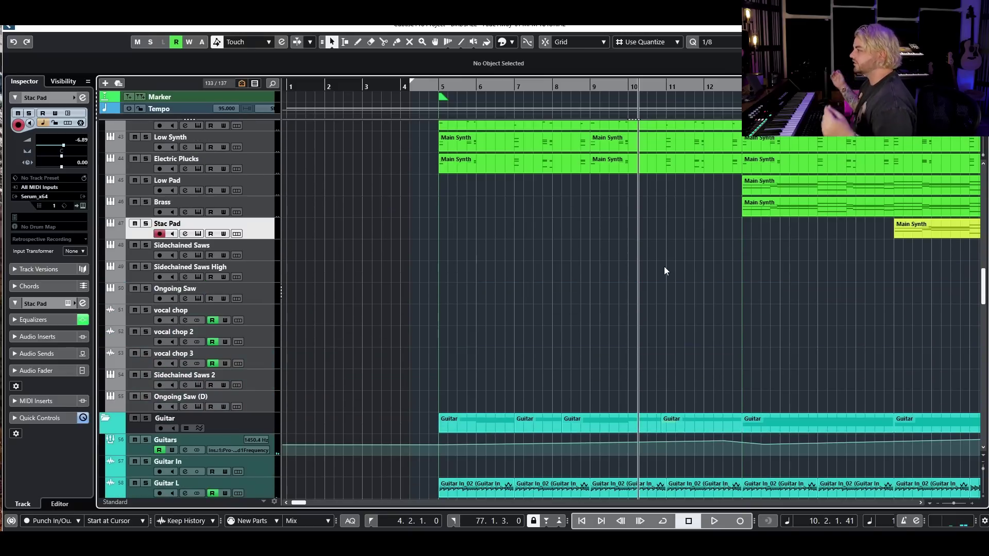
{"action": "scroll", "coordinate": [665, 268], "scroll_direction": "down", "scroll_amount": 4}
{"action": "scroll", "coordinate": [660, 257], "scroll_direction": "up", "scroll_amount": 12}
{"action": "left_click", "coordinate": [612, 338]}
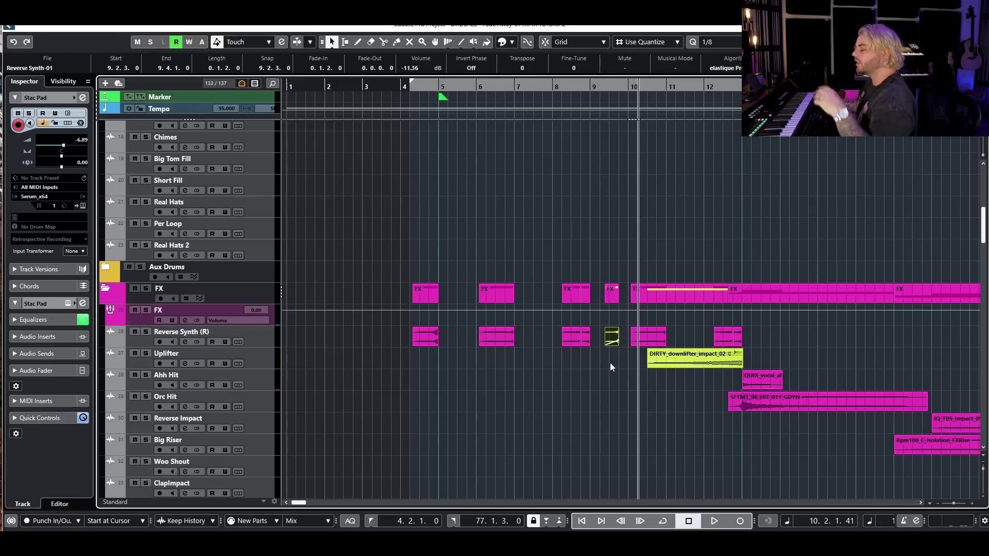
{"action": "left_click", "coordinate": [690, 358]}
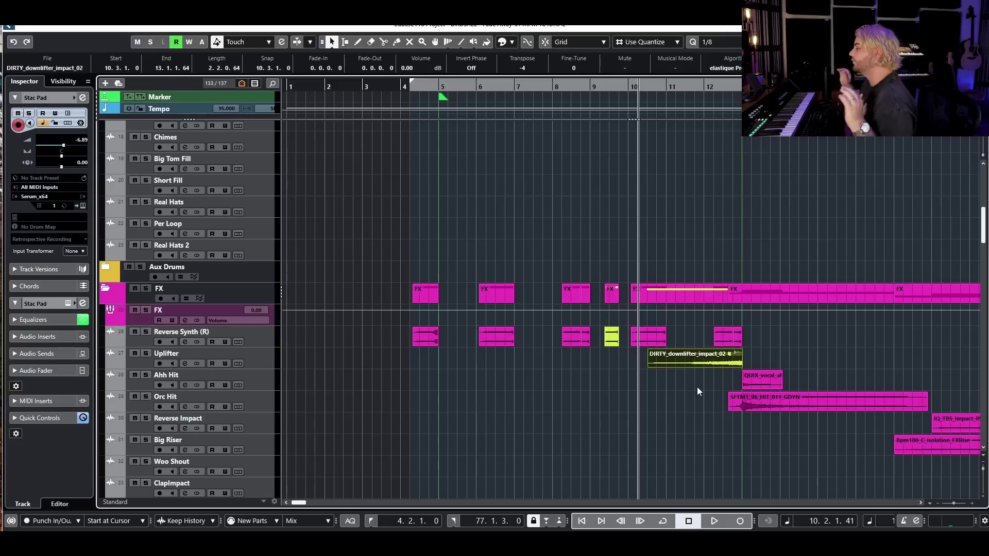
Solo the Guitar folder and play from early in bar 5 past bar 9 with the short Guitar Pad clip muted
{"action": "scroll", "coordinate": [693, 368], "scroll_direction": "down", "scroll_amount": 12}
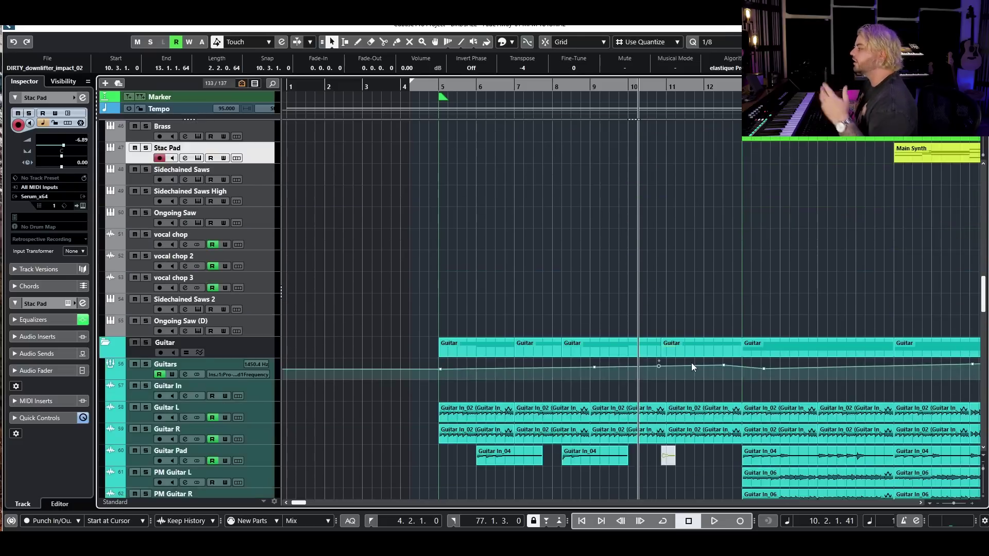
{"action": "scroll", "coordinate": [651, 316], "scroll_direction": "up", "scroll_amount": 2}
{"action": "left_click", "coordinate": [668, 305]}
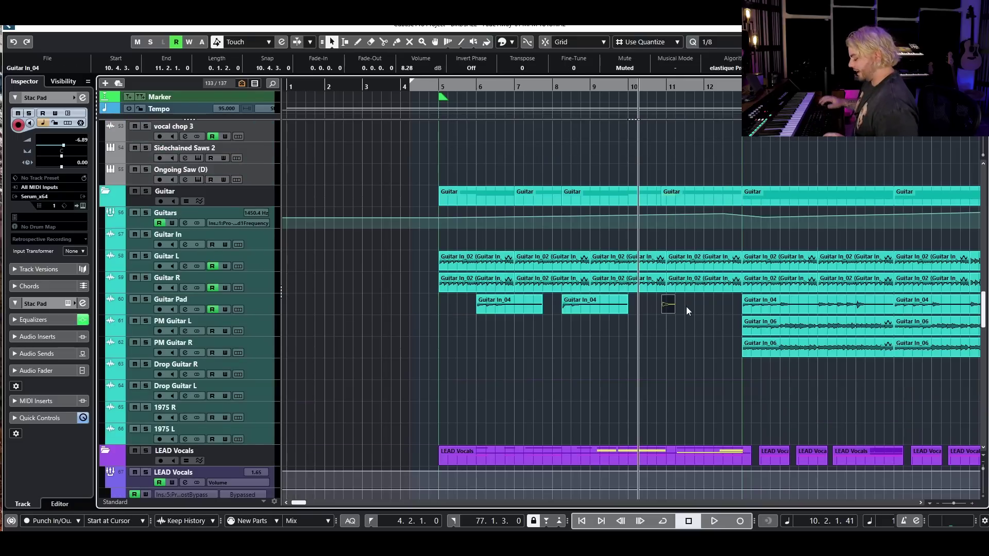
{"action": "left_click_drag", "start_coordinate": [459, 86], "coordinate": [456, 82]}
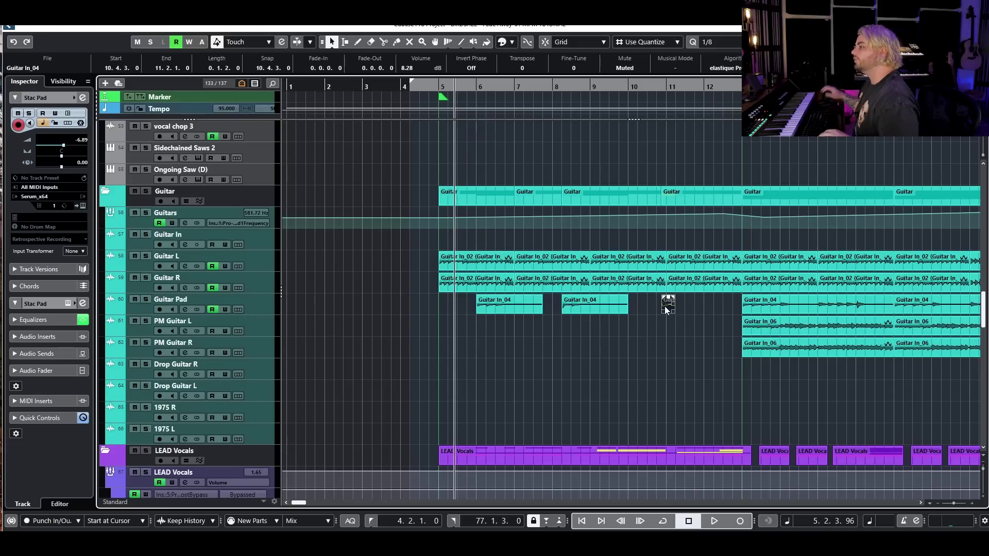
{"action": "left_click", "coordinate": [146, 191]}
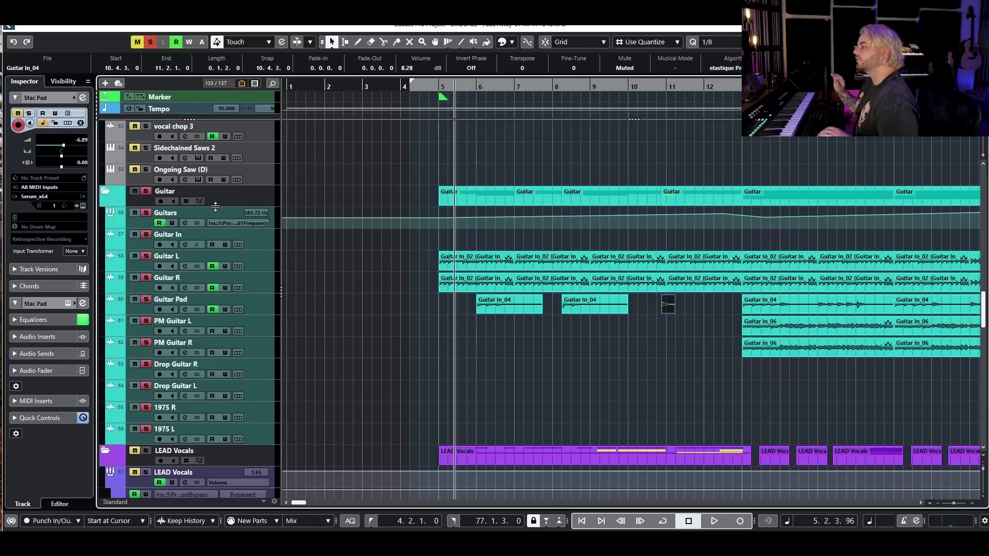
{"action": "key", "text": "space"}
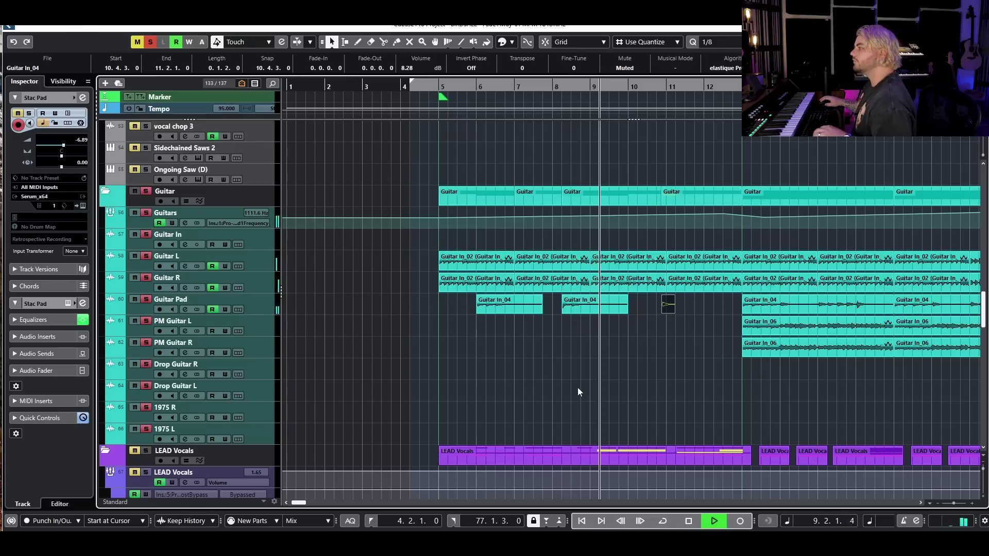
{"action": "key", "text": "space"}
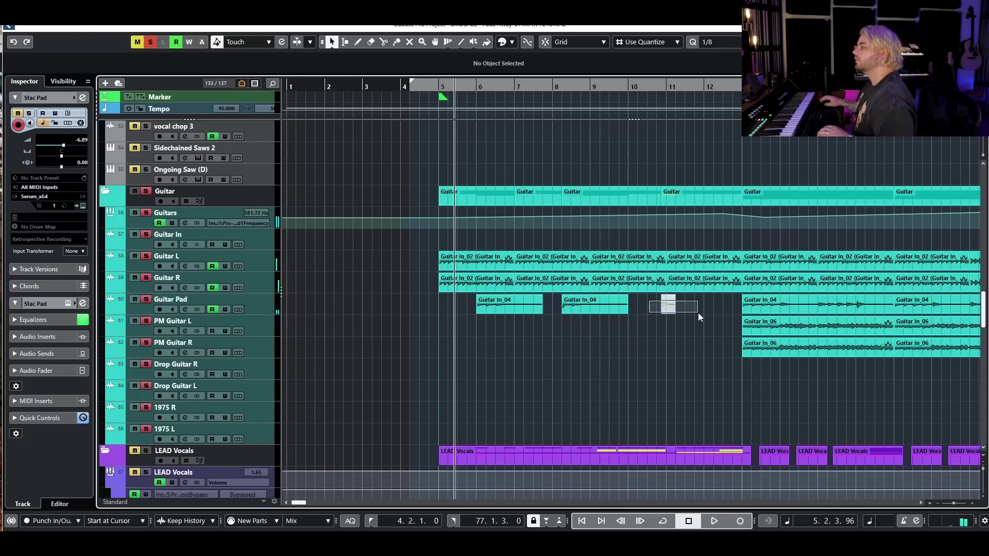
Unmute the short Guitar Pad clip just before bar 11 and play the soloed guitars from mid bar 9 to hear it
{"action": "key", "text": "shift+m"}
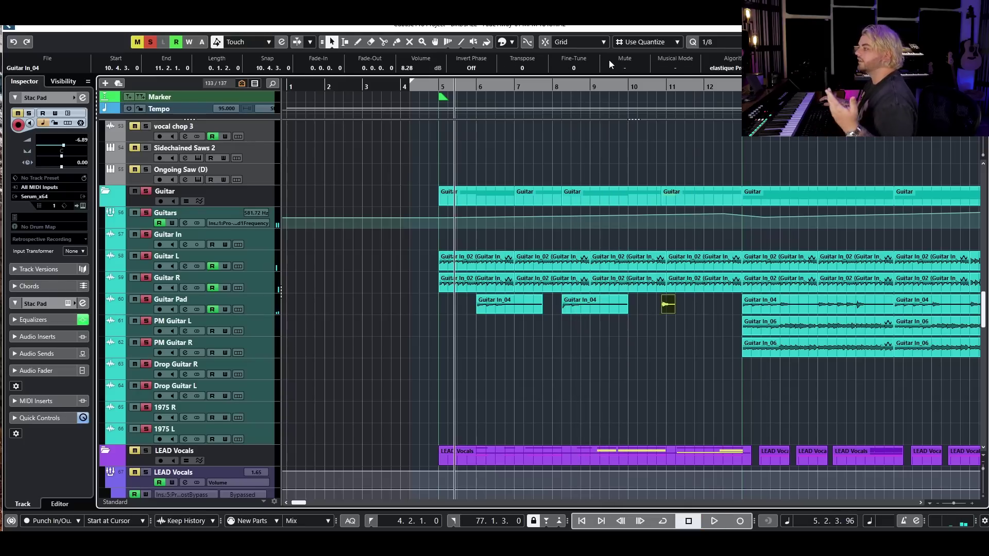
{"action": "left_click", "coordinate": [620, 88]}
{"action": "key", "text": "g"}
{"action": "key", "text": "g"}
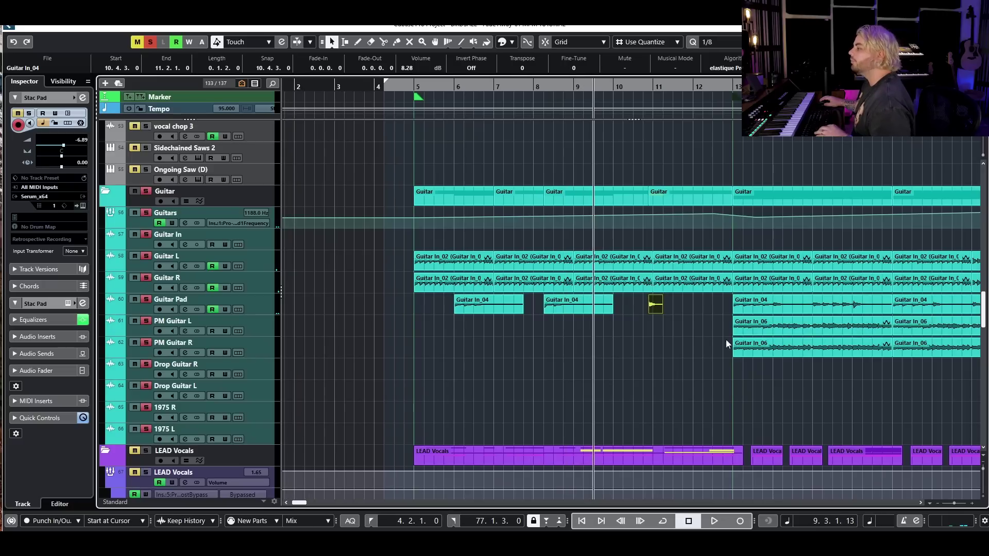
{"action": "key", "text": "space"}
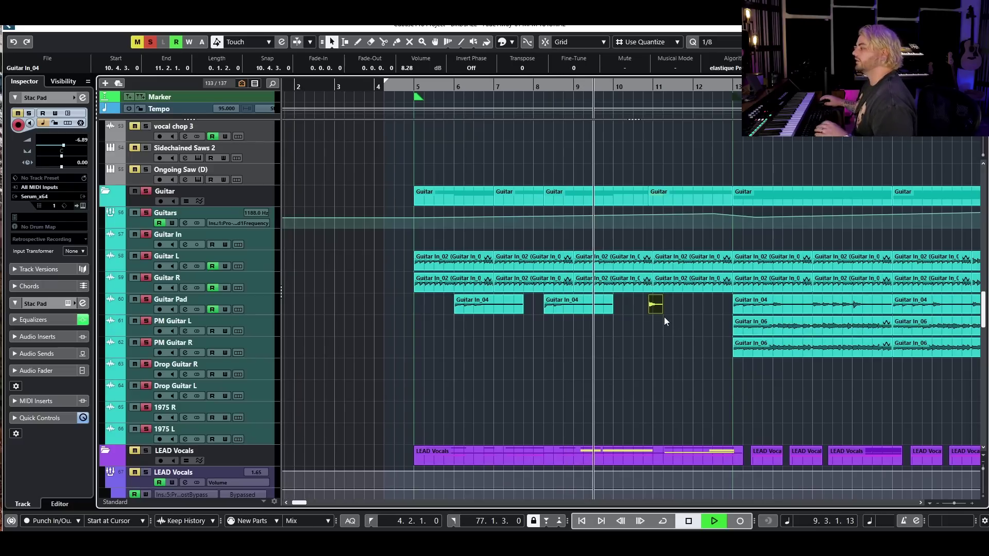
{"action": "scroll", "coordinate": [663, 317], "scroll_direction": "up", "scroll_amount": 3, "text": "ctrl"}
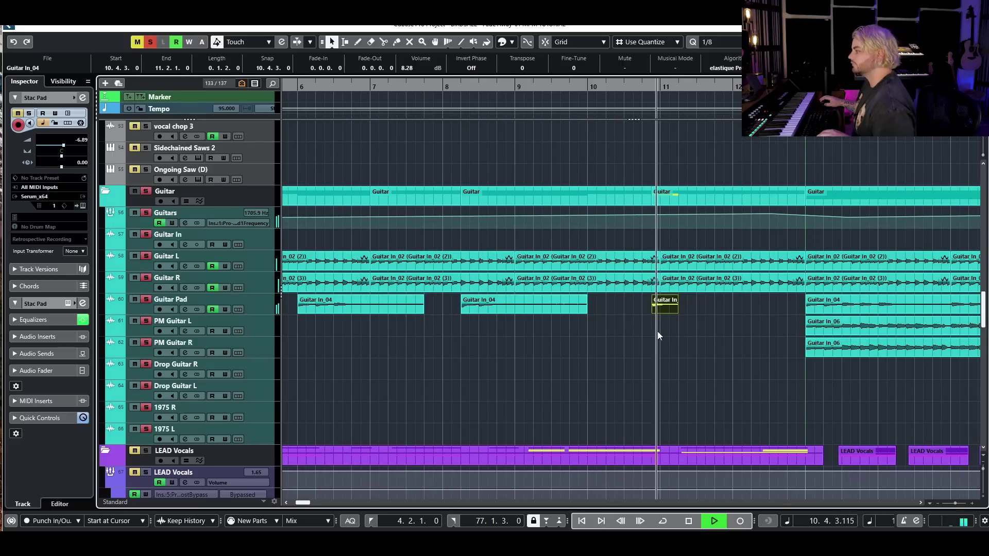
{"action": "scroll", "coordinate": [724, 321], "scroll_direction": "down", "scroll_amount": 2, "text": "ctrl"}
{"action": "key", "text": "space"}
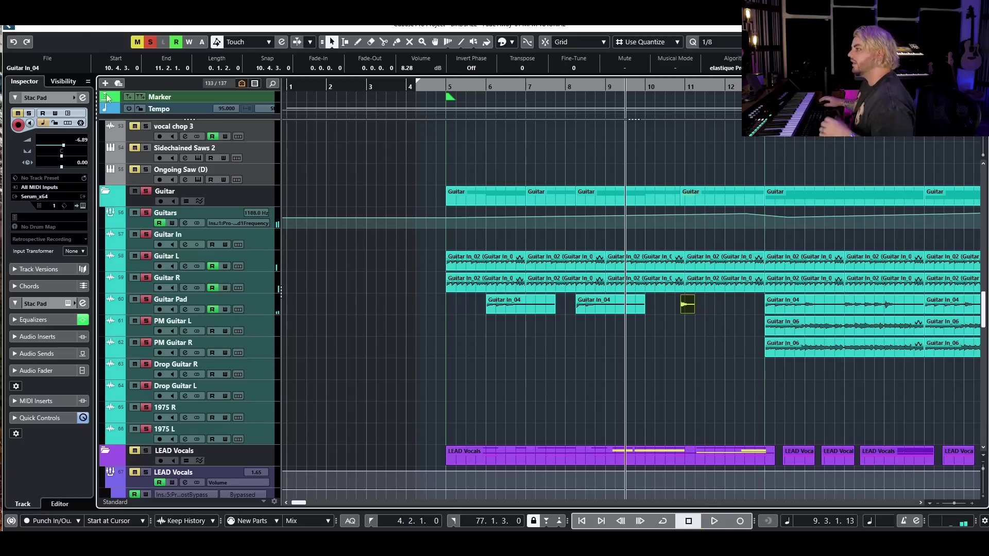
Turn off all track solos and select the short Guitar Pad clip just before bar 11
{"action": "left_click", "coordinate": [151, 43]}
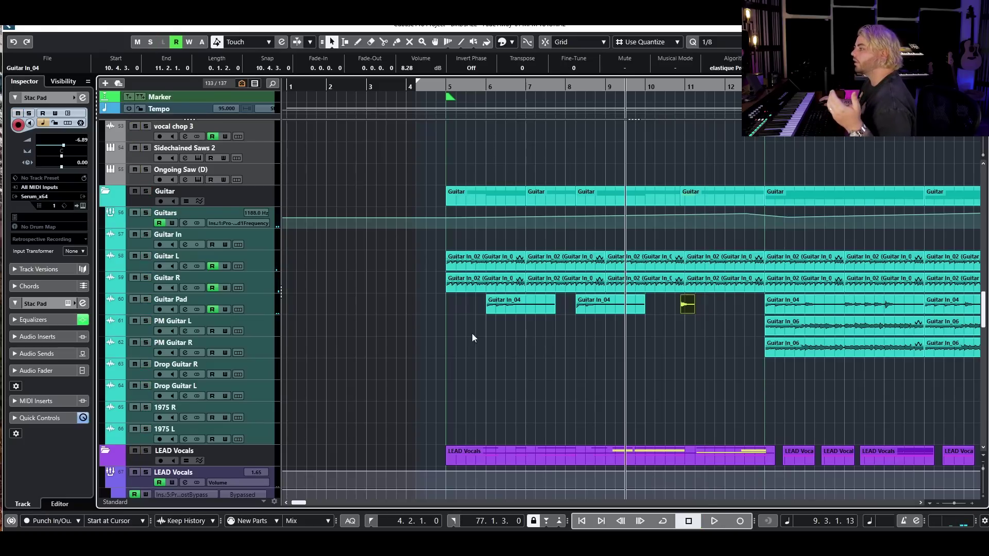
{"action": "left_click_drag", "start_coordinate": [476, 308], "coordinate": [627, 340]}
{"action": "left_click_drag", "start_coordinate": [666, 301], "coordinate": [691, 326]}
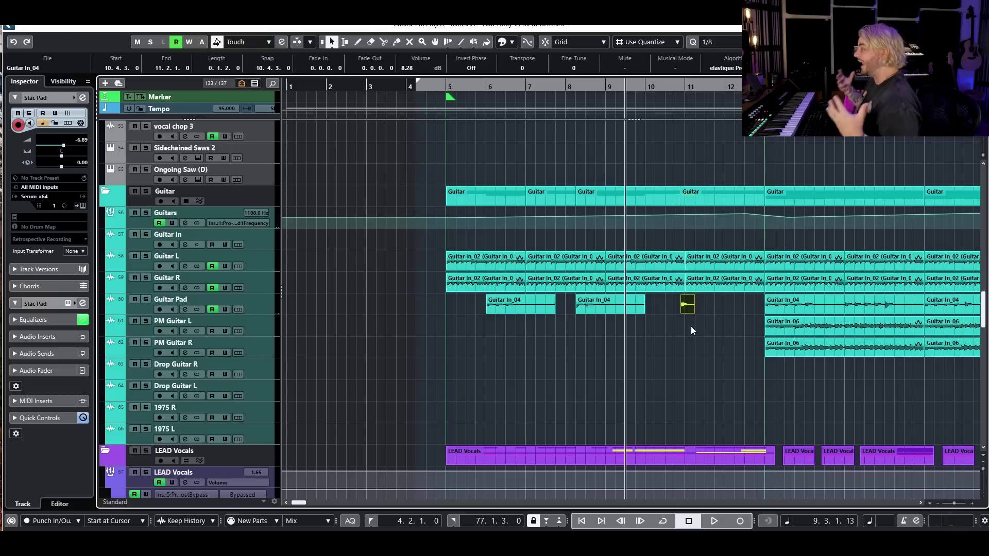
Unmute the verse clips between bars 9 and 13 on the HARMONY L, HARMONY R and OCTAVE tracks
{"action": "scroll", "coordinate": [685, 324], "scroll_direction": "down", "scroll_amount": 5}
{"action": "scroll", "coordinate": [533, 230], "scroll_direction": "down", "scroll_amount": 3}
{"action": "left_click_drag", "start_coordinate": [574, 247], "coordinate": [753, 356]}
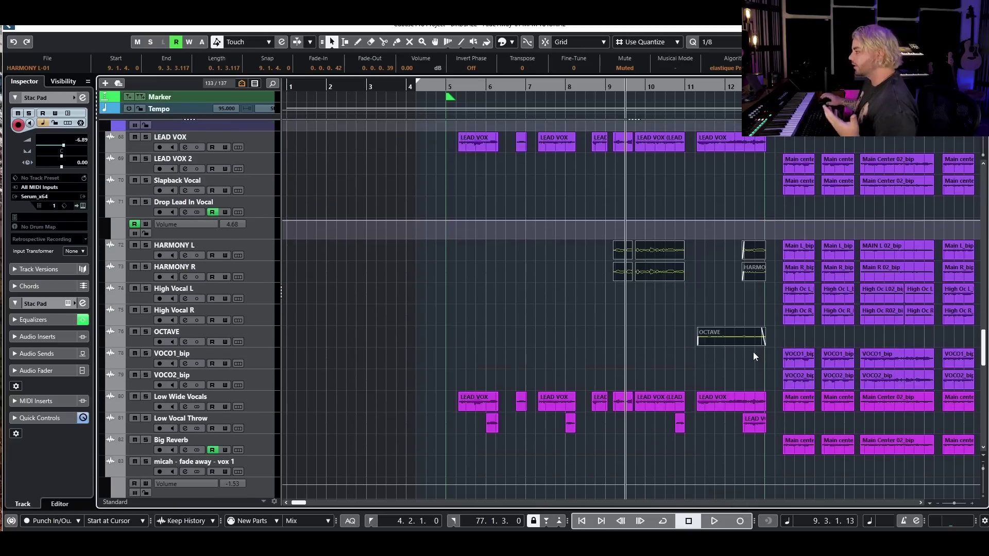
{"action": "key", "text": "shift+u"}
Compare the verse's LEAD VOX clips with the yellow harmony and octave clips by selecting each group
{"action": "scroll", "coordinate": [592, 330], "scroll_direction": "up", "scroll_amount": 3}
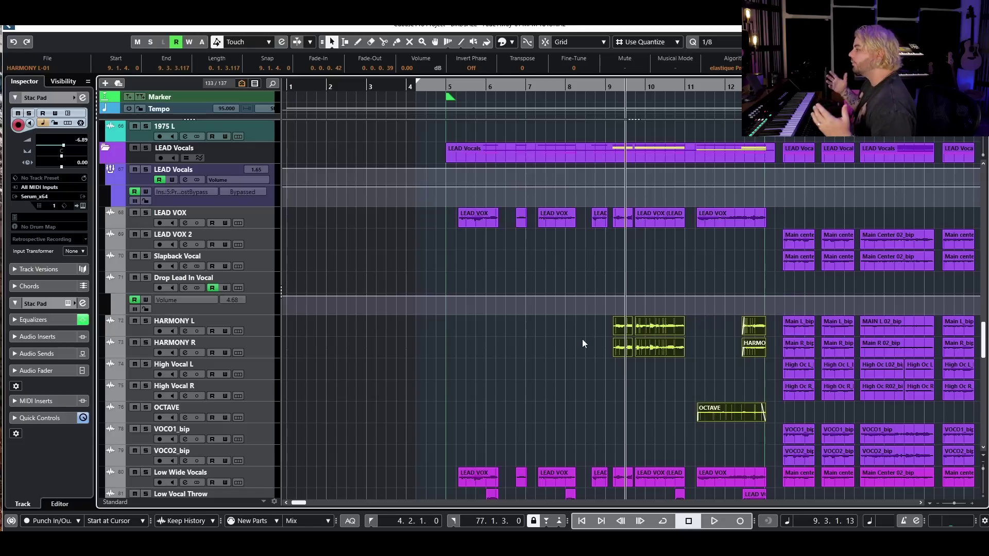
{"action": "left_click_drag", "start_coordinate": [448, 209], "coordinate": [773, 217]}
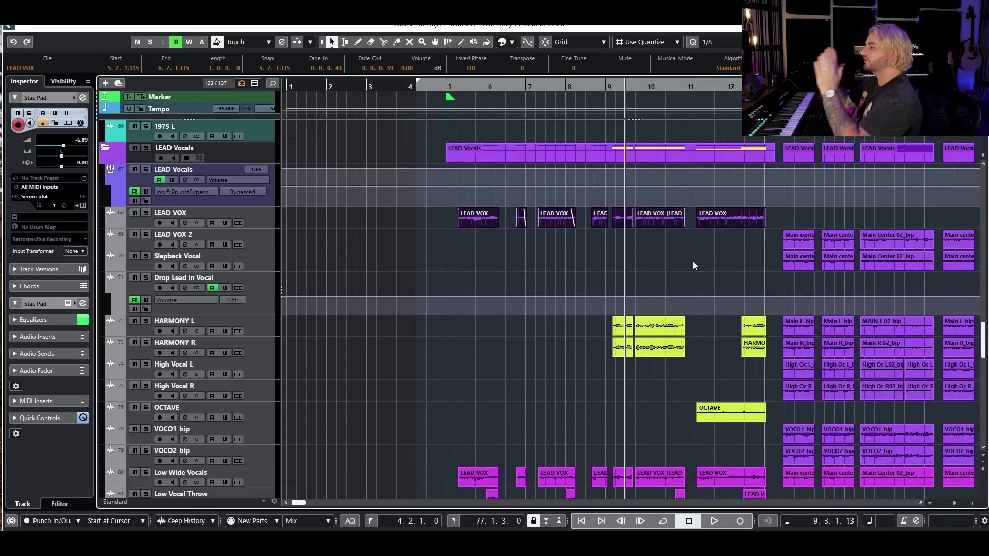
{"action": "left_click_drag", "start_coordinate": [581, 320], "coordinate": [669, 367]}
{"action": "left_click_drag", "start_coordinate": [660, 436], "coordinate": [743, 407]}
{"action": "scroll", "coordinate": [736, 310], "scroll_direction": "down", "scroll_amount": 4}
{"action": "scroll", "coordinate": [734, 325], "scroll_direction": "up", "scroll_amount": 2}
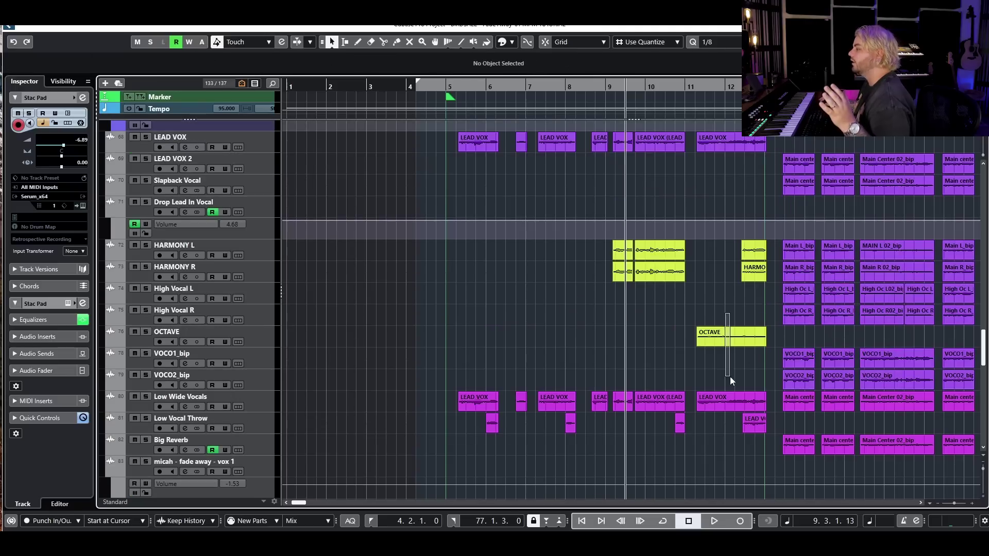
Play the verse from bar 5 past bar 12 to hear the harmony and octave vocals alongside the lead
{"action": "left_click_drag", "start_coordinate": [549, 88], "coordinate": [447, 94]}
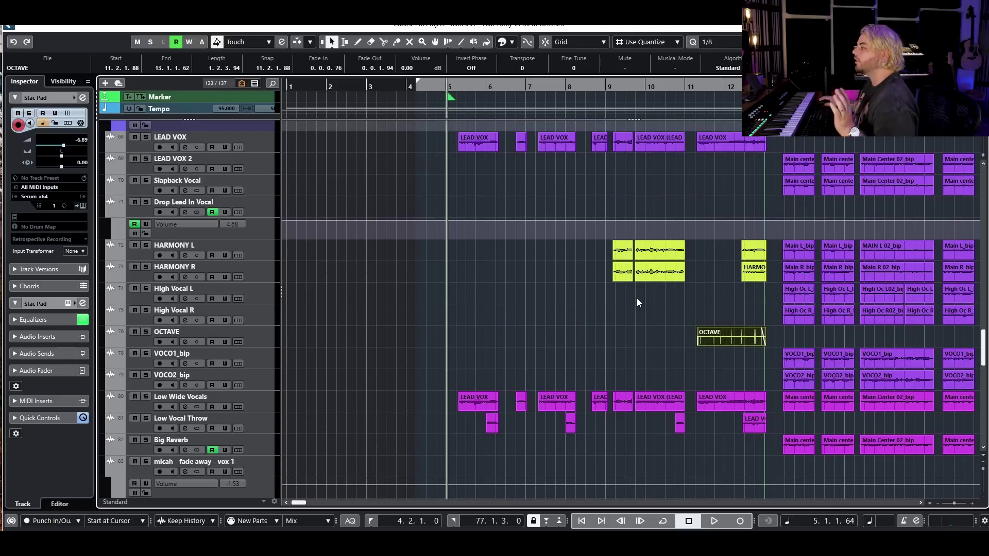
{"action": "left_click_drag", "start_coordinate": [574, 244], "coordinate": [730, 341]}
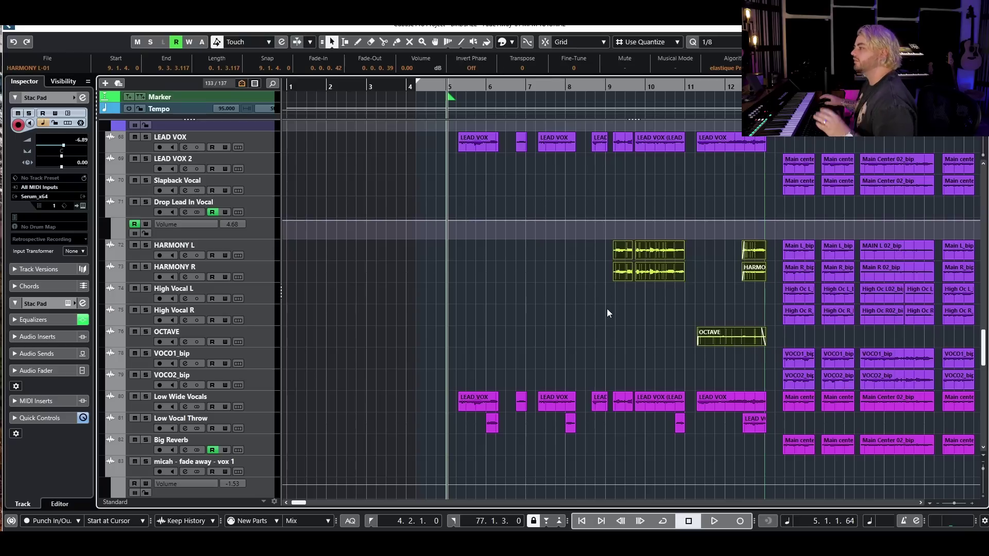
{"action": "key", "text": "space"}
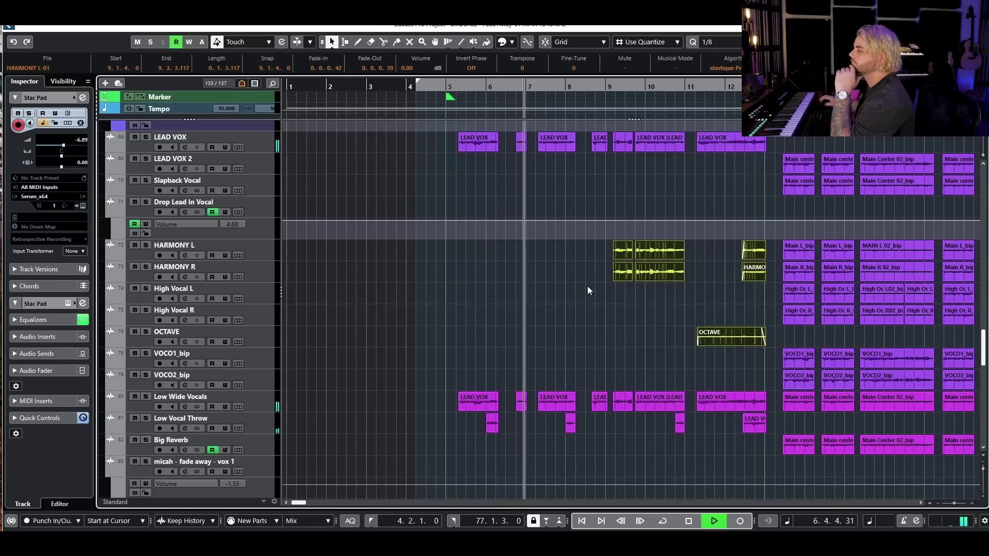
{"action": "scroll", "coordinate": [565, 304], "scroll_direction": "up", "scroll_amount": 5}
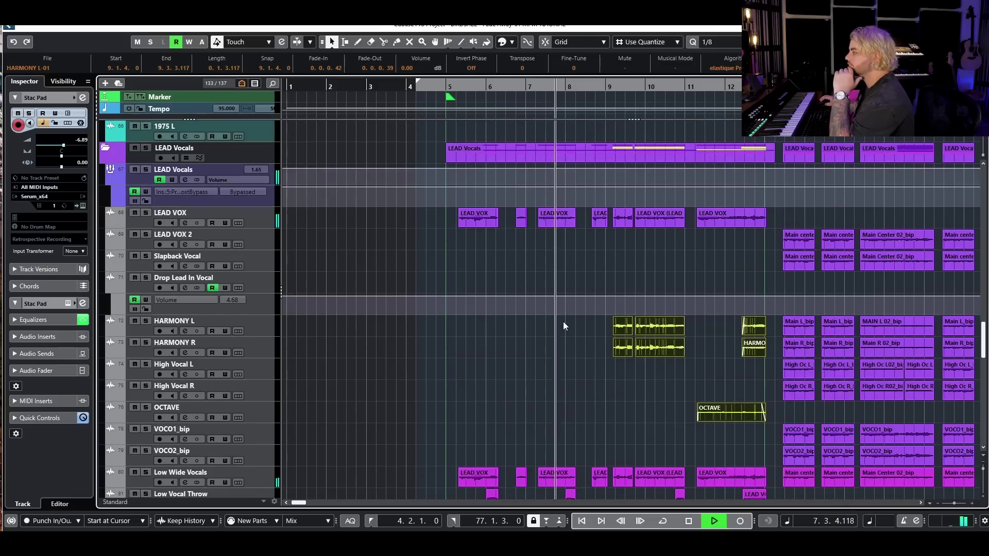
{"action": "scroll", "coordinate": [631, 328], "scroll_direction": "down", "scroll_amount": 6}
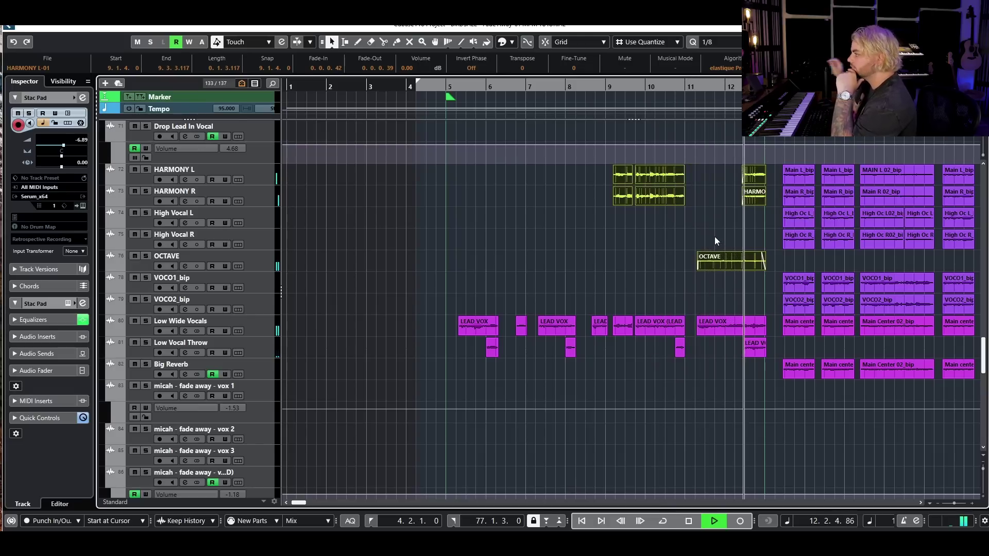
{"action": "key", "text": "space"}
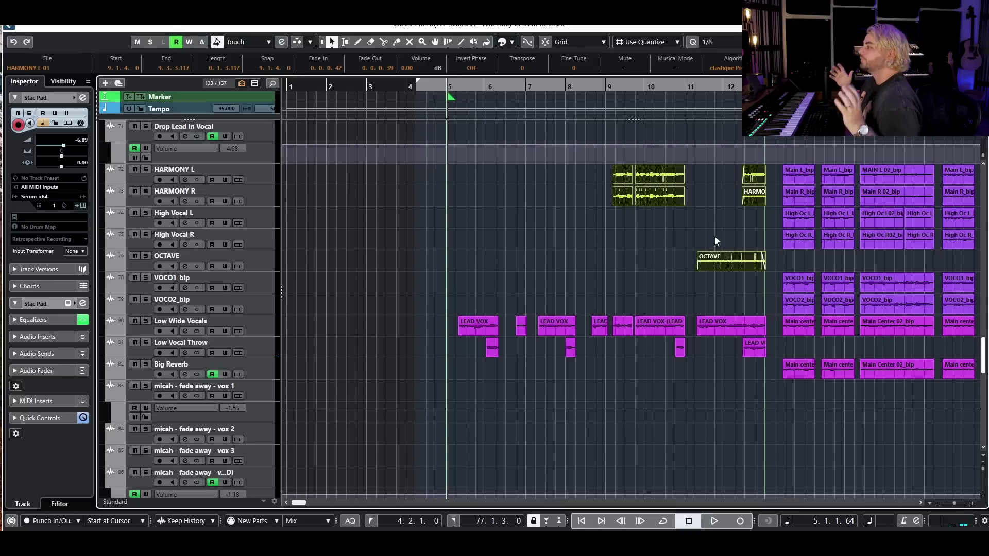
Mute the verse's ear-candy clips: the short Reverse Synth and Uplifter clips, the short Guitar Pad clip, and the HARMONY L, HARMONY R and OCTAVE clips
{"action": "scroll", "coordinate": [715, 237], "scroll_direction": "up", "scroll_amount": 15}
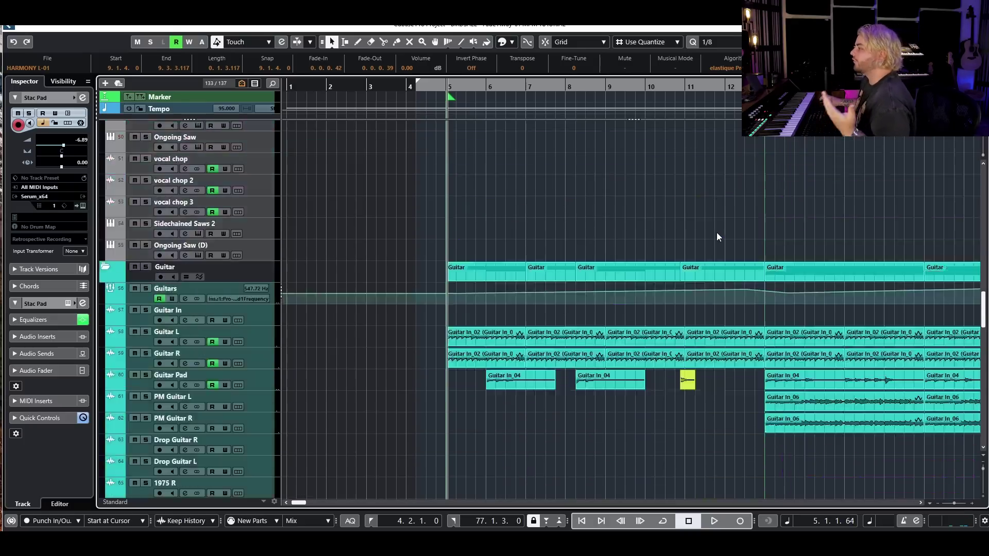
{"action": "scroll", "coordinate": [727, 227], "scroll_direction": "up", "scroll_amount": 4}
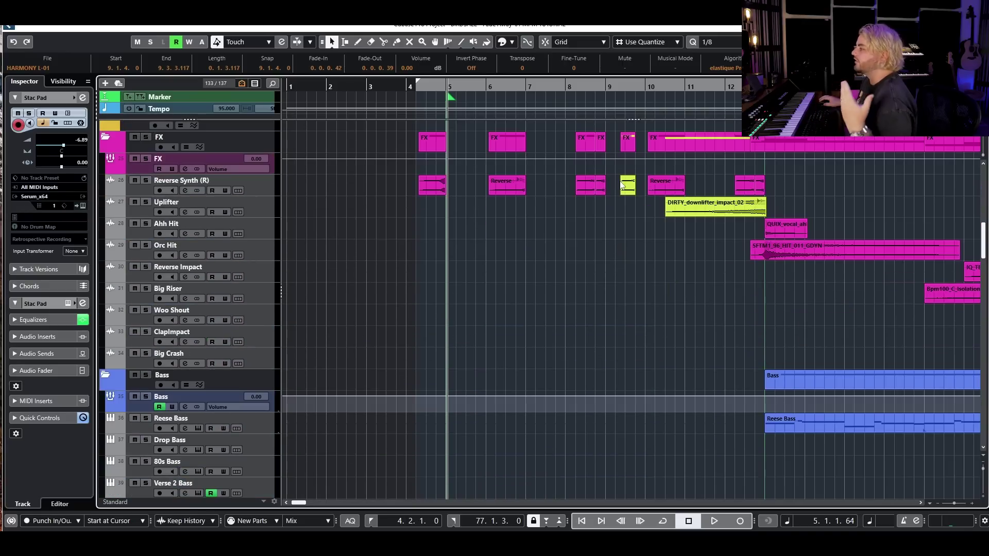
{"action": "left_click", "coordinate": [625, 181]}
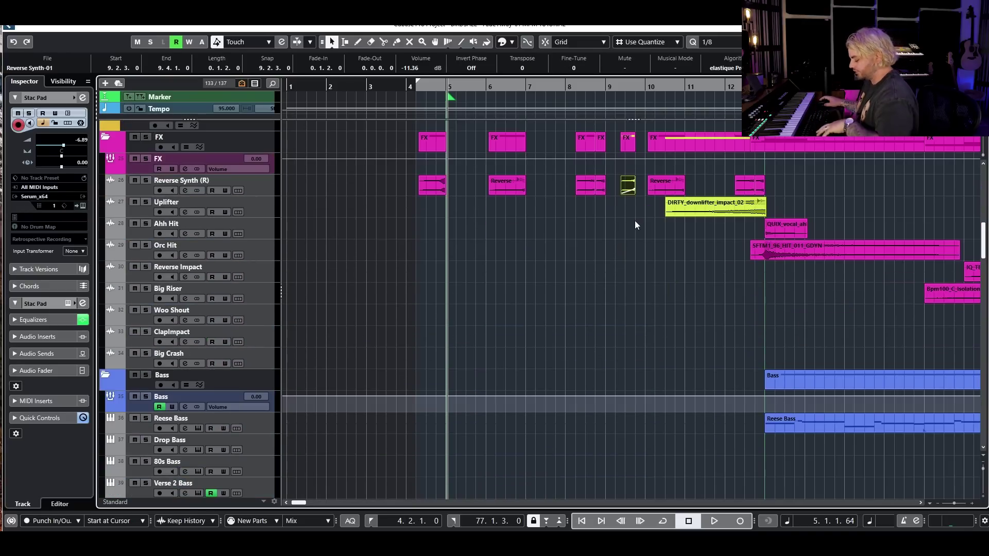
{"action": "left_click", "coordinate": [704, 206]}
{"action": "scroll", "coordinate": [709, 281], "scroll_direction": "down", "scroll_amount": 12}
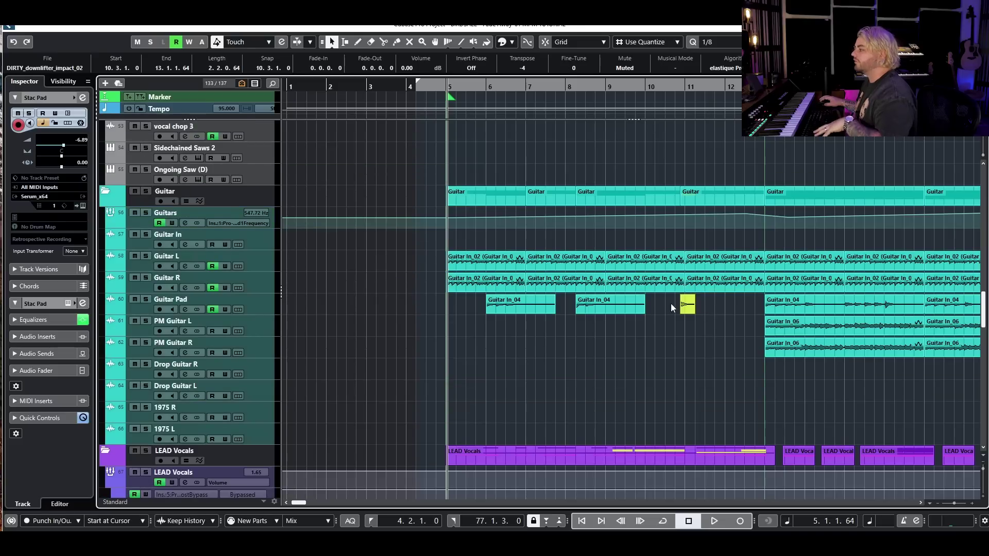
{"action": "scroll", "coordinate": [701, 319], "scroll_direction": "down", "scroll_amount": 6}
{"action": "left_click_drag", "start_coordinate": [586, 330], "coordinate": [753, 443]}
Play the verse from bar 5 past bar 12 with the ear-candy clips muted
{"action": "key", "text": "space"}
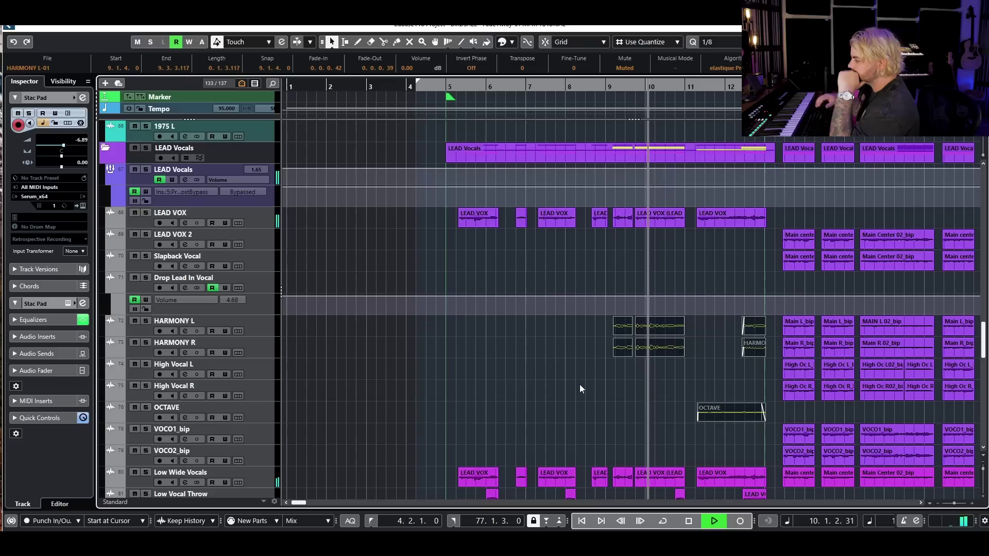
{"action": "scroll", "coordinate": [598, 376], "scroll_direction": "up", "scroll_amount": 10}
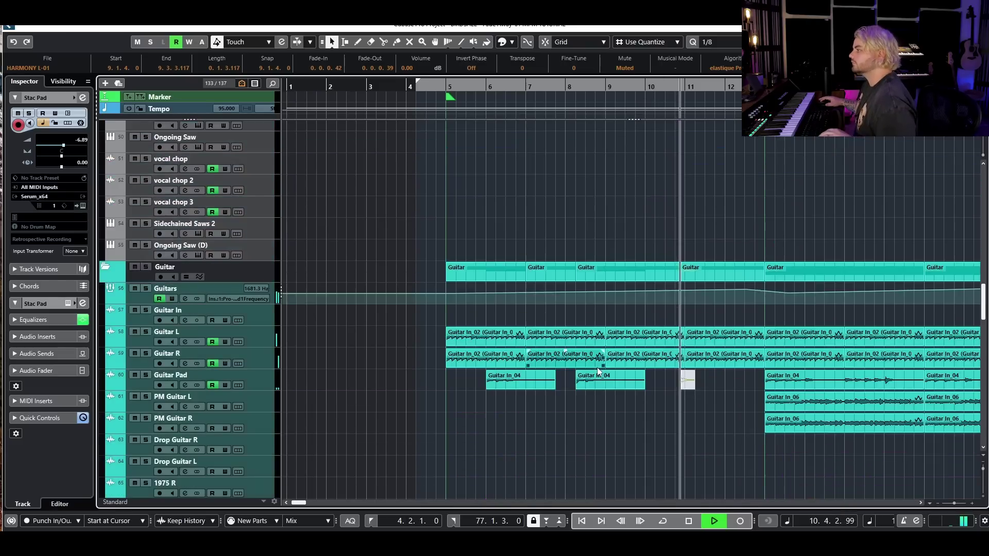
{"action": "scroll", "coordinate": [636, 283], "scroll_direction": "down", "scroll_amount": 12}
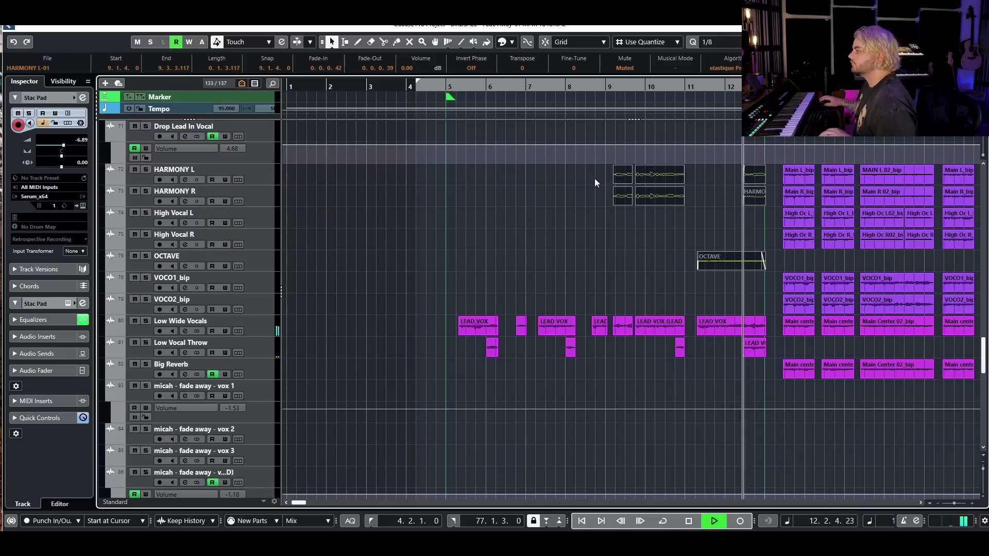
{"action": "key", "text": "space"}
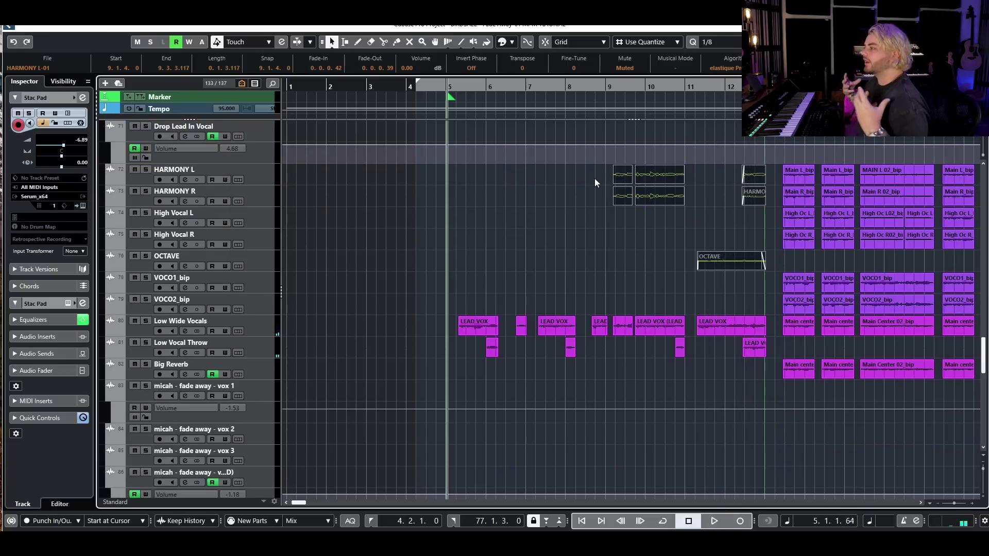
Unmute the verse's HARMONY L, HARMONY R and OCTAVE clips and the short Guitar Pad clip before bar 11
{"action": "left_click", "coordinate": [514, 149]}
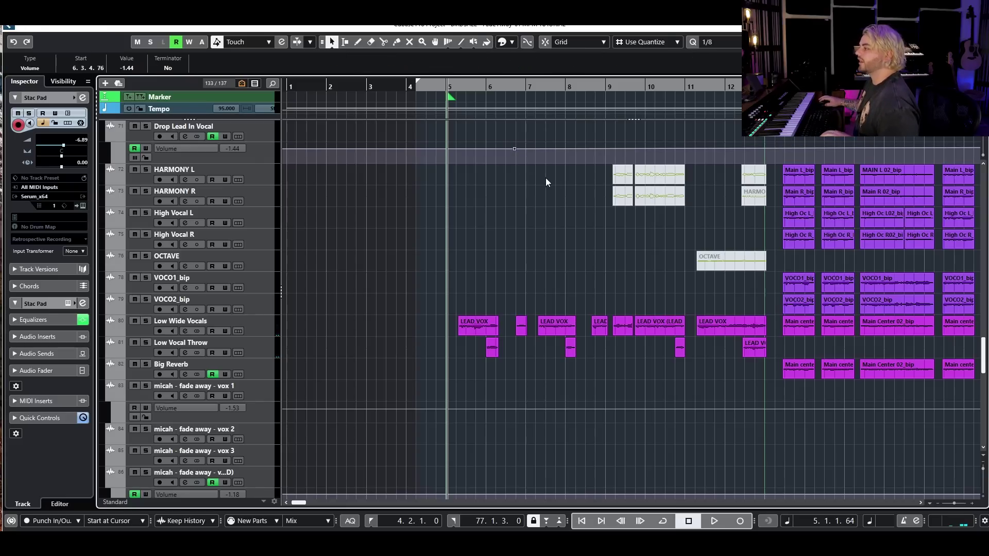
{"action": "left_click_drag", "start_coordinate": [564, 177], "coordinate": [754, 279]}
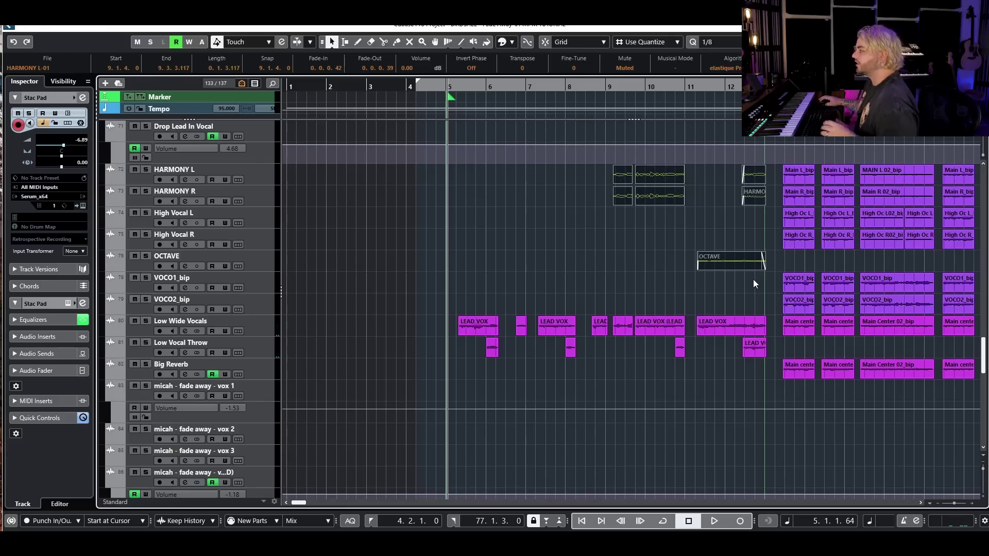
{"action": "key", "text": "shift+u"}
{"action": "scroll", "coordinate": [672, 269], "scroll_direction": "up", "scroll_amount": 8}
{"action": "left_click", "coordinate": [688, 304]}
Unmute the short Reverse Synth clip after bar 9 and the DIRTY_downlifter_impact_02 clip on the Uplifter track
{"action": "scroll", "coordinate": [678, 255], "scroll_direction": "up", "scroll_amount": 10}
{"action": "scroll", "coordinate": [673, 262], "scroll_direction": "up", "scroll_amount": 15}
{"action": "scroll", "coordinate": [637, 335], "scroll_direction": "down", "scroll_amount": 11}
{"action": "left_click", "coordinate": [628, 337]}
{"action": "key", "text": "shift+u"}
{"action": "left_click", "coordinate": [704, 358]}
Place the playback cursor just before bar 13 and select the Stac Pad track's Main Synth clip at bar 17
{"action": "key", "text": "g"}
{"action": "scroll", "coordinate": [552, 364], "scroll_direction": "down", "scroll_amount": 5}
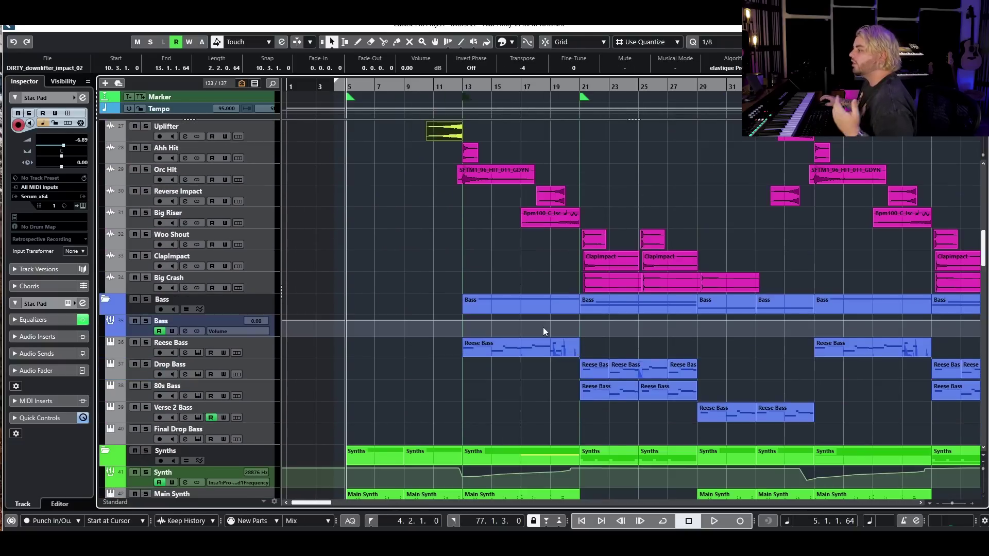
{"action": "scroll", "coordinate": [543, 332], "scroll_direction": "down", "scroll_amount": 5}
{"action": "scroll", "coordinate": [508, 345], "scroll_direction": "up", "scroll_amount": 3}
{"action": "left_click", "coordinate": [394, 88]}
{"action": "scroll", "coordinate": [390, 97], "scroll_direction": "down", "scroll_amount": 1}
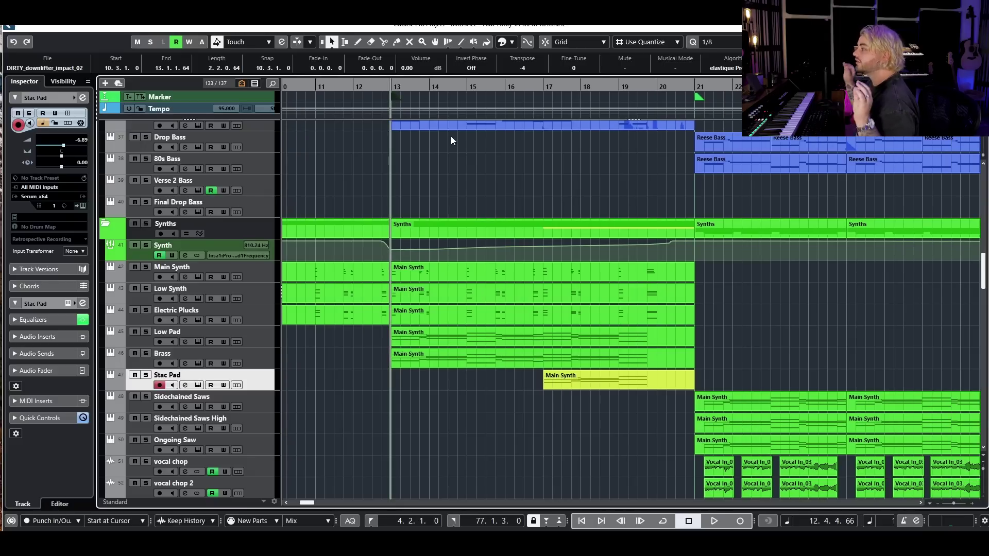
{"action": "scroll", "coordinate": [623, 228], "scroll_direction": "up", "scroll_amount": 10}
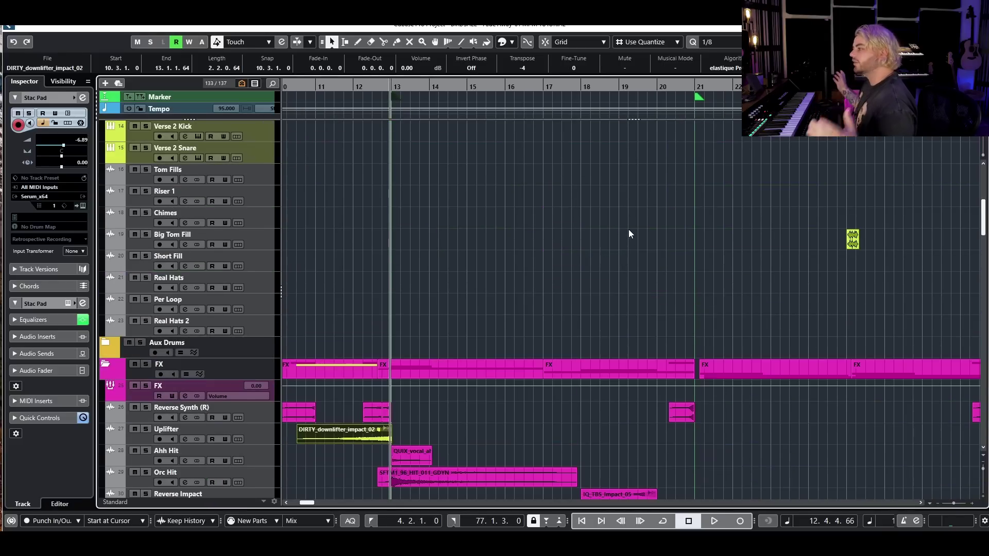
{"action": "scroll", "coordinate": [626, 236], "scroll_direction": "down", "scroll_amount": 5}
{"action": "scroll", "coordinate": [622, 234], "scroll_direction": "down", "scroll_amount": 3}
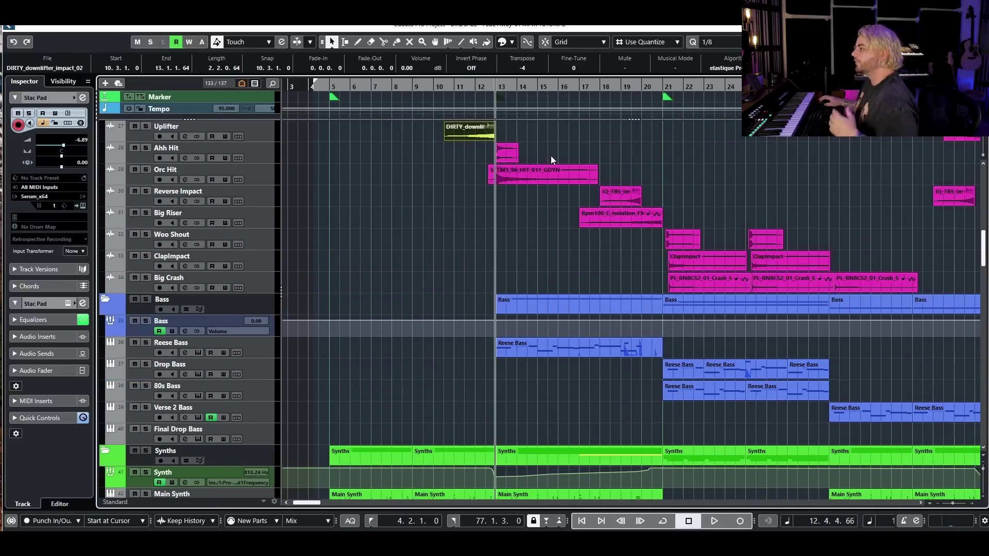
{"action": "scroll", "coordinate": [556, 170], "scroll_direction": "down", "scroll_amount": 5}
{"action": "left_click", "coordinate": [619, 384]}
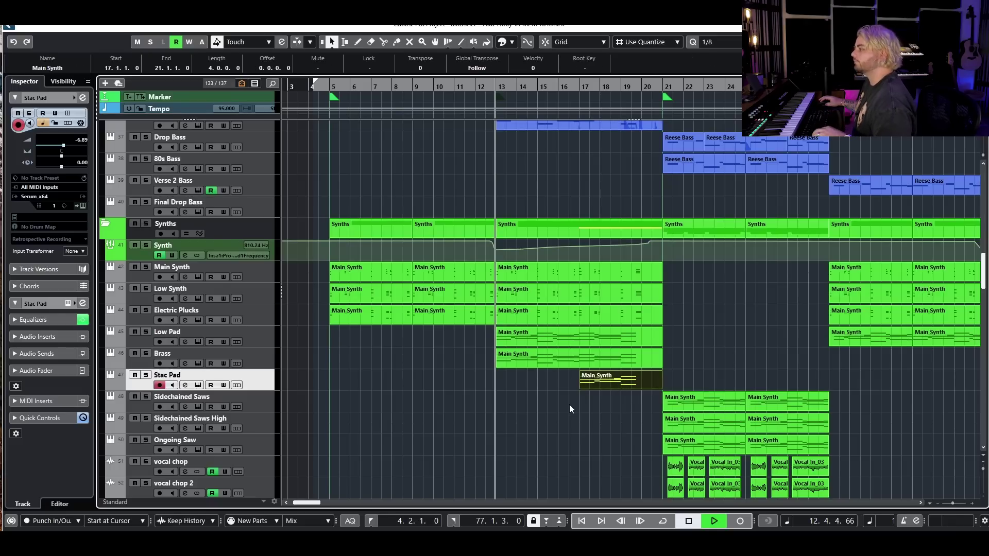
Play the section from bar 13 to bar 21 while looking over its guitar, vocal and synth tracks
{"action": "key", "text": "space"}
{"action": "scroll", "coordinate": [564, 409], "scroll_direction": "down", "scroll_amount": 2}
{"action": "scroll", "coordinate": [563, 408], "scroll_direction": "down", "scroll_amount": 10}
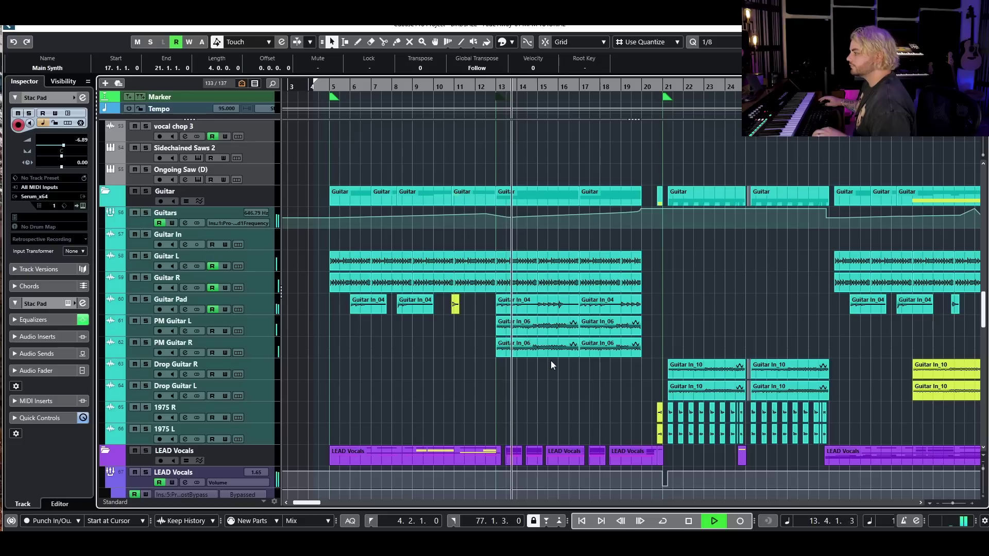
{"action": "scroll", "coordinate": [554, 242], "scroll_direction": "down", "scroll_amount": 3}
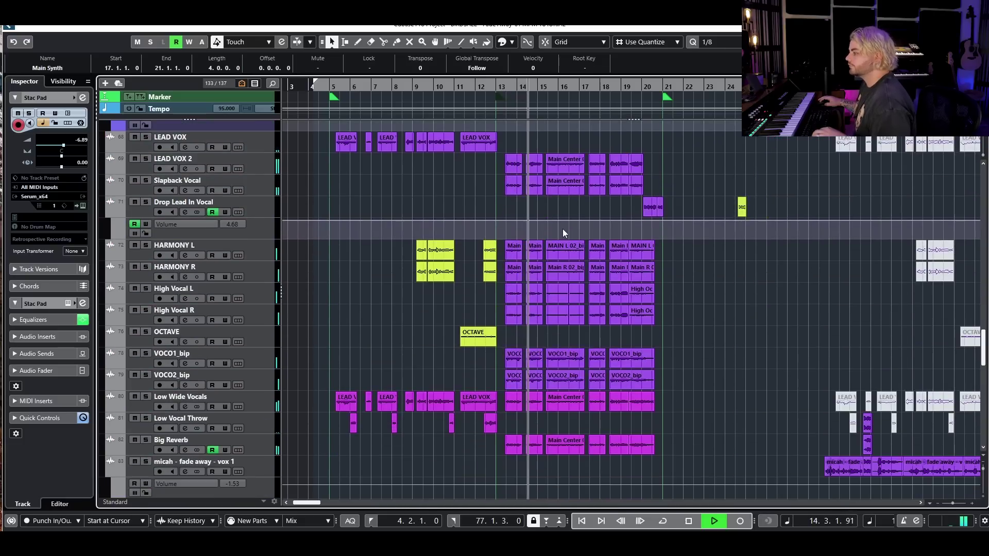
{"action": "scroll", "coordinate": [567, 229], "scroll_direction": "up", "scroll_amount": 5}
{"action": "scroll", "coordinate": [567, 242], "scroll_direction": "up", "scroll_amount": 8}
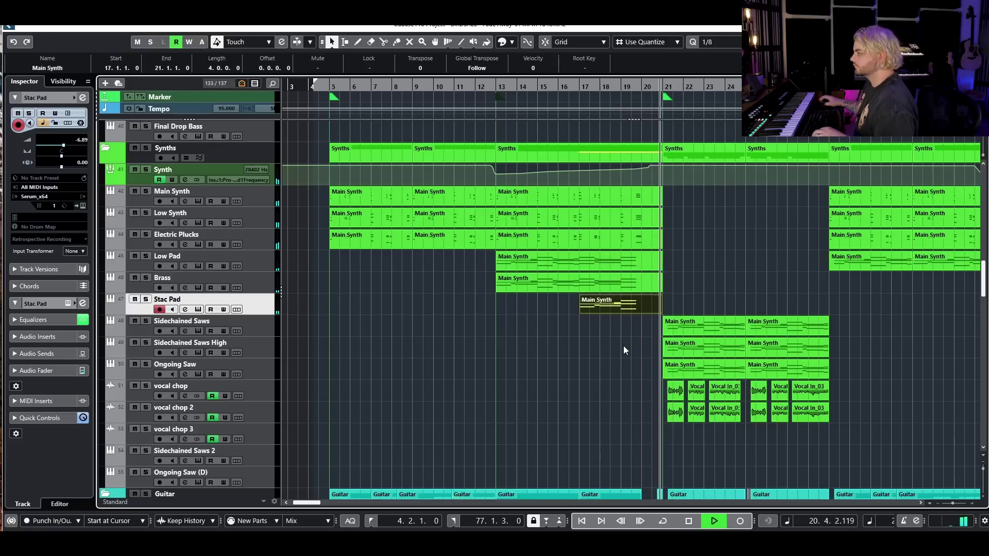
{"action": "key", "text": "space"}
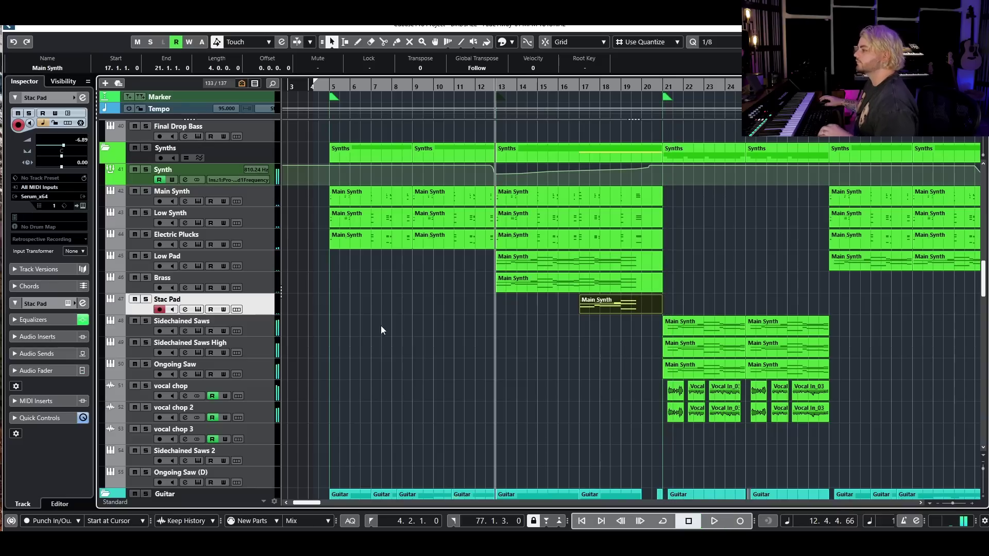
Solo the Stac Pad track and play it from just before bar 17
{"action": "left_click", "coordinate": [146, 299]}
{"action": "left_click", "coordinate": [603, 367]}
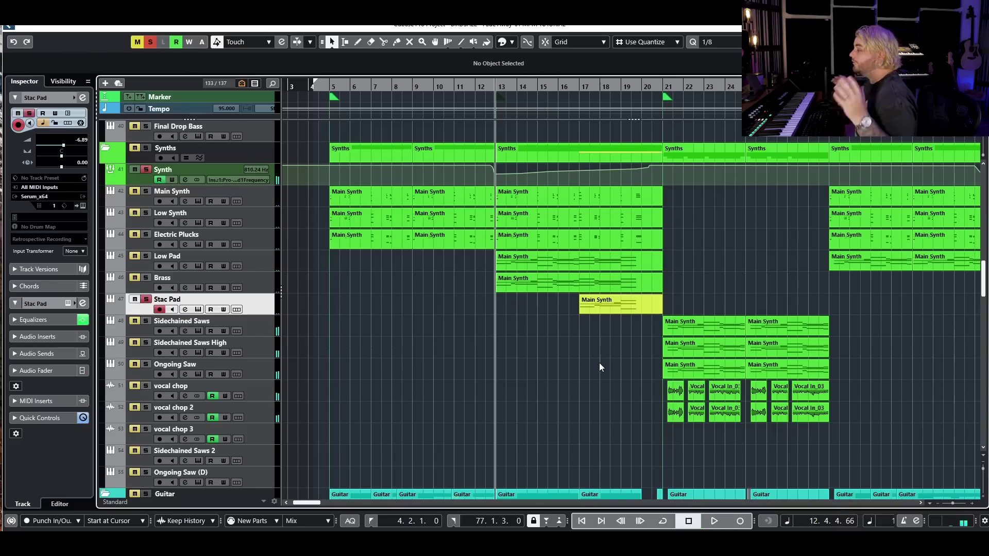
{"action": "key", "text": "n"}
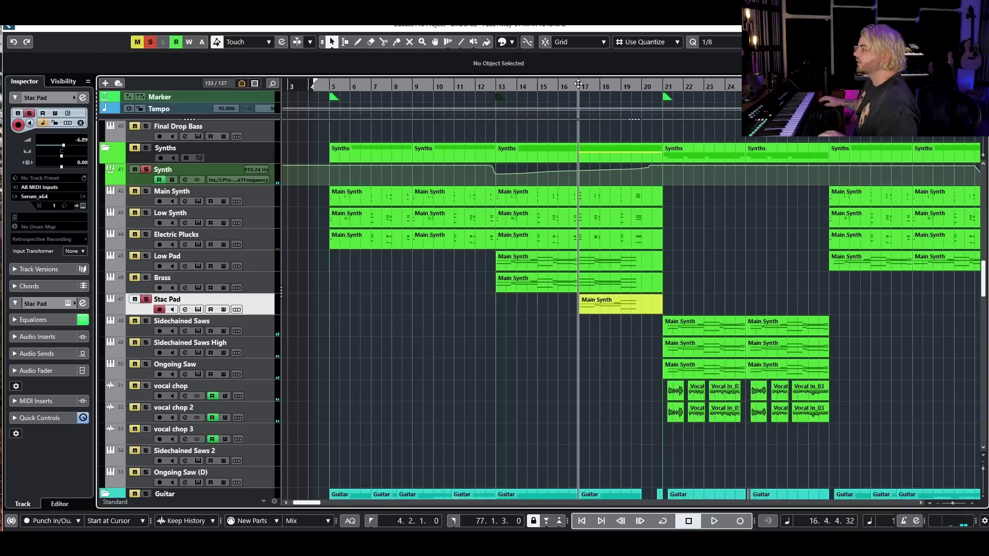
{"action": "key", "text": "h"}
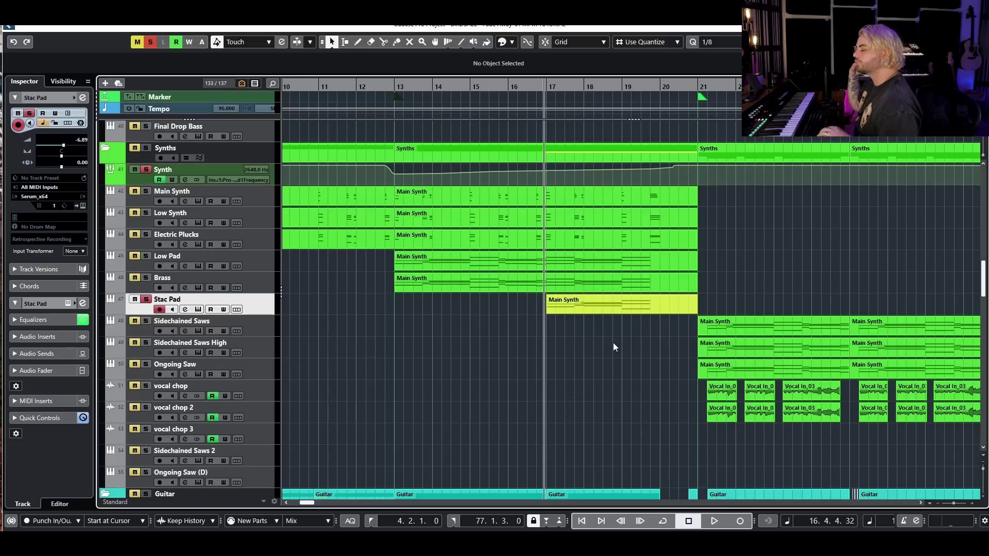
{"action": "scroll", "coordinate": [610, 338], "scroll_direction": "down", "scroll_amount": 6}
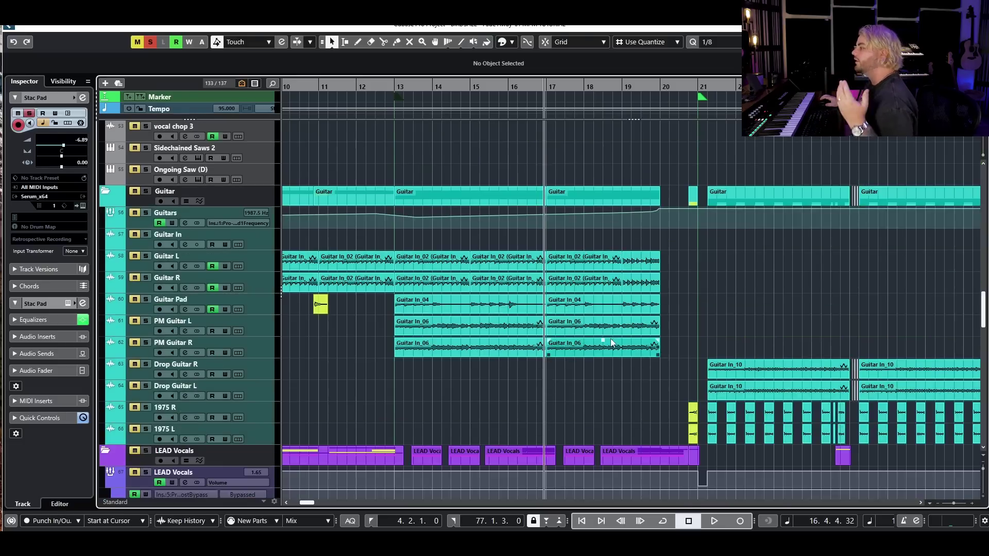
{"action": "scroll", "coordinate": [611, 338], "scroll_direction": "up", "scroll_amount": 3}
{"action": "key", "text": "space"}
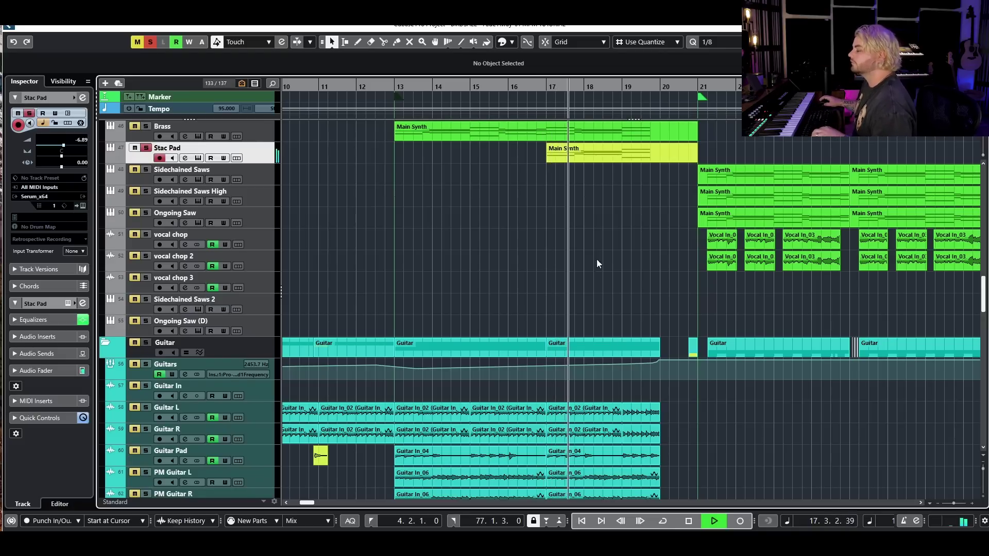
Add Guitar L, Guitar R, PM Guitar L and PM Guitar R to the solo and replay from just before bar 17
{"action": "scroll", "coordinate": [573, 215], "scroll_direction": "down", "scroll_amount": 2}
{"action": "left_click", "coordinate": [146, 332]}
{"action": "left_click", "coordinate": [148, 352]}
{"action": "left_click", "coordinate": [146, 397]}
{"action": "left_click", "coordinate": [144, 419]}
{"action": "key", "text": "space"}
{"action": "key", "text": "space"}
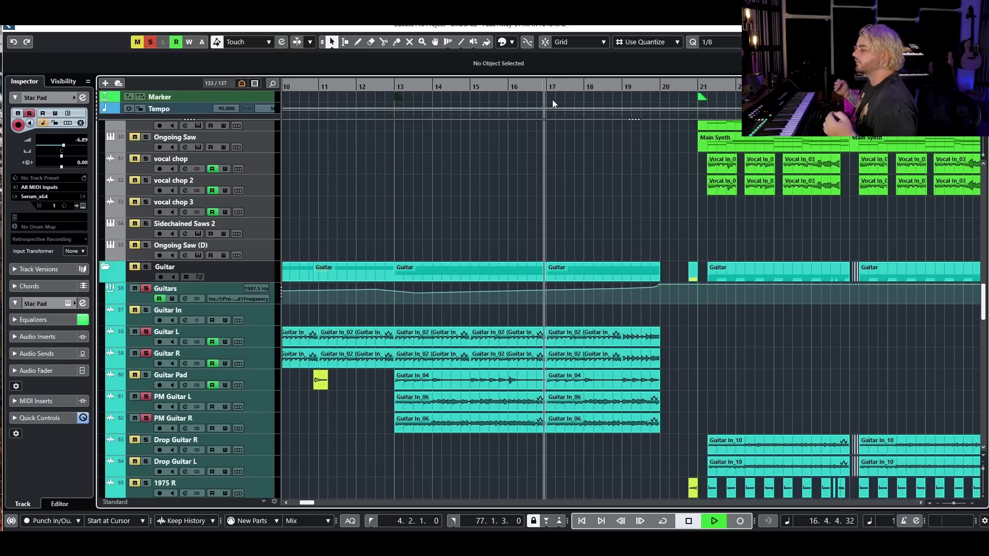
Stop playback and clear all track mutes and solos
{"action": "scroll", "coordinate": [576, 180], "scroll_direction": "up", "scroll_amount": 2}
{"action": "scroll", "coordinate": [577, 186], "scroll_direction": "up", "scroll_amount": 5}
{"action": "scroll", "coordinate": [582, 195], "scroll_direction": "down", "scroll_amount": 10}
{"action": "key", "text": "space"}
{"action": "left_click", "coordinate": [137, 41]}
{"action": "left_click", "coordinate": [150, 42]}
{"action": "scroll", "coordinate": [542, 274], "scroll_direction": "up", "scroll_amount": 7}
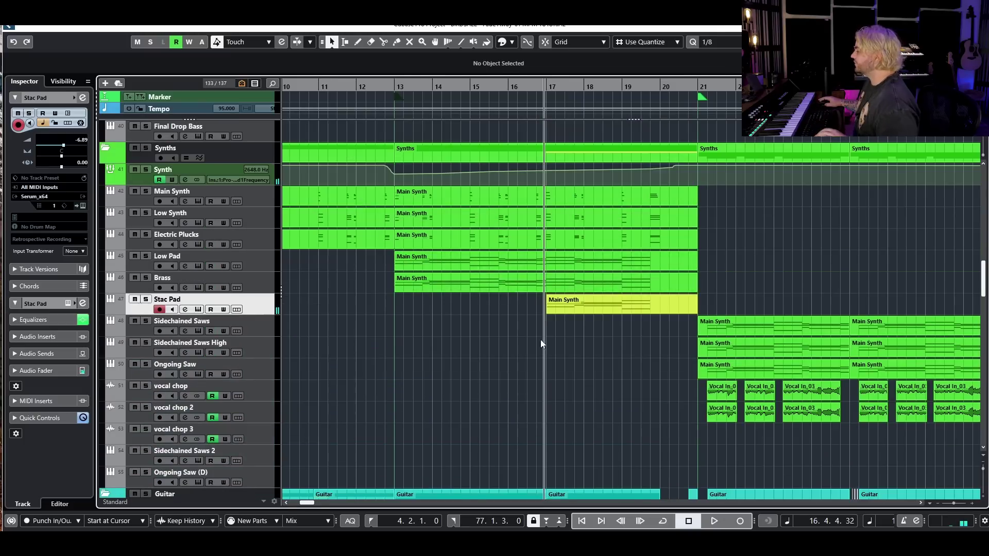
Mute the Main Synth clip on the Stac Pad track between bars 17 and 21
{"action": "key", "text": "g"}
{"action": "left_click", "coordinate": [577, 303]}
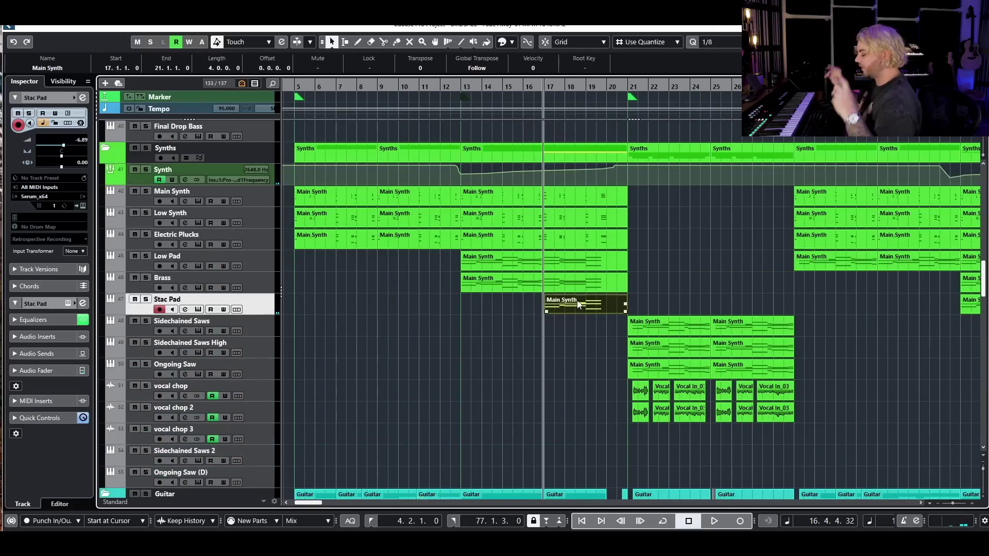
{"action": "key", "text": "shift+m"}
Play the section from just before bar 13 with the Stac Pad clip muted, checking the other tracks, and stop in bar 19
{"action": "left_click", "coordinate": [457, 90]}
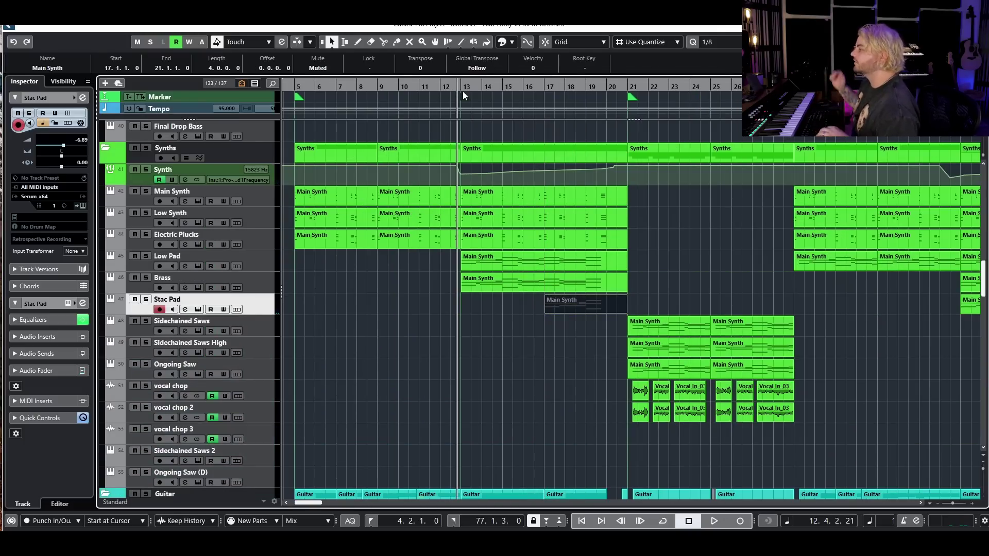
{"action": "left_click", "coordinate": [496, 157]}
{"action": "key", "text": "space"}
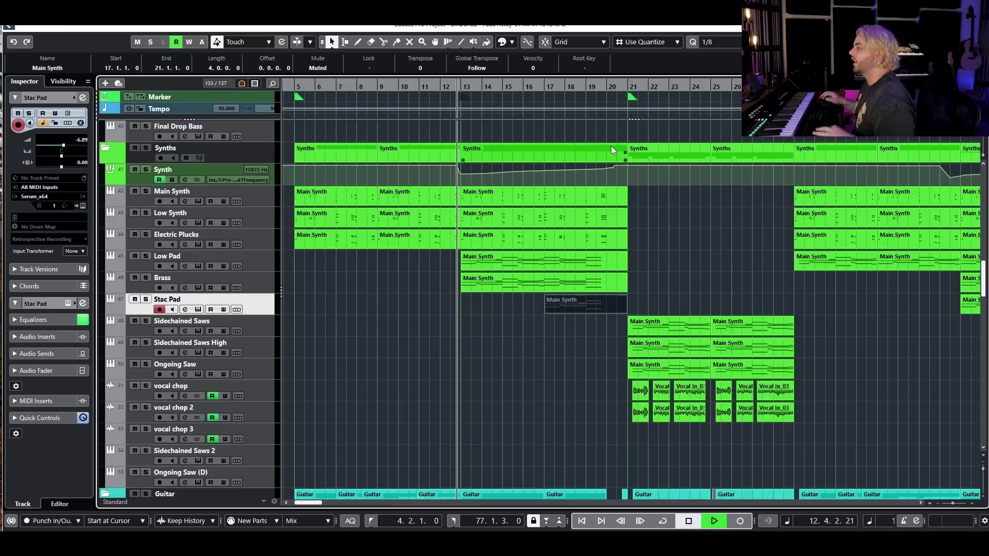
{"action": "scroll", "coordinate": [556, 256], "scroll_direction": "up", "scroll_amount": 3}
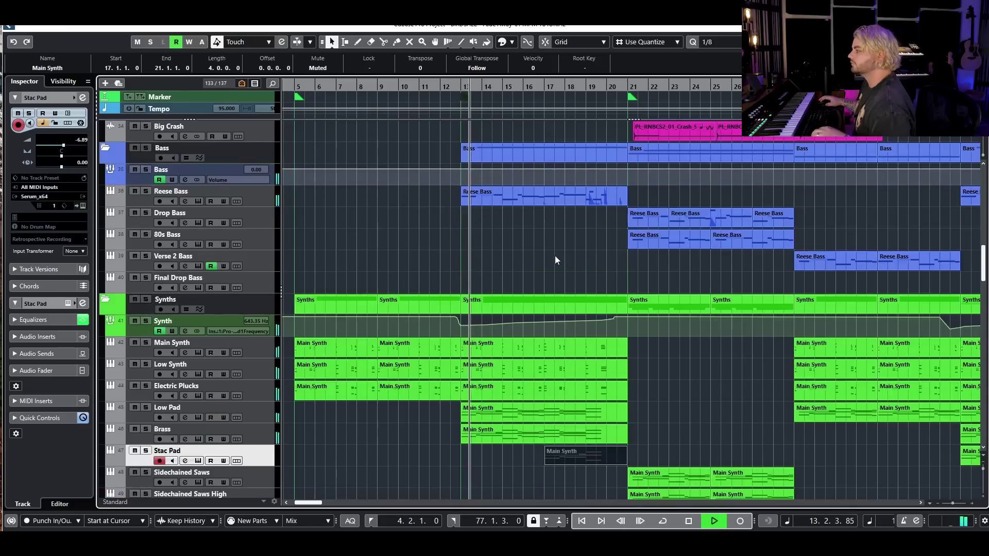
{"action": "scroll", "coordinate": [555, 255], "scroll_direction": "up", "scroll_amount": 12}
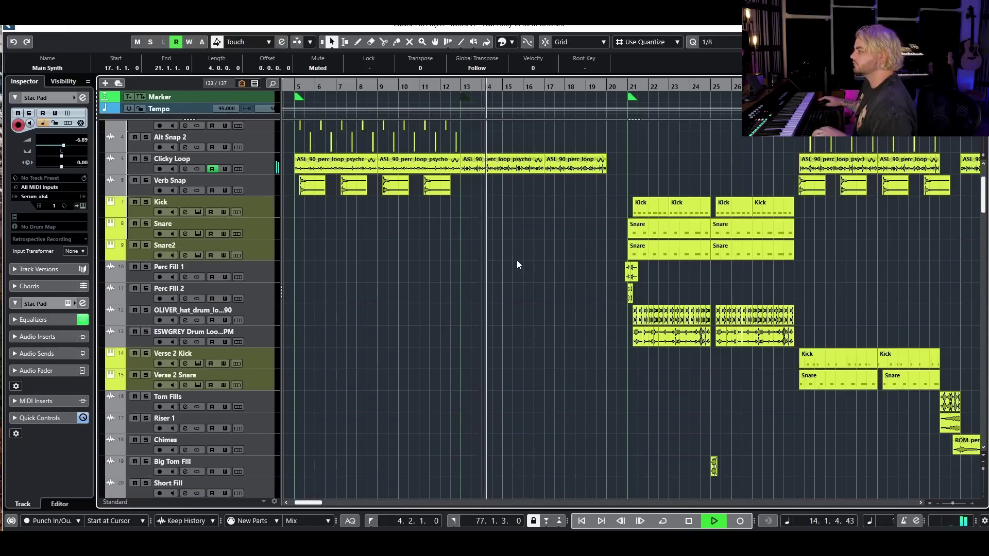
{"action": "scroll", "coordinate": [519, 249], "scroll_direction": "down", "scroll_amount": 15}
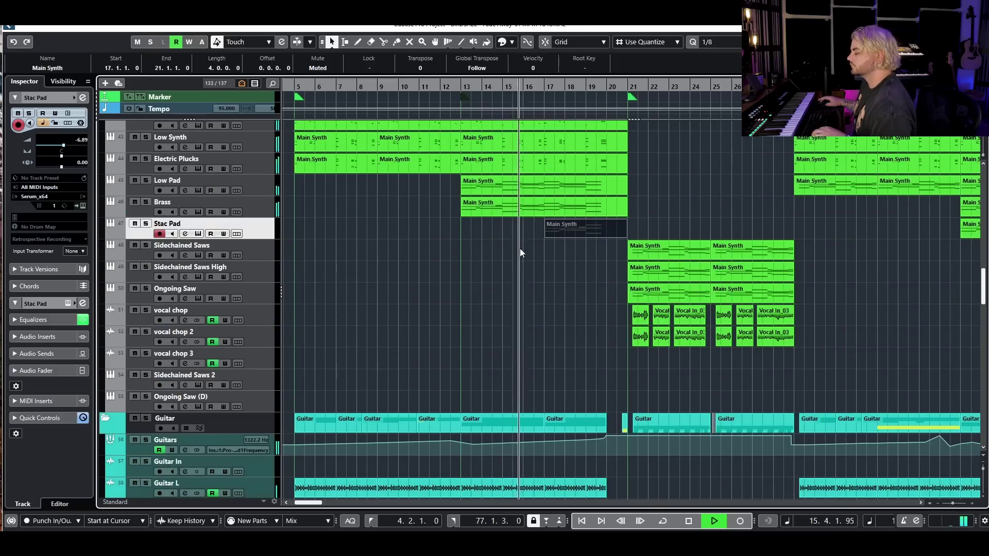
{"action": "scroll", "coordinate": [521, 248], "scroll_direction": "down", "scroll_amount": 3}
{"action": "scroll", "coordinate": [545, 176], "scroll_direction": "up", "scroll_amount": 2}
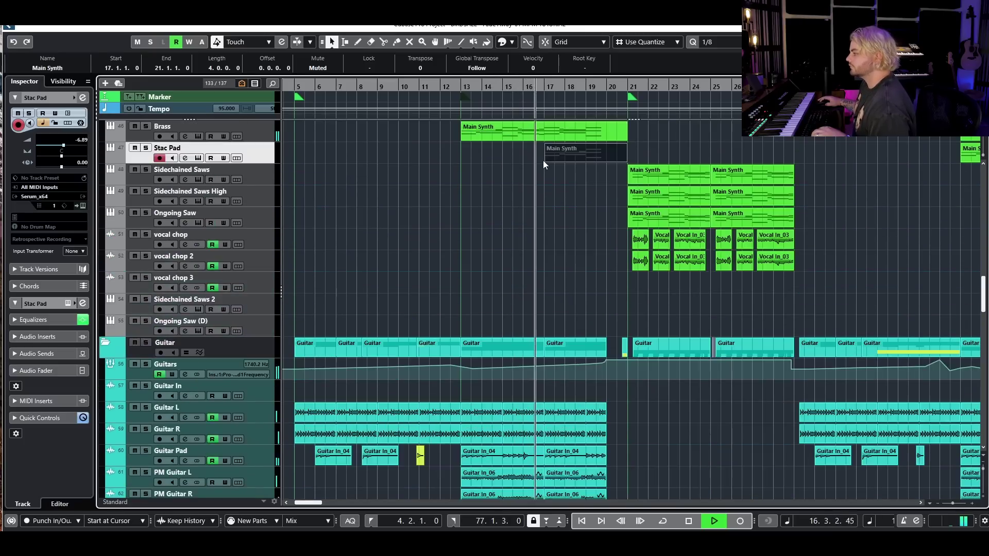
{"action": "scroll", "coordinate": [543, 160], "scroll_direction": "up", "scroll_amount": 2}
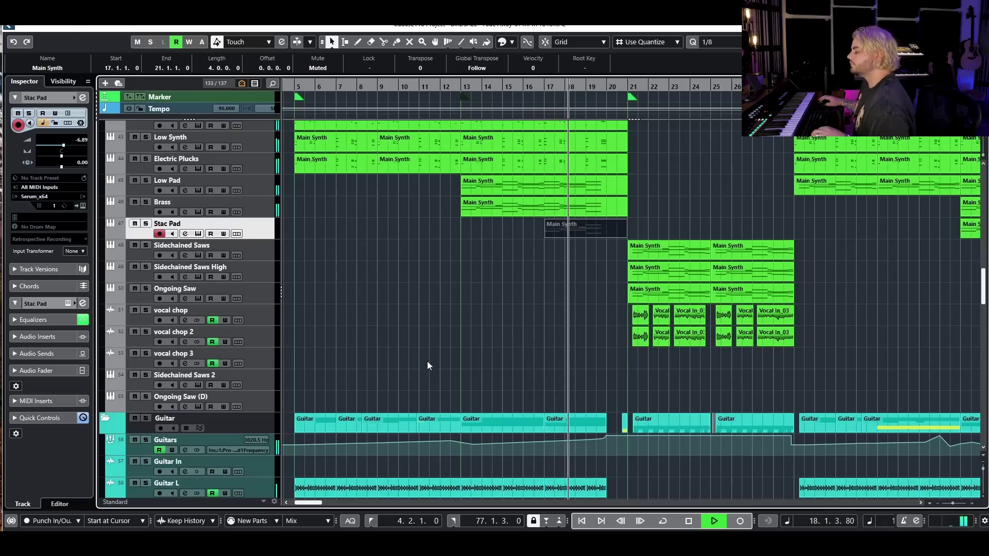
{"action": "scroll", "coordinate": [541, 320], "scroll_direction": "up", "scroll_amount": 9}
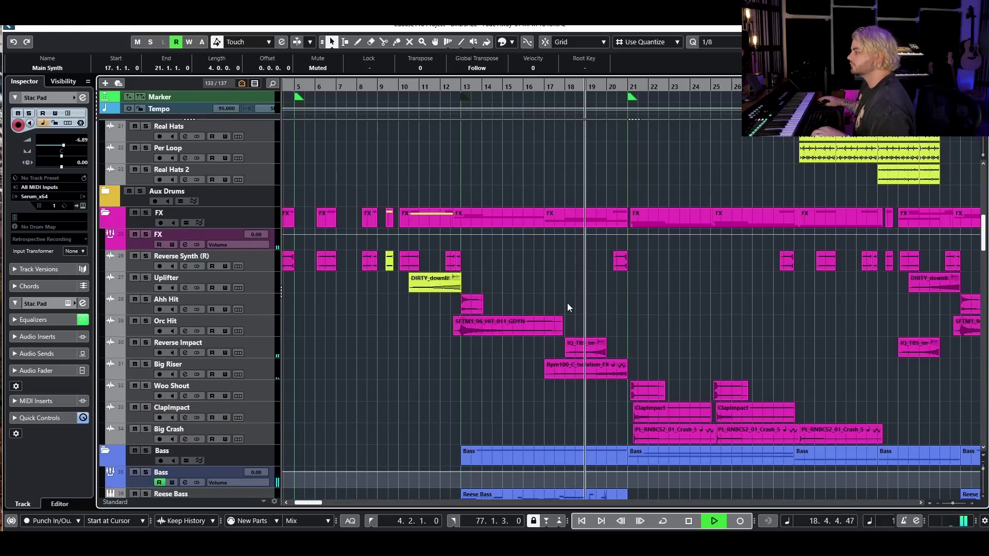
{"action": "scroll", "coordinate": [567, 307], "scroll_direction": "down", "scroll_amount": 9}
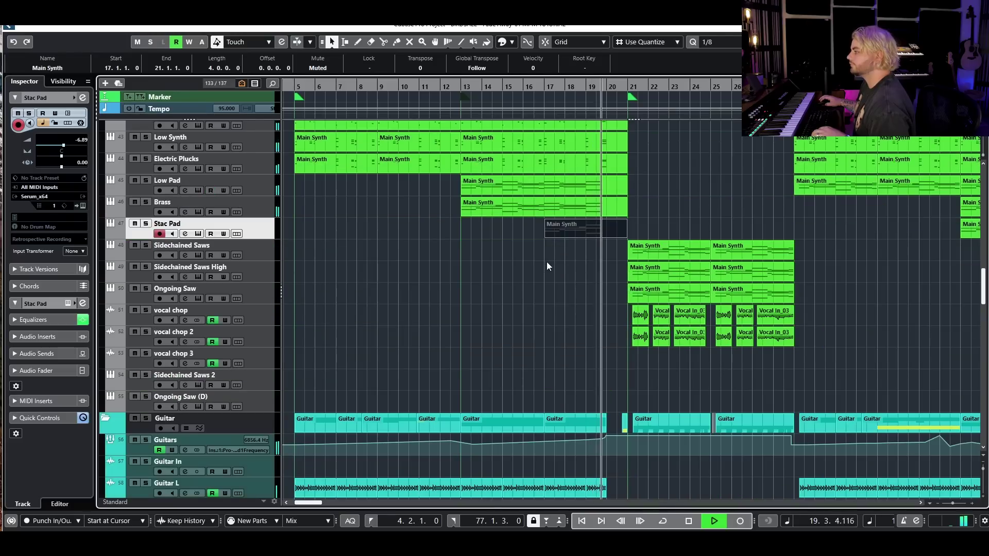
{"action": "key", "text": "space"}
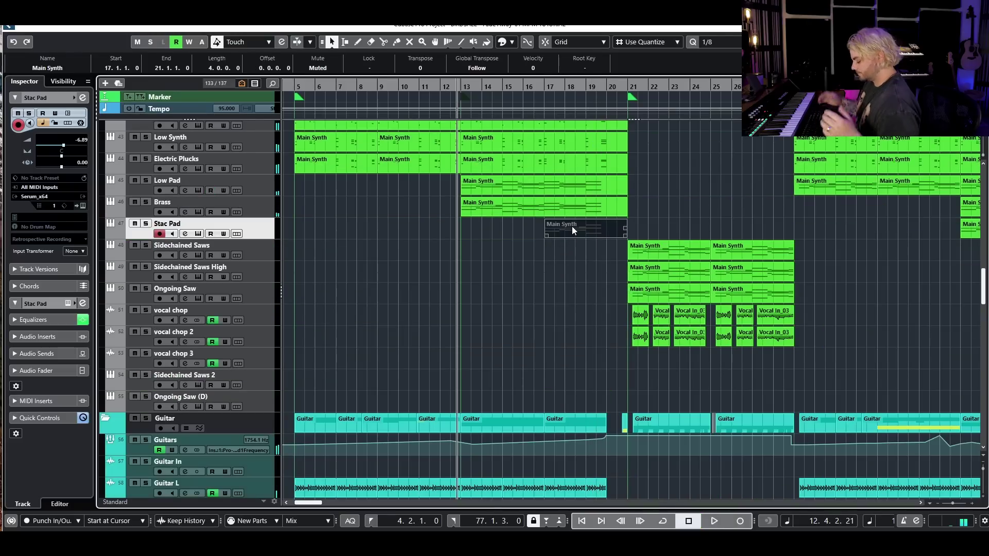
Unmute the Main Synth clip on the Stac Pad track, replay from just before bar 13 into bar 21, and deselect the clip
{"action": "key", "text": "shift+u"}
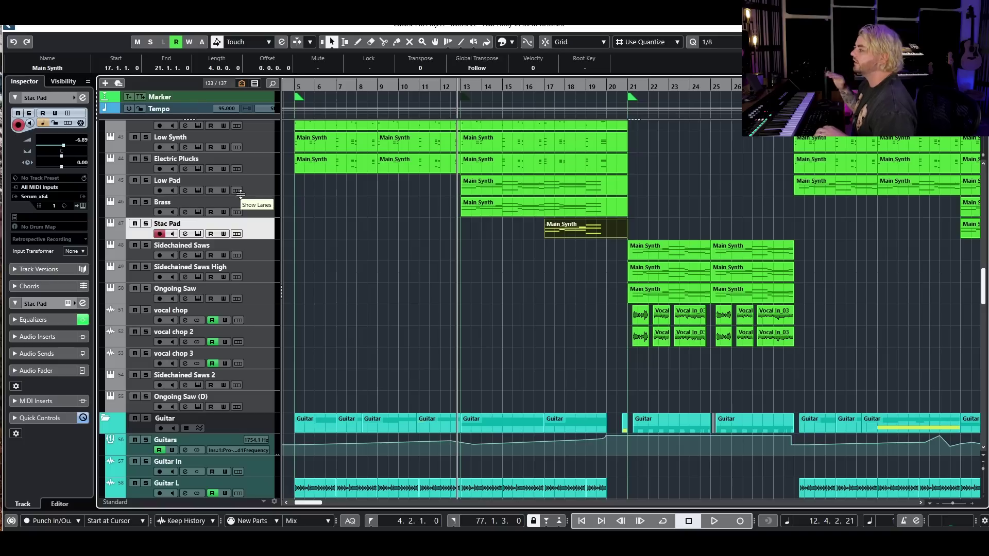
{"action": "key", "text": "space"}
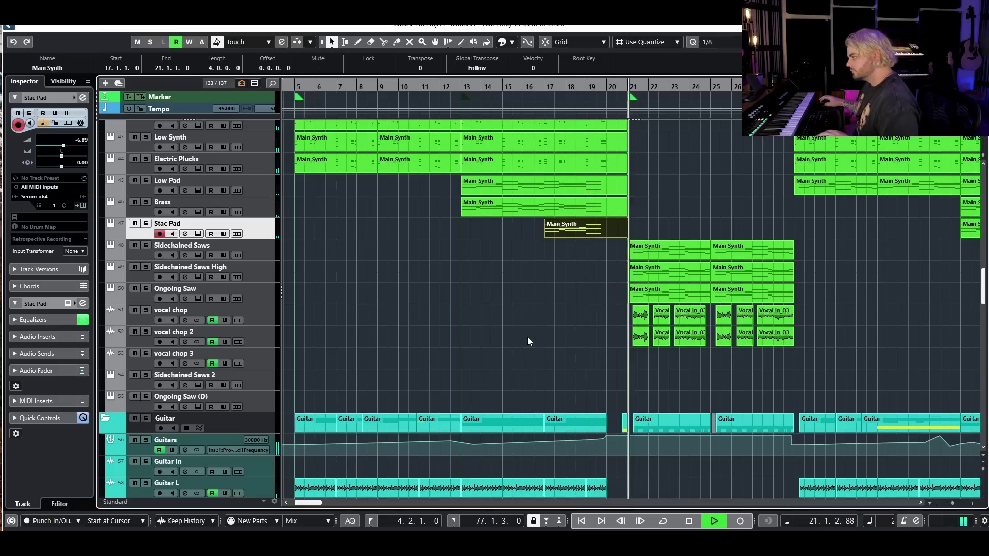
{"action": "key", "text": "space"}
{"action": "left_click", "coordinate": [522, 352]}
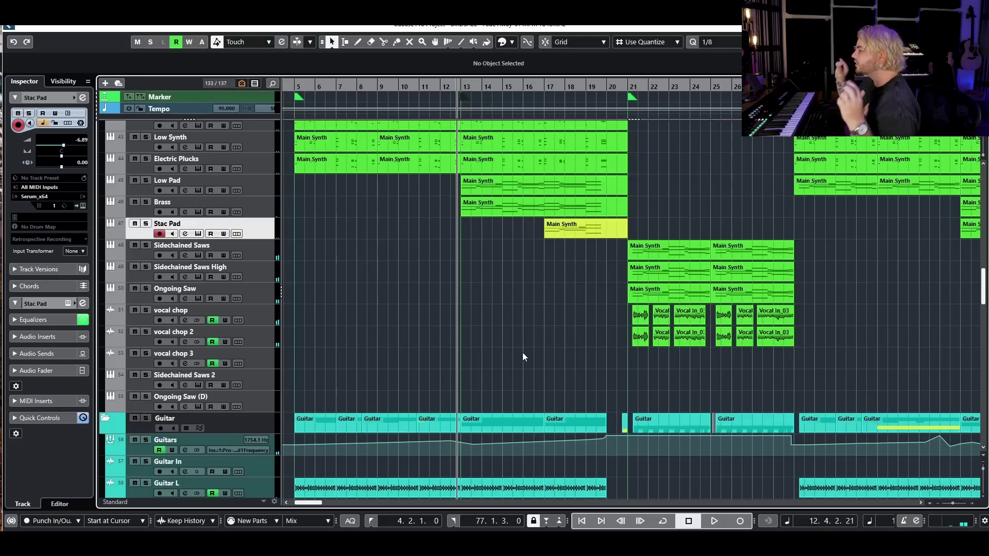
Examine the Stac Pad clip at bars 17 to 21 alongside the neighbouring synth and bass layers
{"action": "scroll", "coordinate": [522, 352], "scroll_direction": "down", "scroll_amount": 3}
{"action": "scroll", "coordinate": [540, 391], "scroll_direction": "up", "scroll_amount": 5}
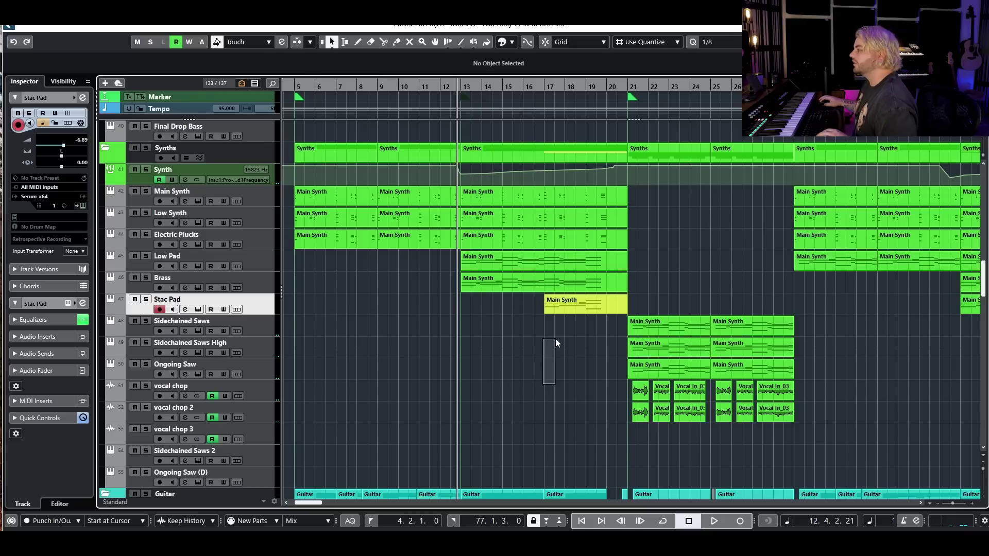
{"action": "scroll", "coordinate": [567, 327], "scroll_direction": "down", "scroll_amount": 3}
{"action": "scroll", "coordinate": [581, 322], "scroll_direction": "up", "scroll_amount": 3}
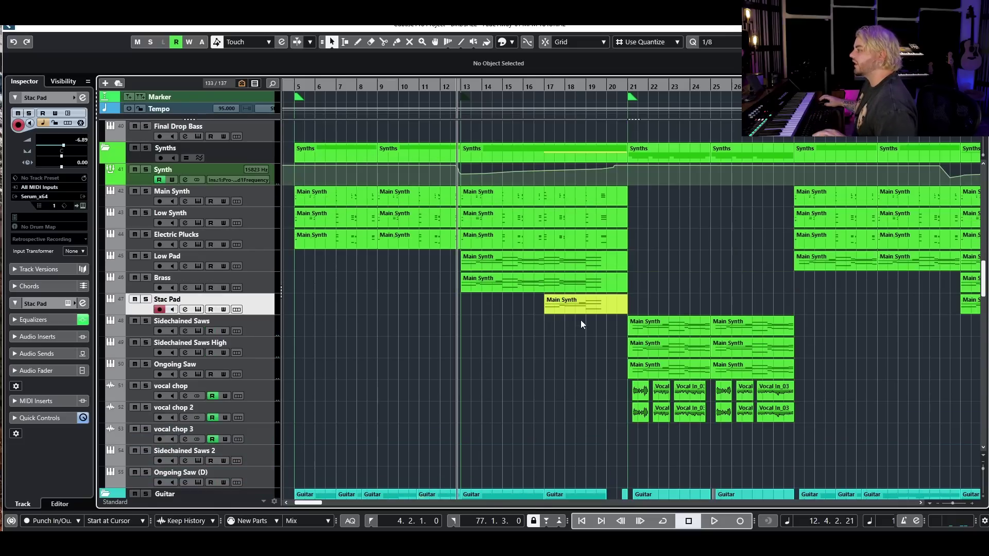
{"action": "scroll", "coordinate": [580, 319], "scroll_direction": "up", "scroll_amount": 3}
{"action": "left_click", "coordinate": [595, 305]}
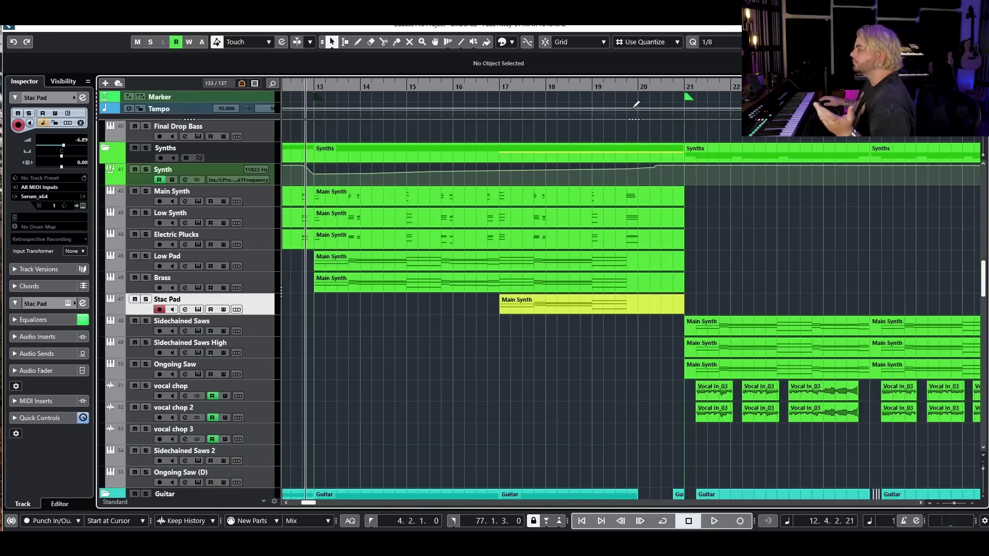
{"action": "scroll", "coordinate": [623, 403], "scroll_direction": "up", "scroll_amount": 7}
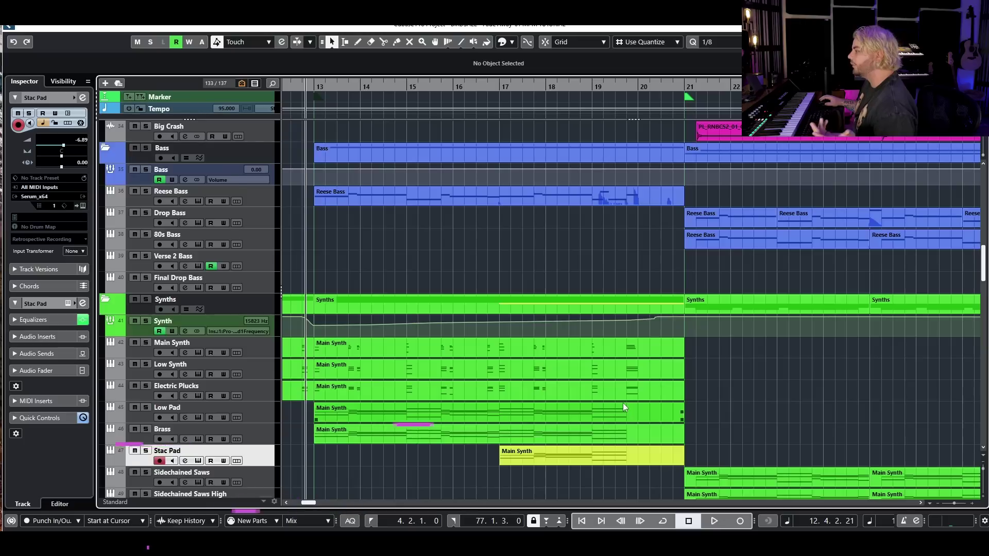
{"action": "scroll", "coordinate": [623, 403], "scroll_direction": "down", "scroll_amount": 7}
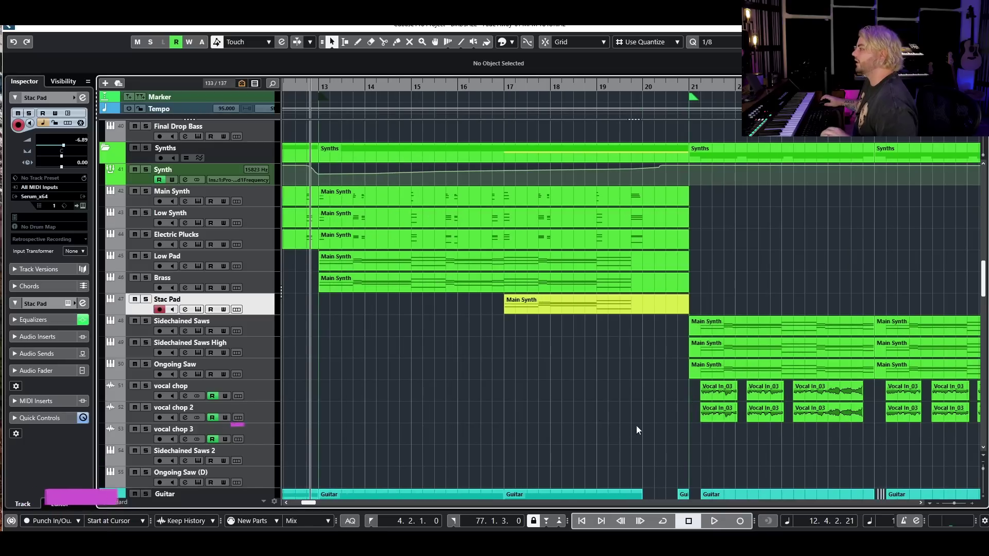
{"action": "scroll", "coordinate": [636, 426], "scroll_direction": "down", "scroll_amount": 3}
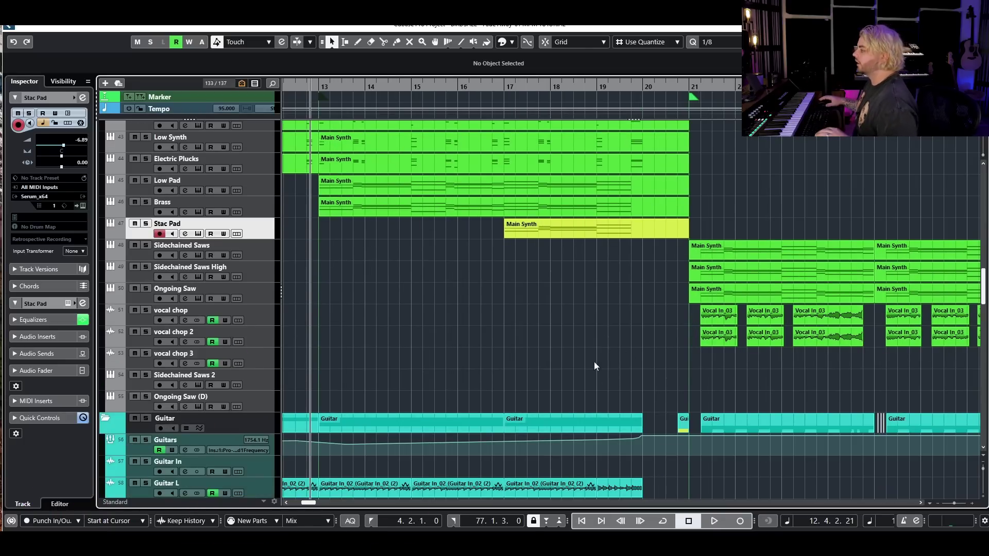
Look through the FX, bass and guitar tracks around bar 21 for another ear-candy clip
{"action": "key", "text": "g"}
{"action": "key", "text": "g"}
{"action": "key", "text": "g"}
{"action": "scroll", "coordinate": [589, 348], "scroll_direction": "up", "scroll_amount": 5}
{"action": "scroll", "coordinate": [589, 348], "scroll_direction": "up", "scroll_amount": 10}
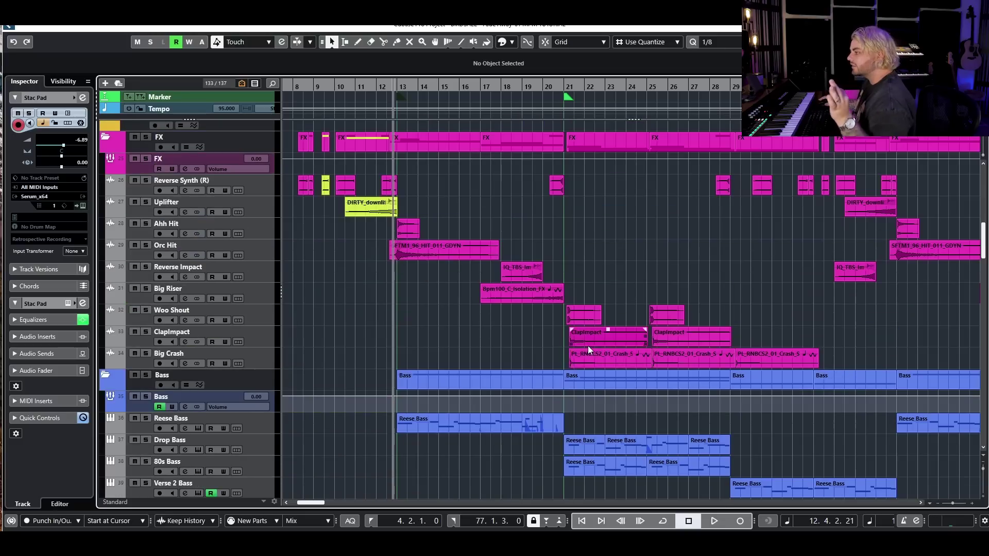
{"action": "scroll", "coordinate": [587, 345], "scroll_direction": "down", "scroll_amount": 7}
{"action": "scroll", "coordinate": [589, 365], "scroll_direction": "down", "scroll_amount": 20}
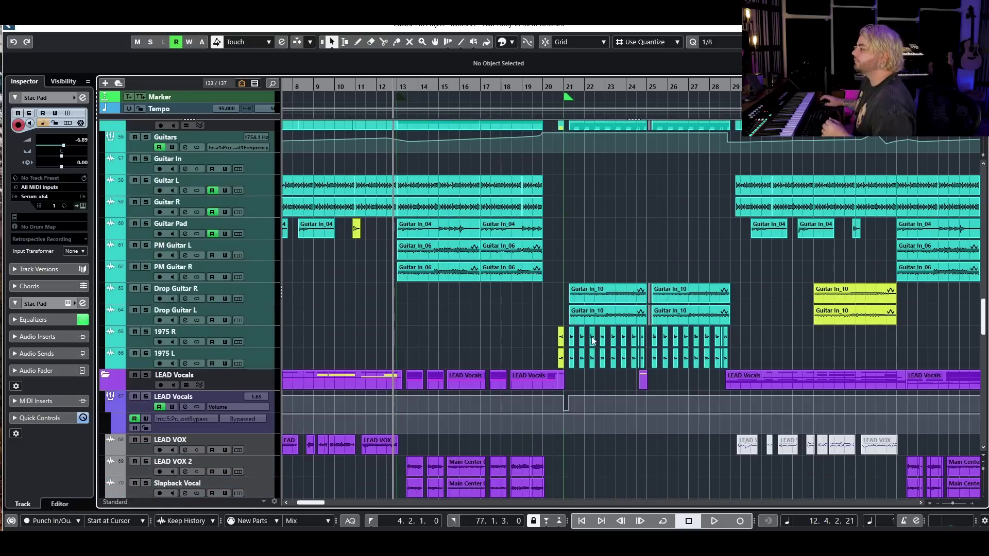
Select the short 1975 R and 1975 L guitar clips just before bar 21 and play the transition from bar 19
{"action": "key", "text": "h"}
{"action": "key", "text": "h"}
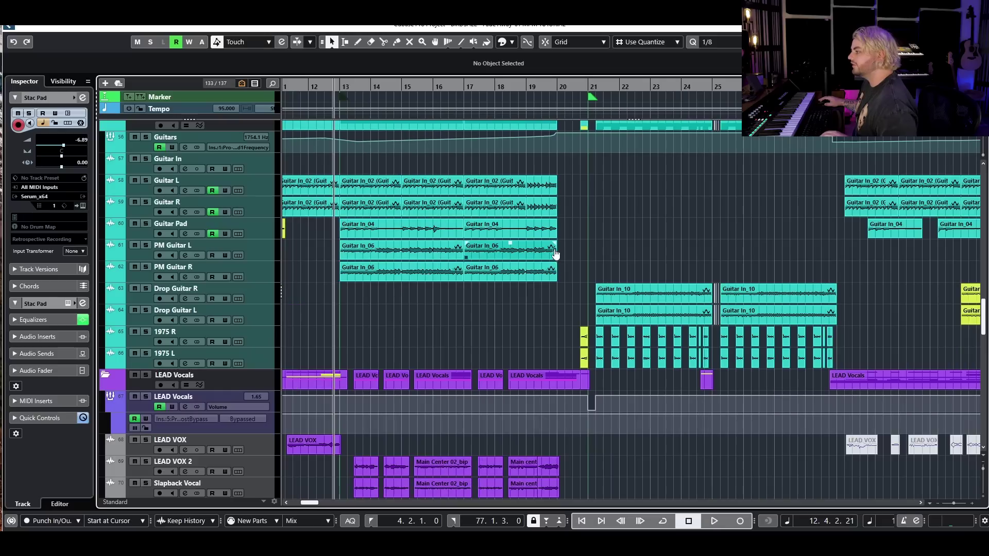
{"action": "left_click", "coordinate": [584, 345]}
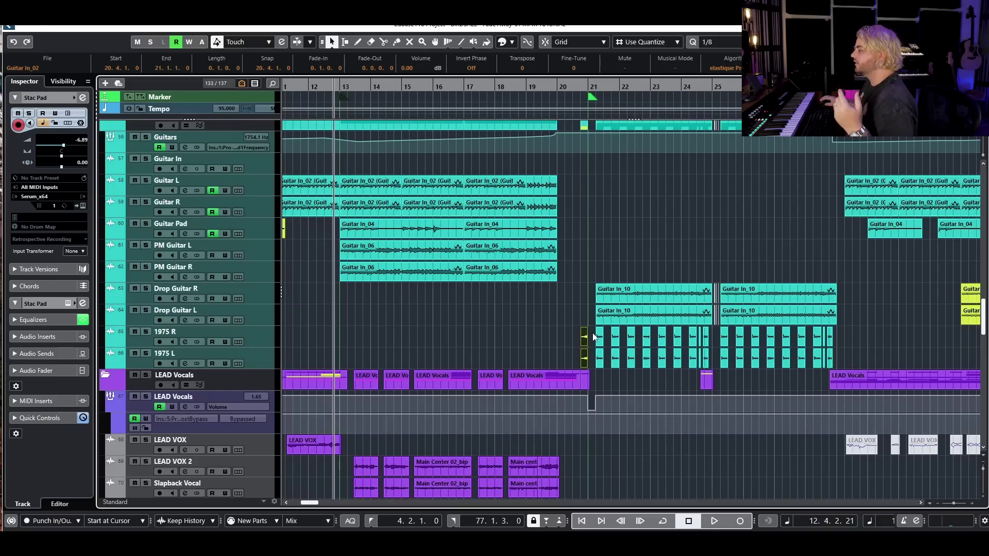
{"action": "left_click", "coordinate": [550, 91]}
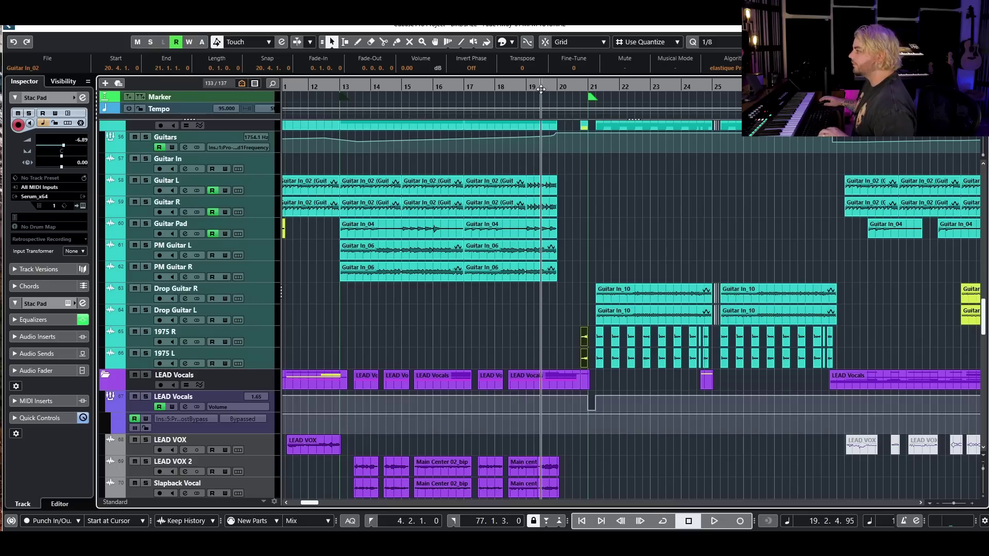
{"action": "key", "text": "h"}
{"action": "key", "text": "h"}
{"action": "key", "text": "h"}
{"action": "key", "text": "h"}
{"action": "key", "text": "h"}
{"action": "key", "text": "space"}
{"action": "key", "text": "g"}
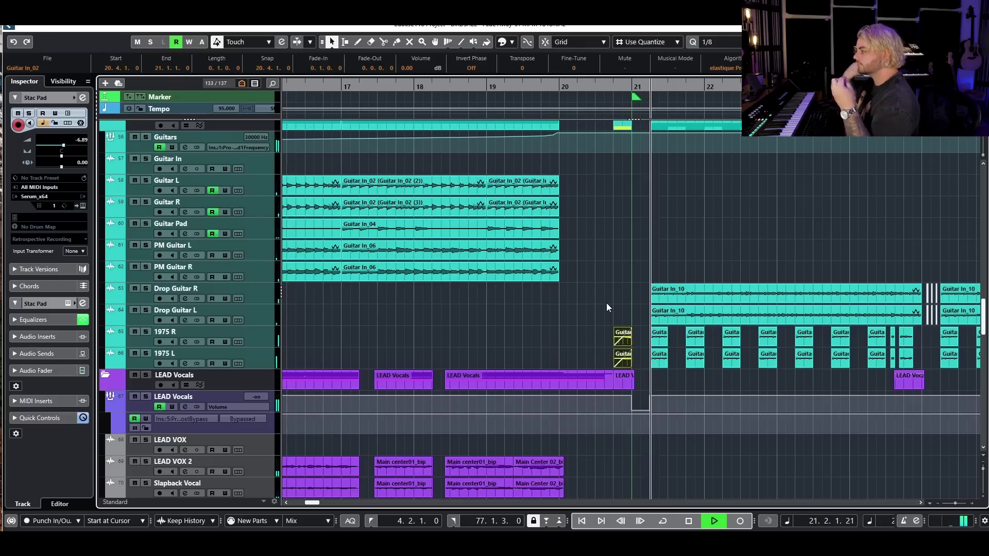
{"action": "key", "text": "space"}
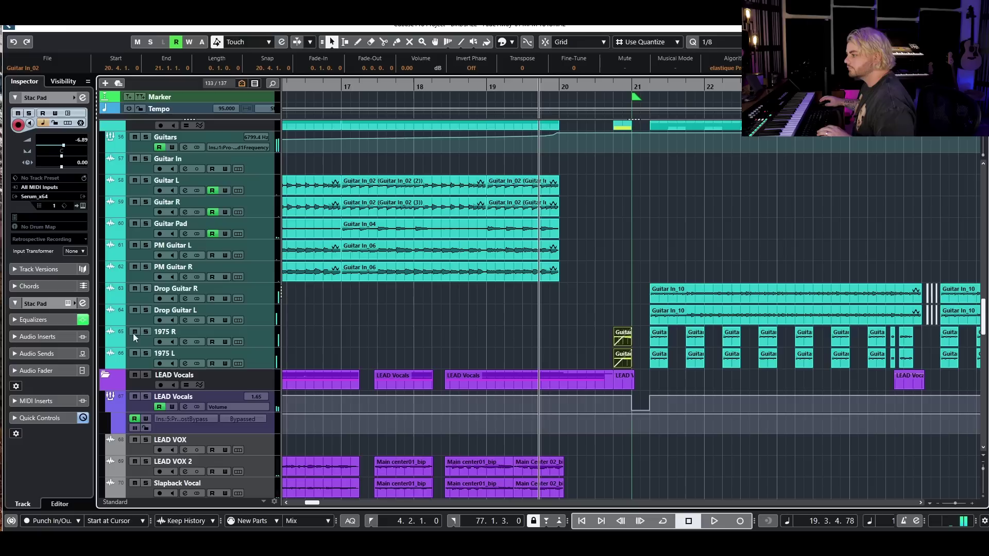
Solo 1975 R and 1975 L, play them from the second half of bar 20, and clear the solo
{"action": "left_click", "coordinate": [146, 332]}
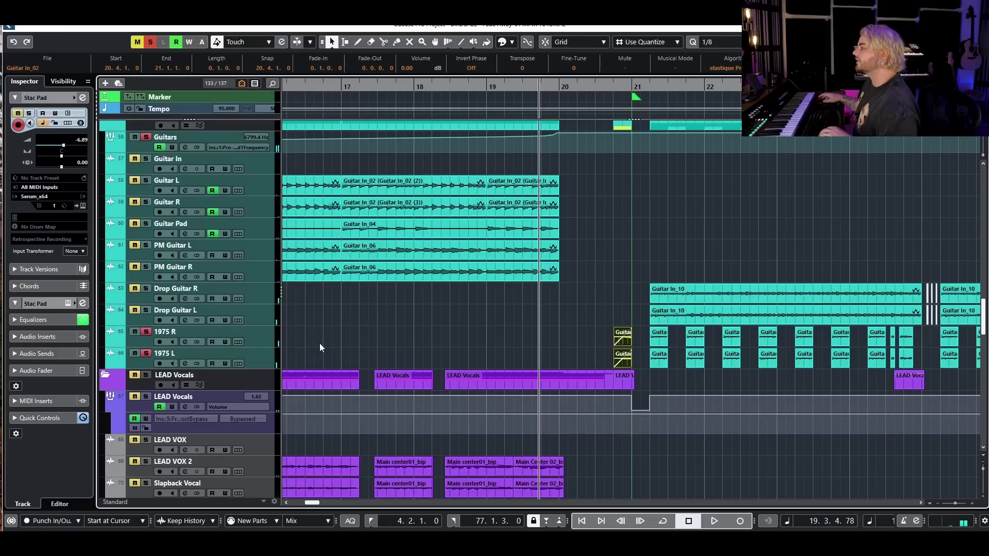
{"action": "left_click", "coordinate": [604, 90]}
{"action": "key", "text": "space"}
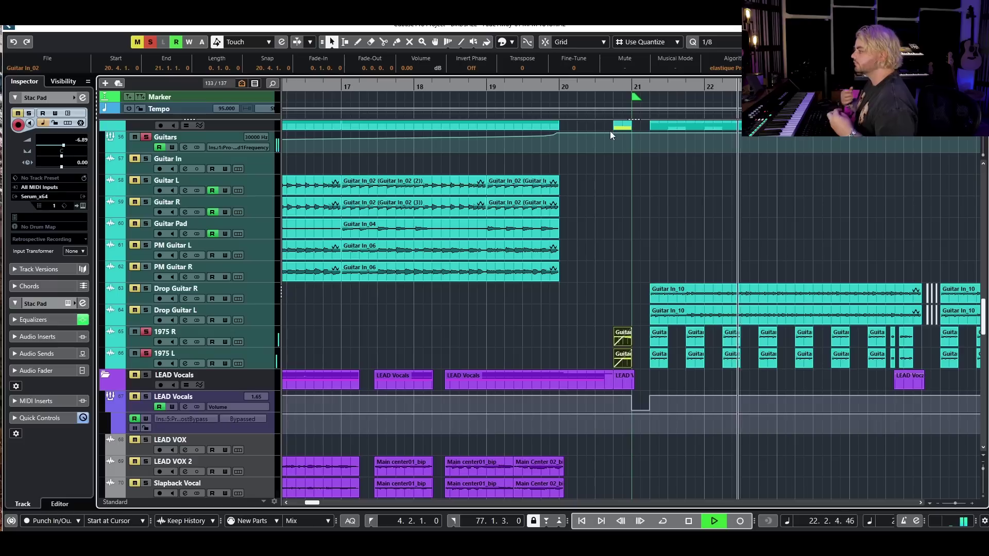
{"action": "key", "text": "space"}
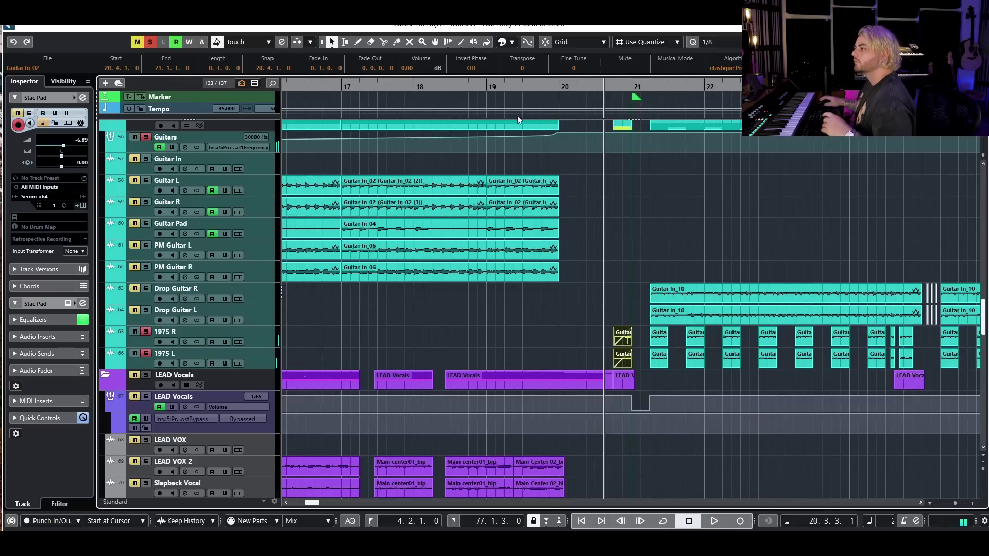
{"action": "left_click", "coordinate": [151, 43]}
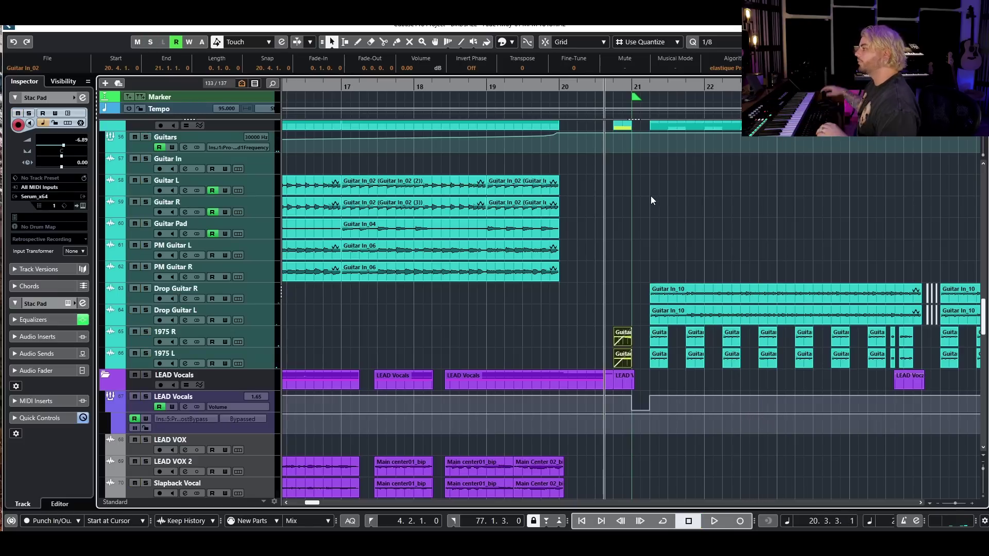
Examine the guitar and synth layers around the bar 21 drop and reselect the short 1975 R and 1975 L clips before it
{"action": "scroll", "coordinate": [651, 196], "scroll_direction": "down", "scroll_amount": 3}
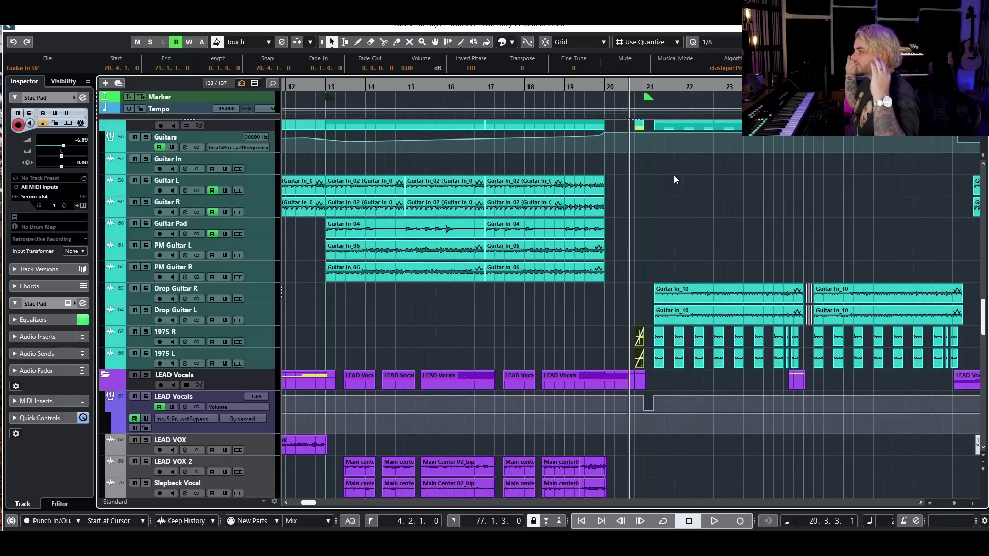
{"action": "scroll", "coordinate": [674, 174], "scroll_direction": "down", "scroll_amount": 3}
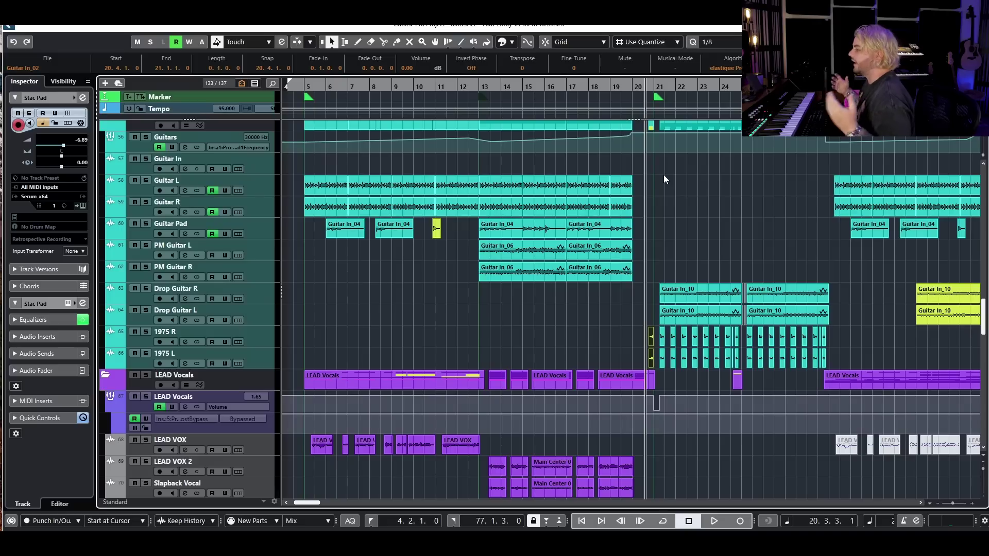
{"action": "scroll", "coordinate": [663, 175], "scroll_direction": "right", "scroll_amount": 5}
{"action": "scroll", "coordinate": [599, 226], "scroll_direction": "up", "scroll_amount": 10}
{"action": "scroll", "coordinate": [592, 306], "scroll_direction": "down", "scroll_amount": 9}
{"action": "scroll", "coordinate": [543, 306], "scroll_direction": "up", "scroll_amount": 7}
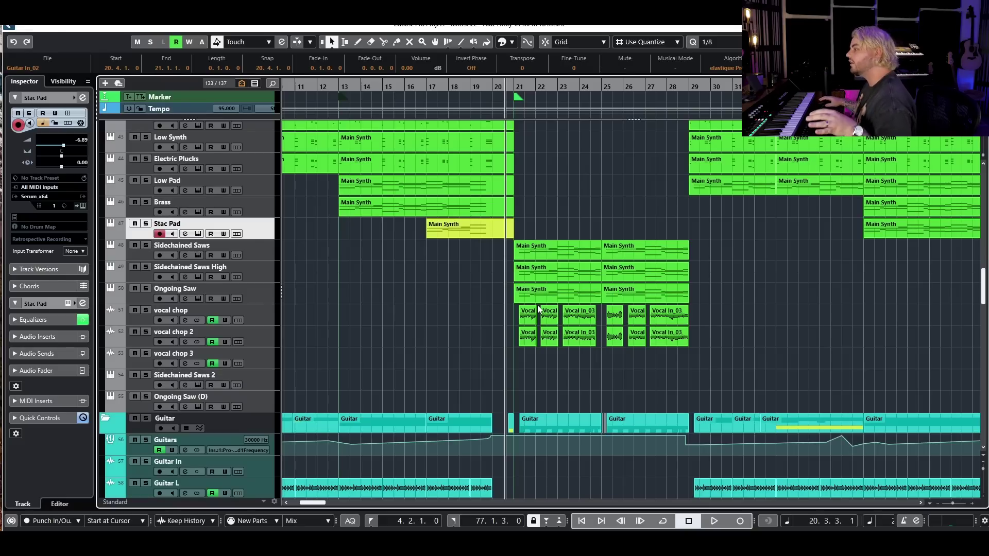
{"action": "scroll", "coordinate": [445, 326], "scroll_direction": "down", "scroll_amount": 6}
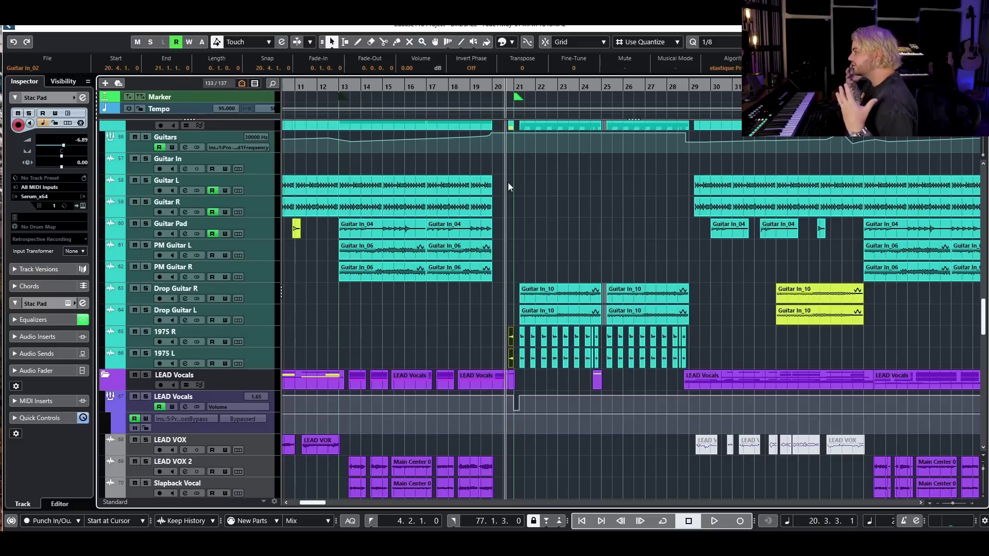
{"action": "left_click_drag", "start_coordinate": [468, 335], "coordinate": [517, 352]}
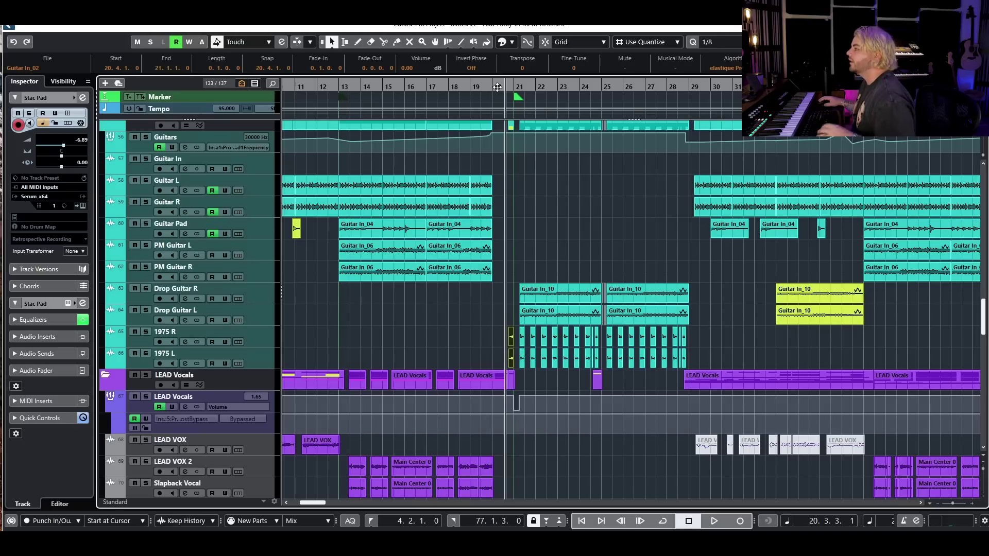
Play the transition into the bar 21 drop from the start of bar 19, then stop playback
{"action": "left_click", "coordinate": [481, 89]}
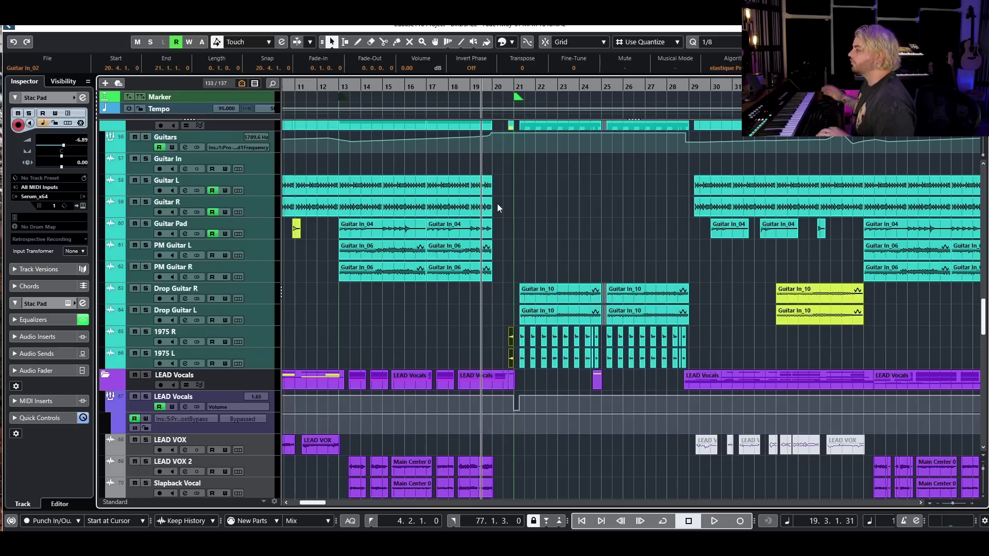
{"action": "key", "text": "space"}
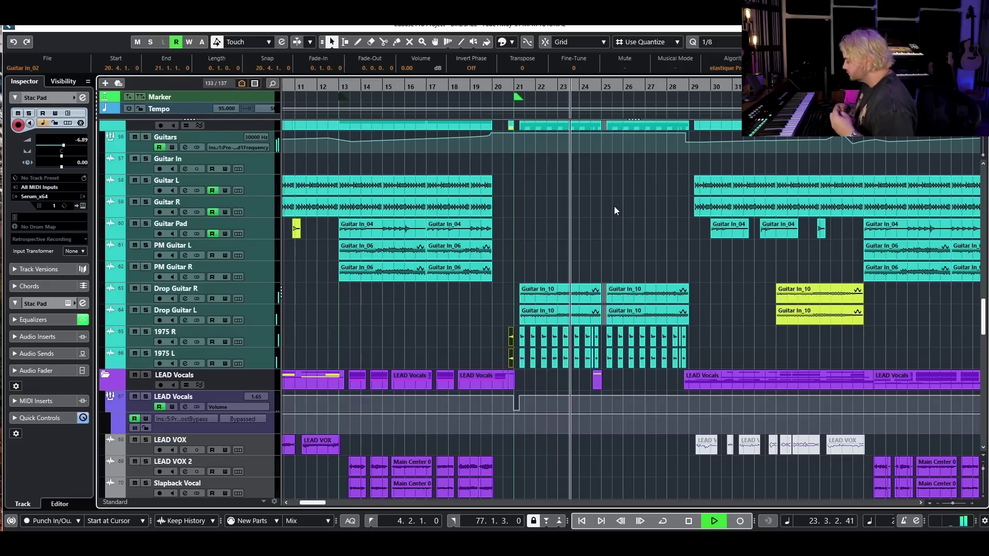
{"action": "key", "text": "space"}
Look through the vocal, synth and drum tracks and select the Big Tom Fill clip at bar 25
{"action": "scroll", "coordinate": [603, 207], "scroll_direction": "down", "scroll_amount": 10}
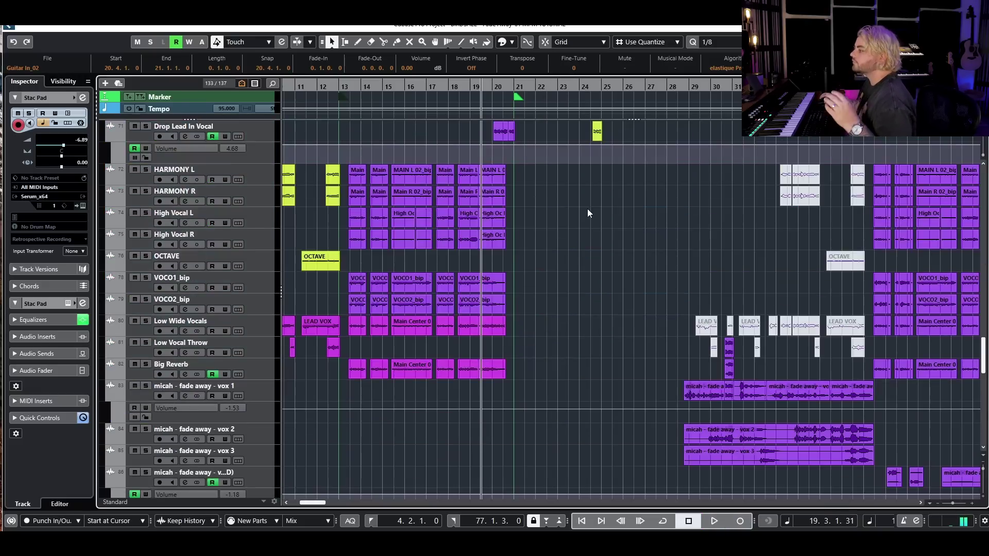
{"action": "scroll", "coordinate": [567, 213], "scroll_direction": "up", "scroll_amount": 6}
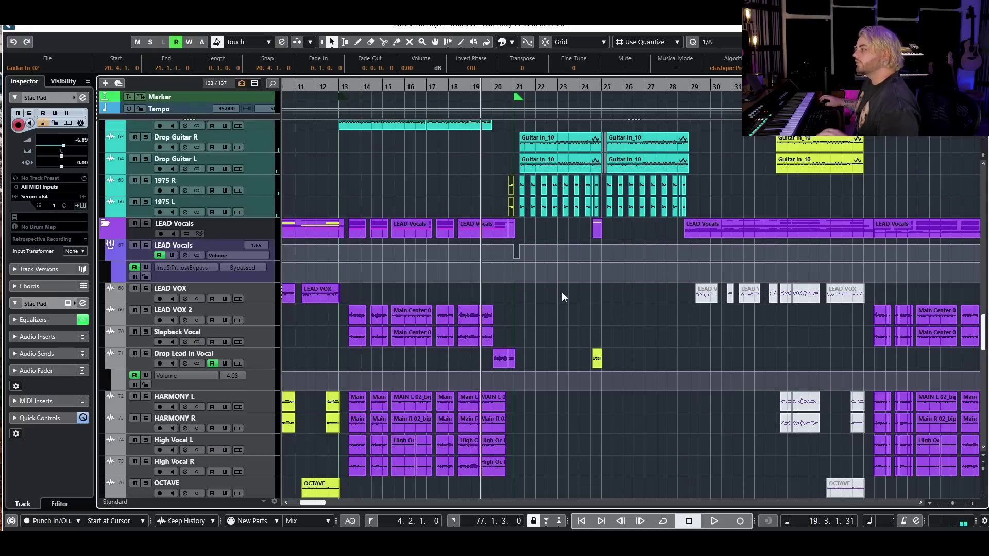
{"action": "scroll", "coordinate": [561, 293], "scroll_direction": "up", "scroll_amount": 5}
{"action": "scroll", "coordinate": [556, 280], "scroll_direction": "up", "scroll_amount": 5}
{"action": "scroll", "coordinate": [566, 275], "scroll_direction": "up", "scroll_amount": 12}
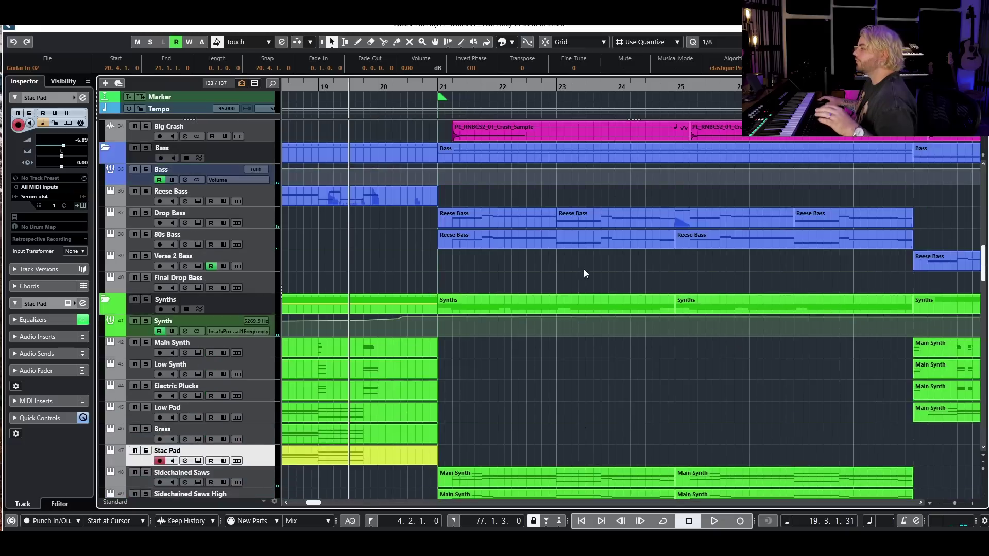
{"action": "scroll", "coordinate": [557, 278], "scroll_direction": "up", "scroll_amount": 5}
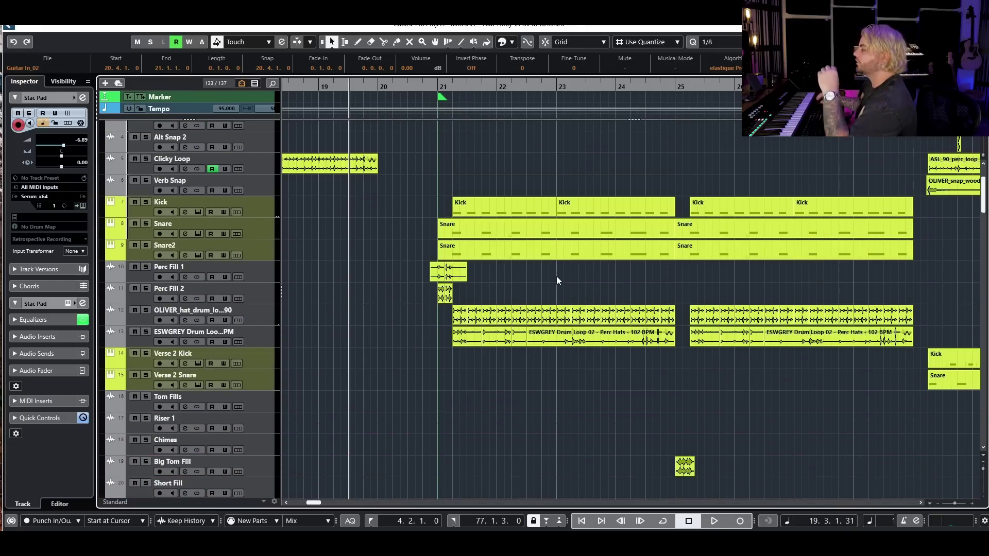
{"action": "scroll", "coordinate": [660, 298], "scroll_direction": "down", "scroll_amount": 3}
{"action": "left_click", "coordinate": [685, 315]}
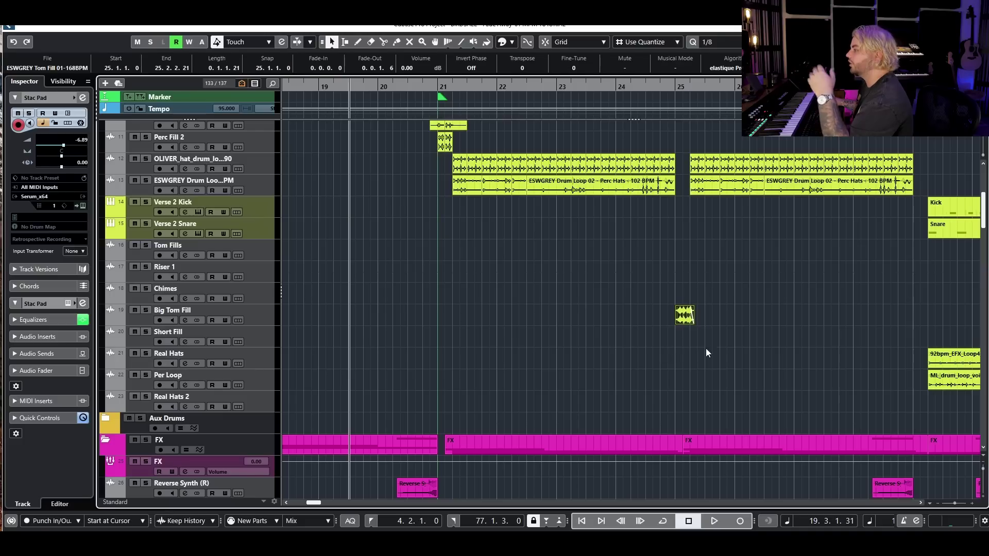
Select the short Drop Lead In Vocal clip just before bar 25
{"action": "scroll", "coordinate": [638, 264], "scroll_direction": "down", "scroll_amount": 12}
{"action": "scroll", "coordinate": [663, 273], "scroll_direction": "down", "scroll_amount": 9}
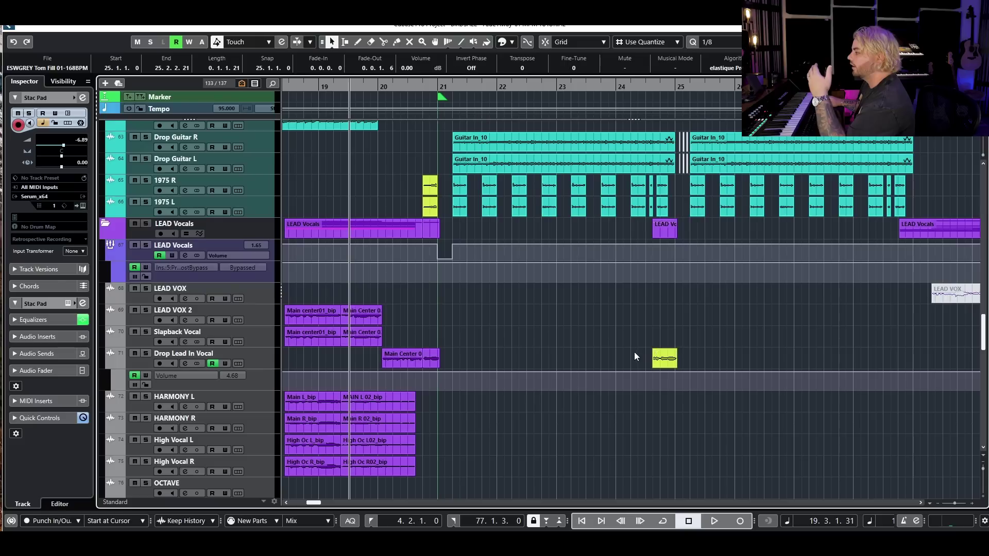
{"action": "left_click", "coordinate": [663, 359]}
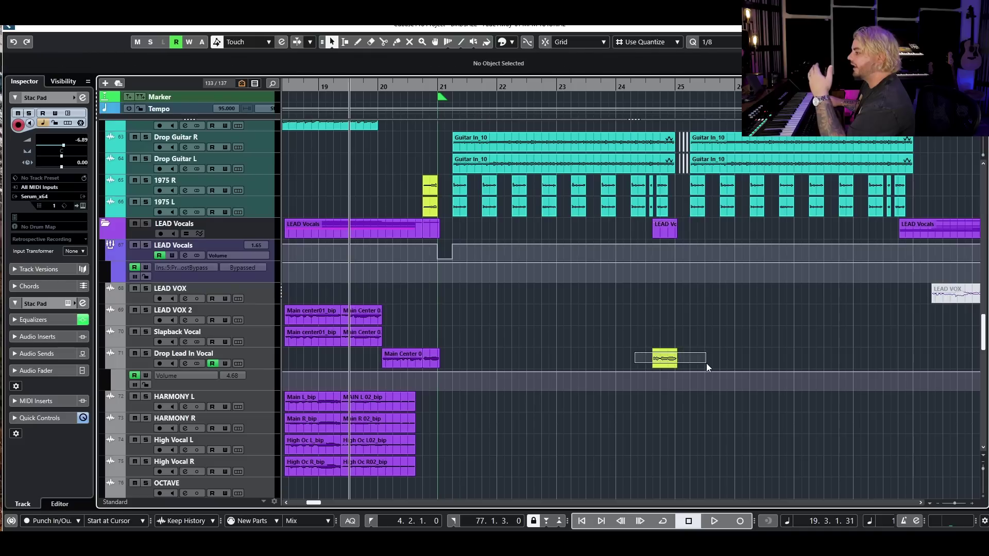
Play the FX and bass layers from the end of bar 19 through the drop past bar 26
{"action": "scroll", "coordinate": [699, 332], "scroll_direction": "up", "scroll_amount": 3}
{"action": "scroll", "coordinate": [699, 326], "scroll_direction": "up", "scroll_amount": 12}
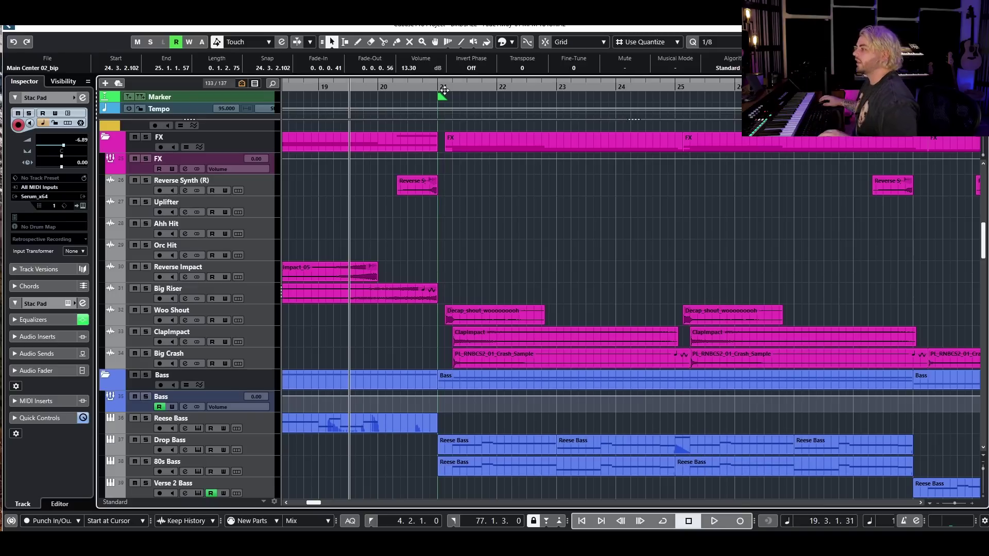
{"action": "left_click", "coordinate": [375, 91]}
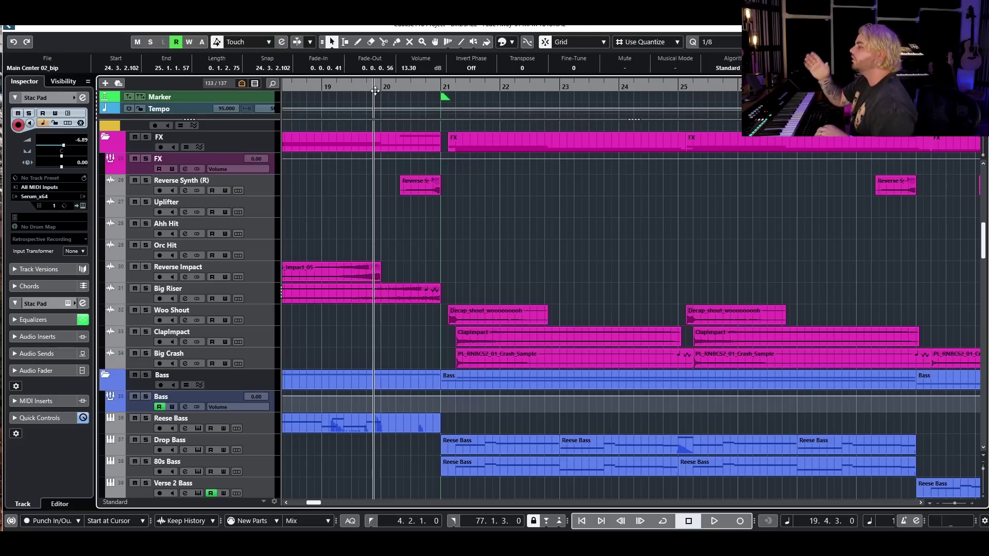
{"action": "key", "text": "space"}
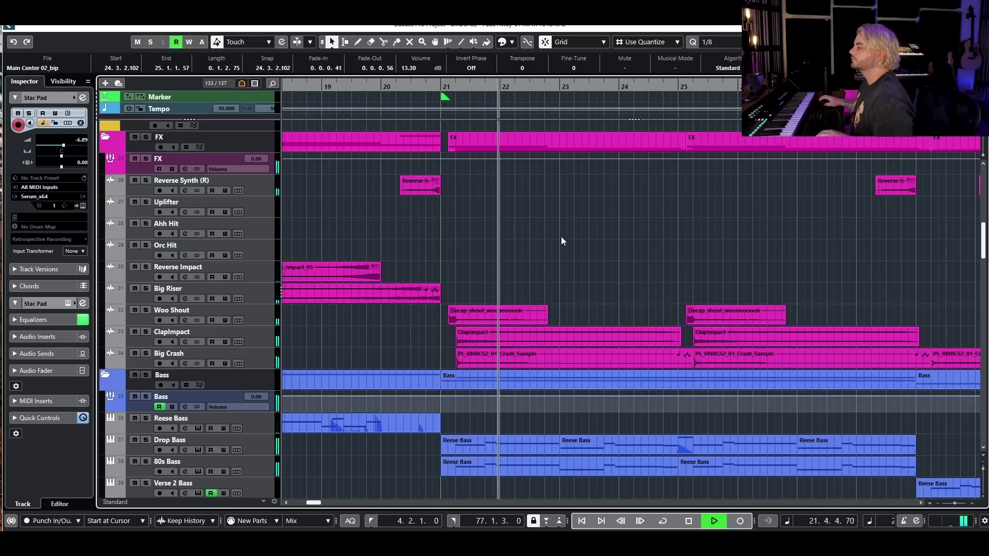
{"action": "key", "text": "g"}
{"action": "key", "text": "g"}
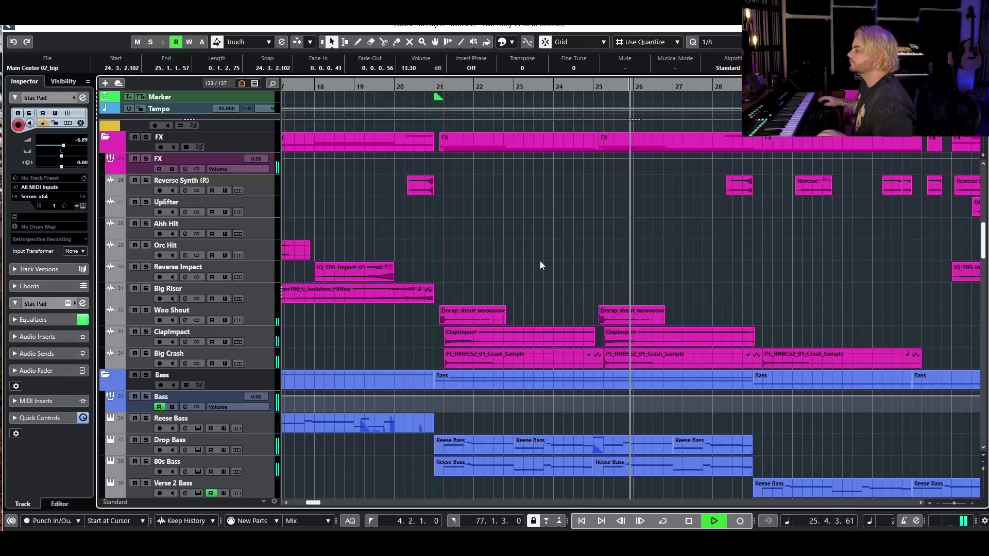
{"action": "key", "text": "g"}
{"action": "key", "text": "g"}
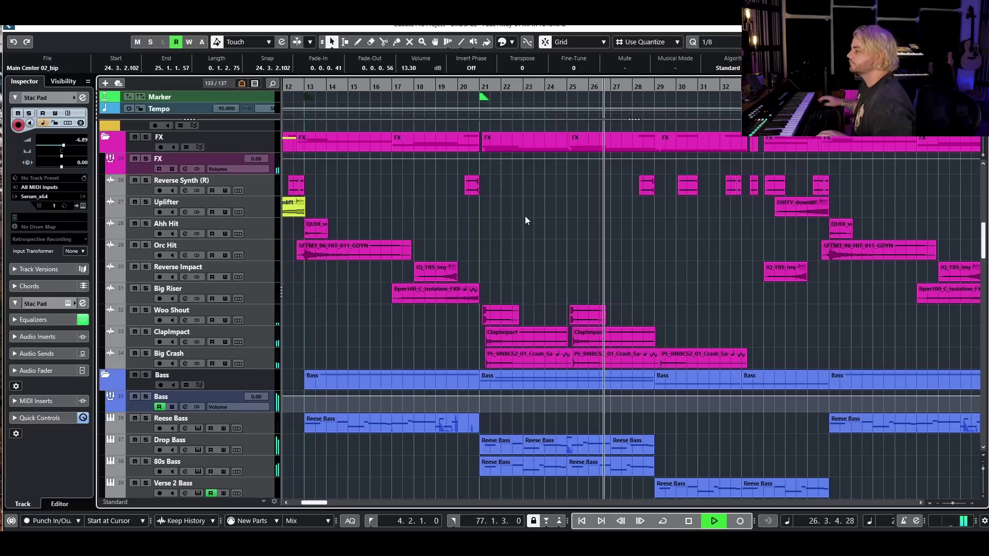
{"action": "scroll", "coordinate": [524, 215], "scroll_direction": "left", "scroll_amount": 3}
{"action": "key", "text": "space"}
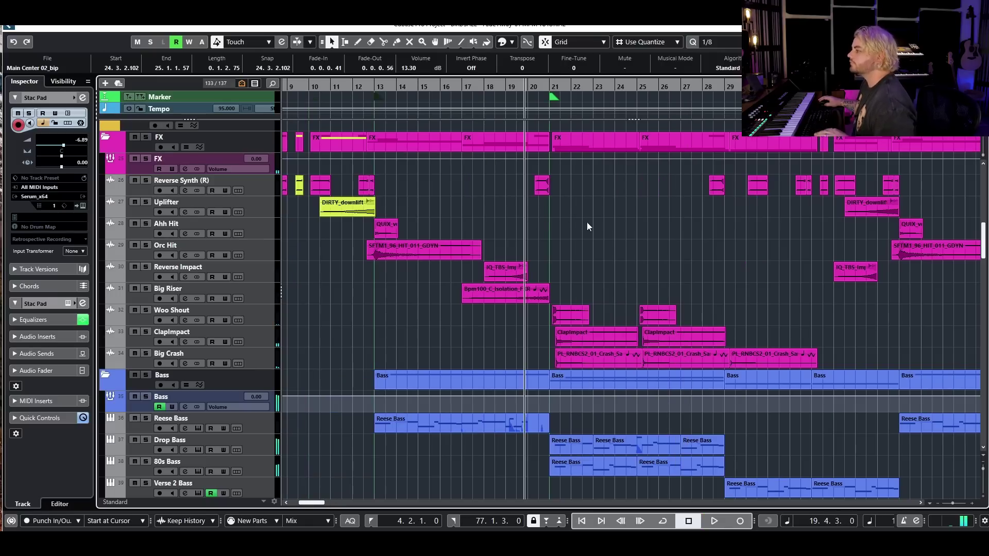
Set the quantize value to 1/2
{"action": "key", "text": "g"}
{"action": "key", "text": "g"}
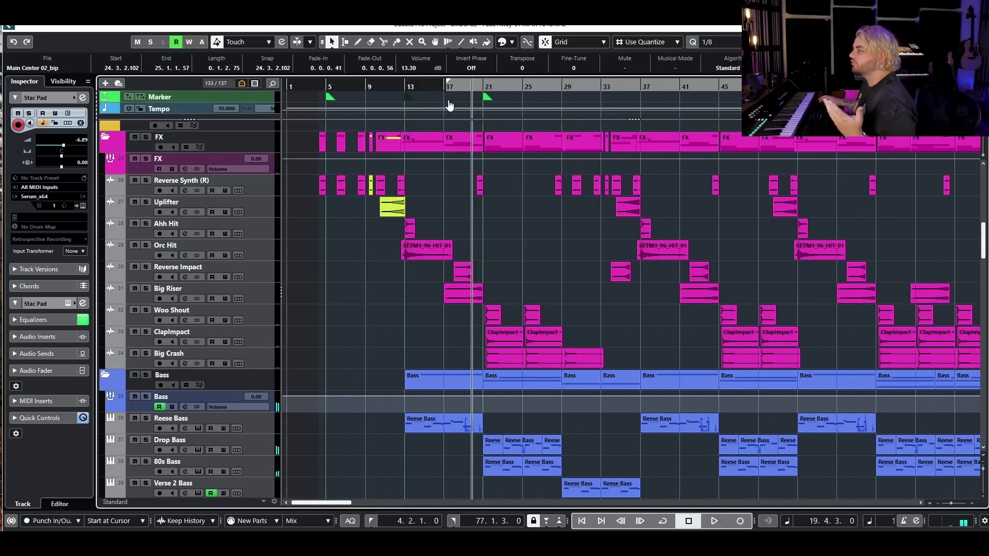
{"action": "key", "text": "h"}
{"action": "key", "text": "h"}
{"action": "left_click", "coordinate": [718, 41]}
{"action": "left_click", "coordinate": [721, 67]}
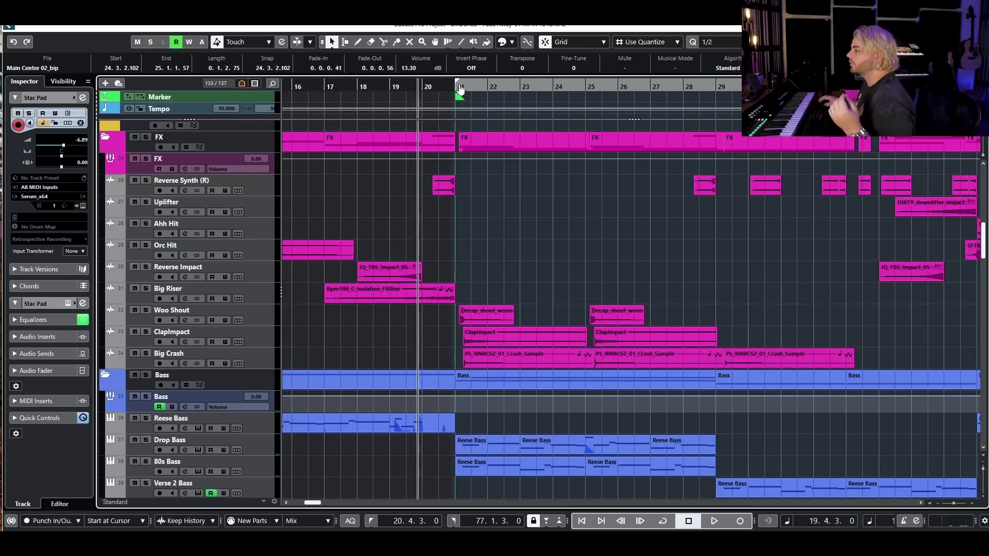
Set the locator range from bar 21 to bar 25 and turn on cycle playback
{"action": "key", "text": "g"}
{"action": "key", "text": "g"}
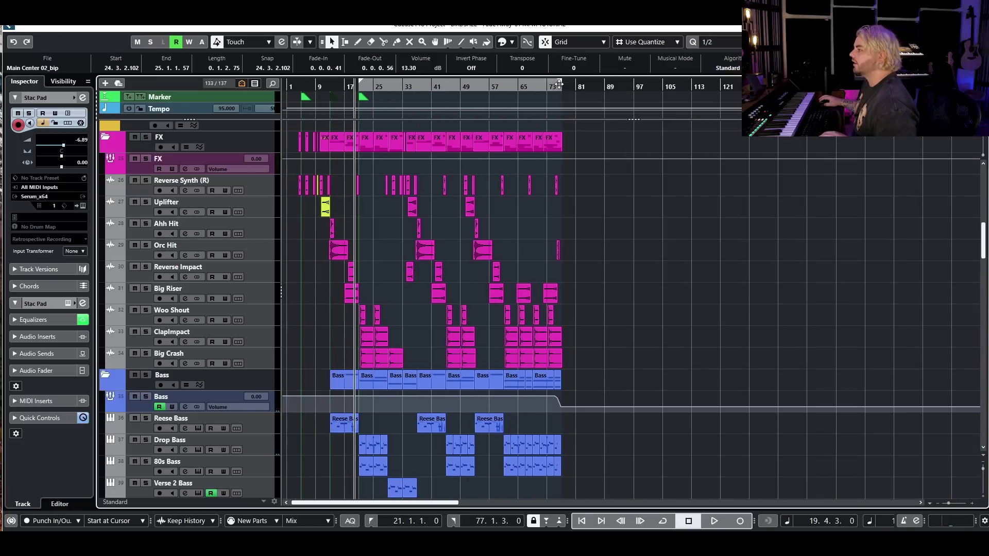
{"action": "key", "text": "h"}
{"action": "key", "text": "h"}
{"action": "key", "text": "h"}
{"action": "key", "text": "h"}
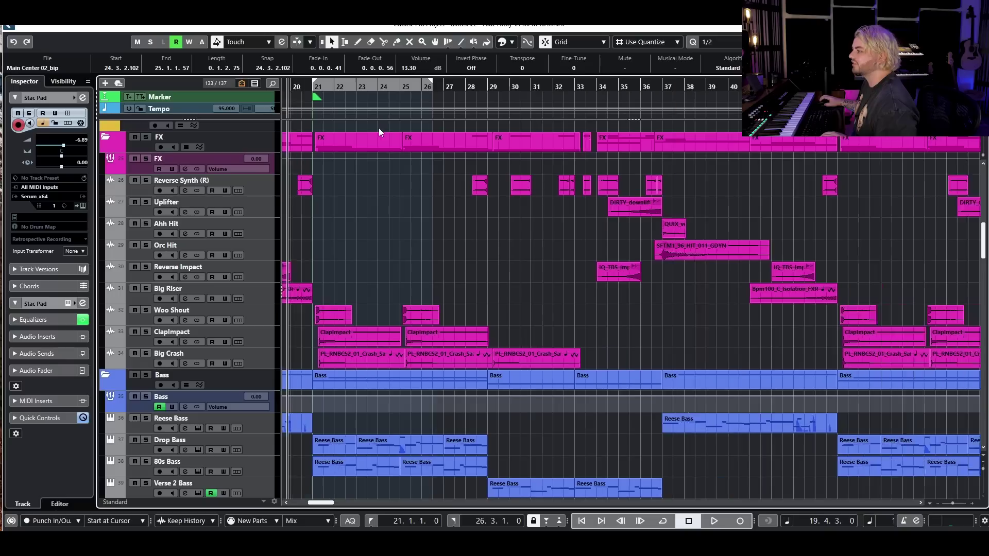
{"action": "left_click_drag", "start_coordinate": [720, 87], "coordinate": [631, 82]}
{"action": "left_click", "coordinate": [422, 91]}
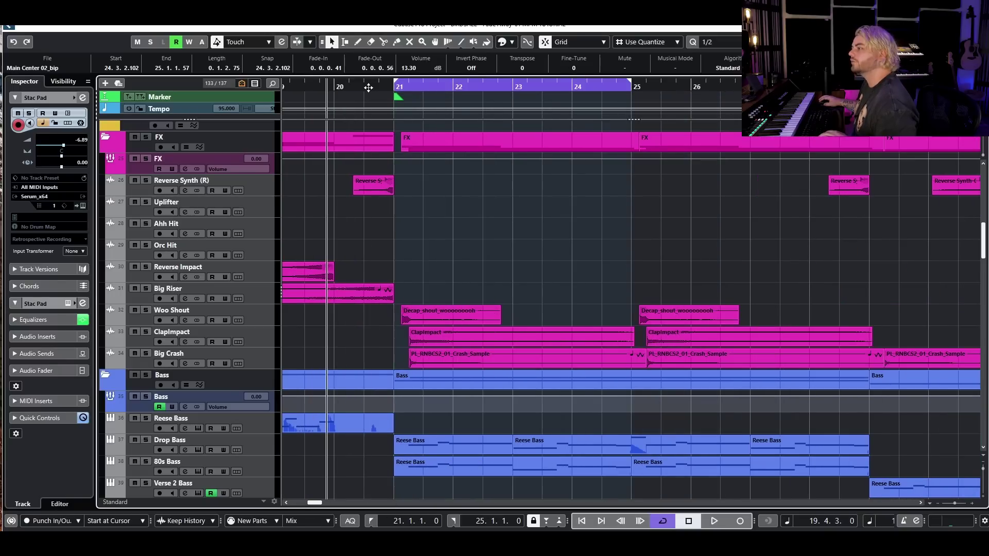
Play the cycled drop section starting from bar 20, stop it, and turn cycle playback off
{"action": "key", "text": "h"}
{"action": "key", "text": "space"}
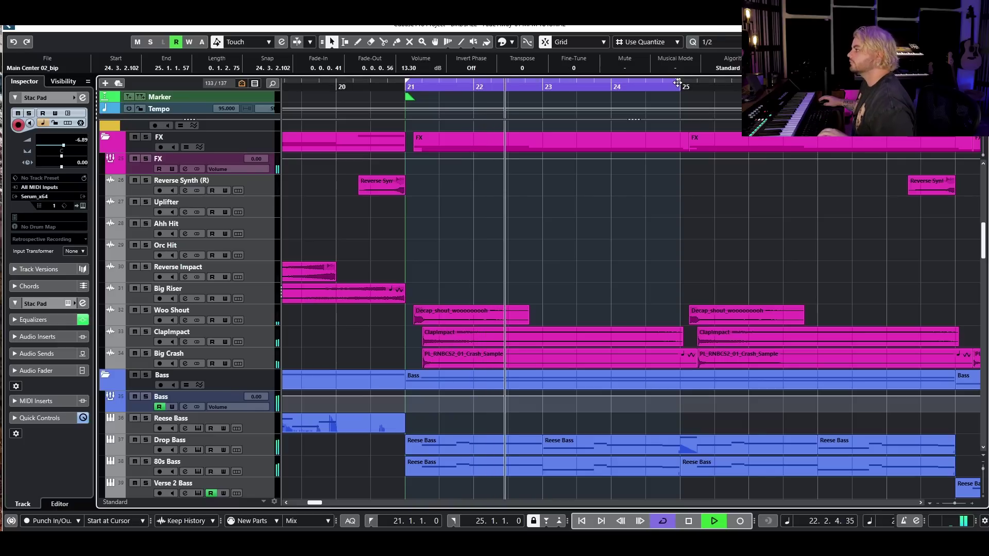
{"action": "key", "text": "space"}
{"action": "left_click", "coordinate": [630, 83]}
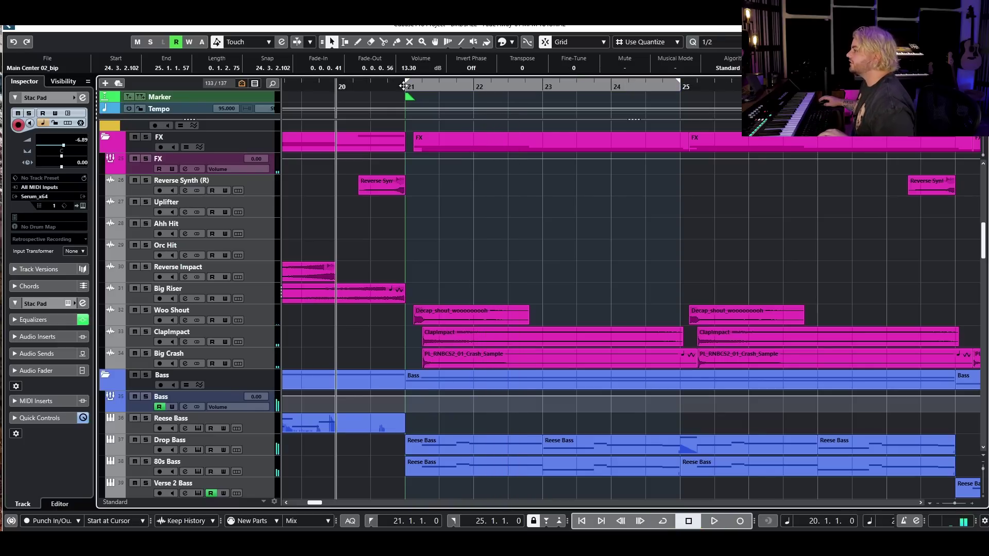
Play the drop from bar 21 past bar 26 without cycling and bring the Drop Bass track into view
{"action": "left_click", "coordinate": [393, 84]}
{"action": "scroll", "coordinate": [726, 232], "scroll_direction": "down", "scroll_amount": 15}
{"action": "scroll", "coordinate": [728, 272], "scroll_direction": "down", "scroll_amount": 2}
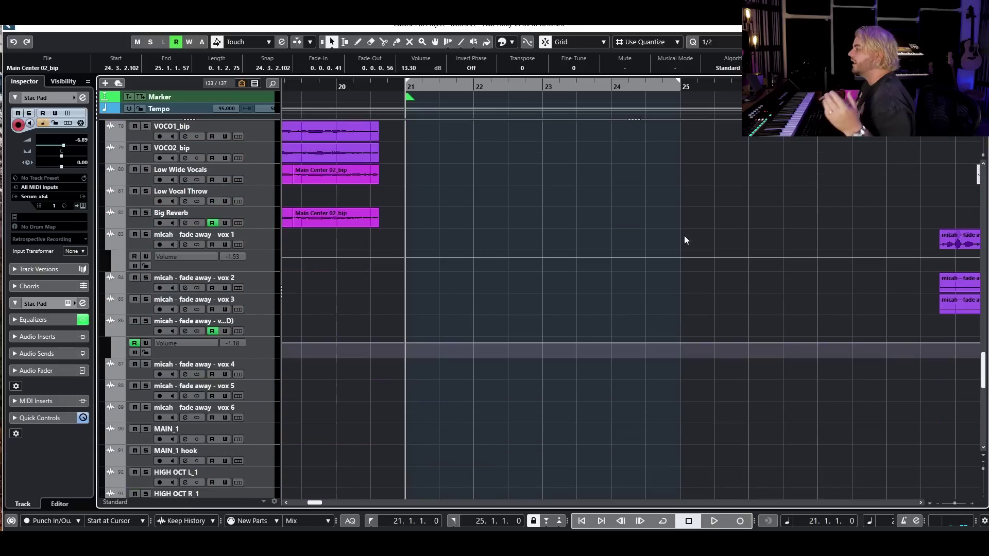
{"action": "scroll", "coordinate": [685, 236], "scroll_direction": "up", "scroll_amount": 14}
{"action": "scroll", "coordinate": [705, 254], "scroll_direction": "up", "scroll_amount": 3}
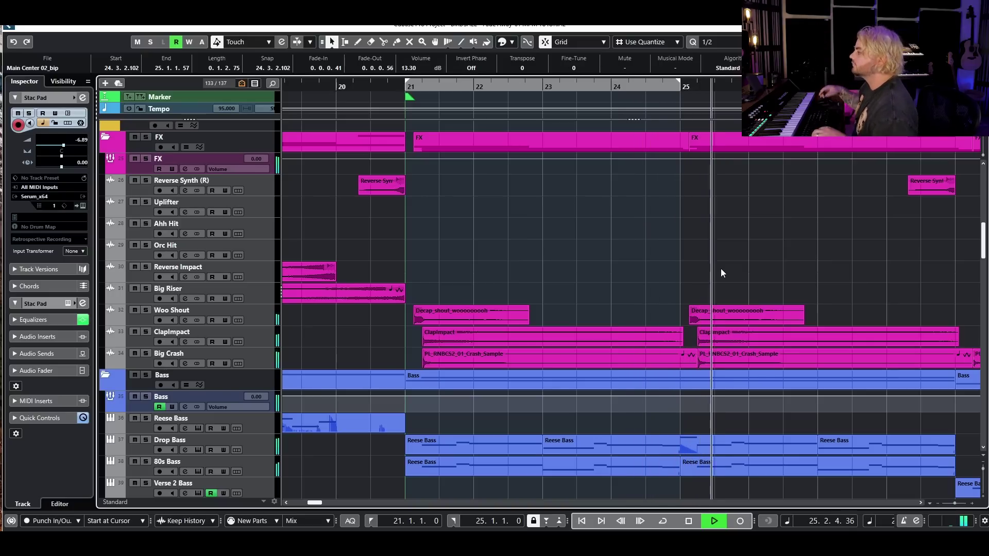
{"action": "scroll", "coordinate": [709, 341], "scroll_direction": "down", "scroll_amount": 4}
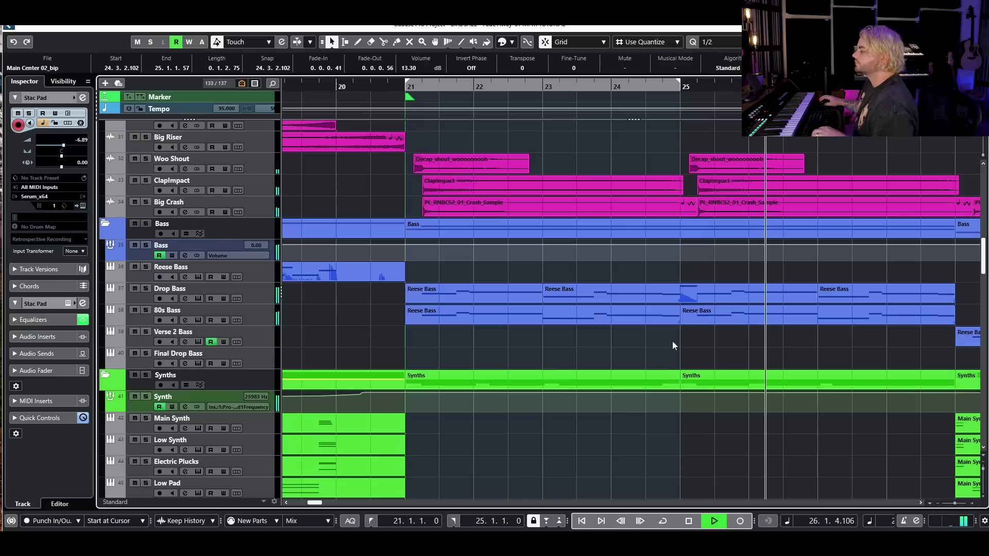
{"action": "key", "text": "space"}
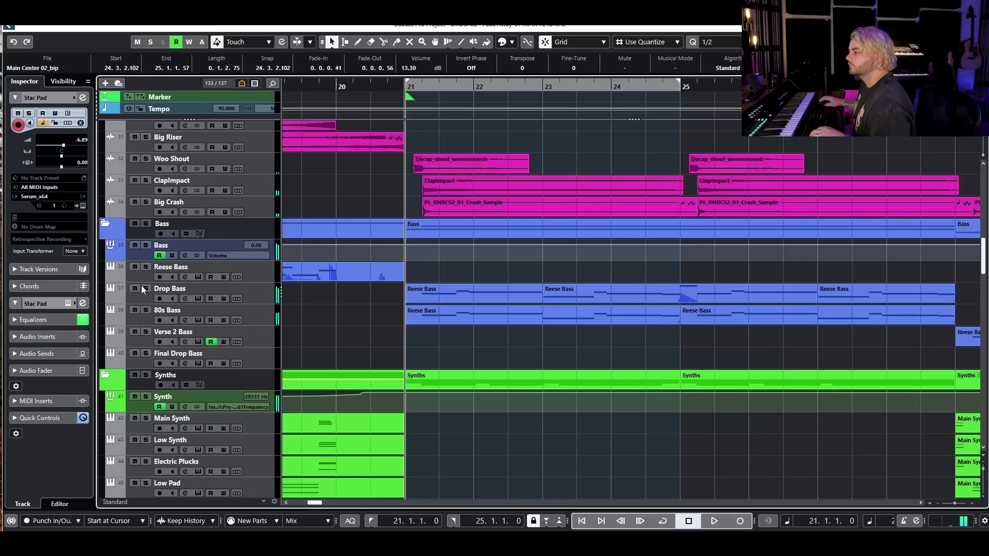
Solo the Drop Bass track and play its fill around bar 25 from the second half of bar 24
{"action": "left_click", "coordinate": [146, 289]}
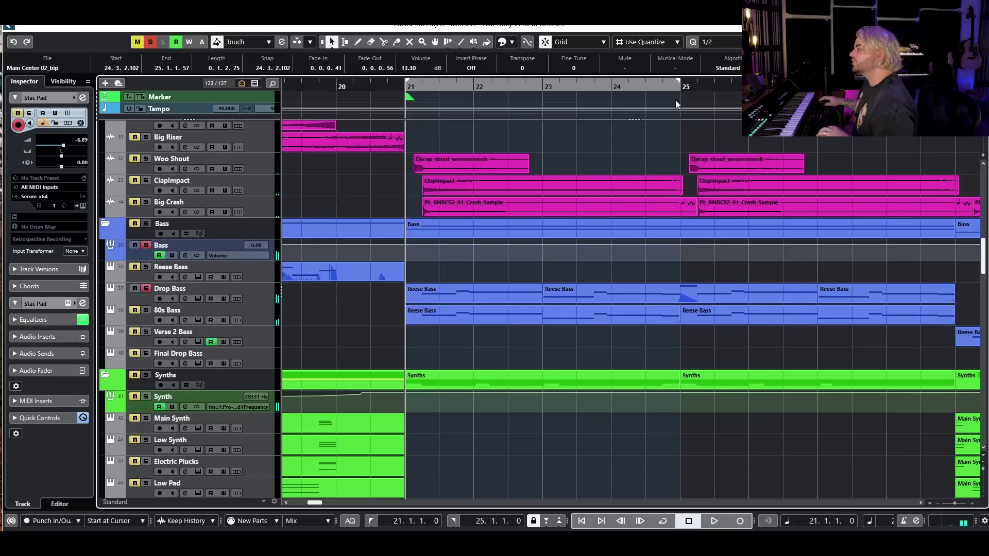
{"action": "left_click_drag", "start_coordinate": [664, 86], "coordinate": [648, 83]}
{"action": "key", "text": "space"}
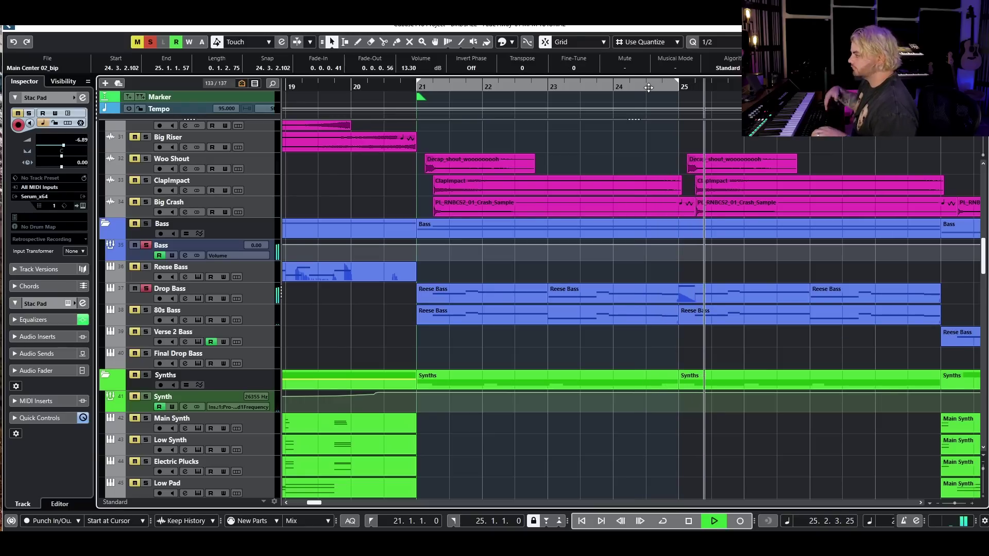
{"action": "key", "text": "g"}
{"action": "key", "text": "space"}
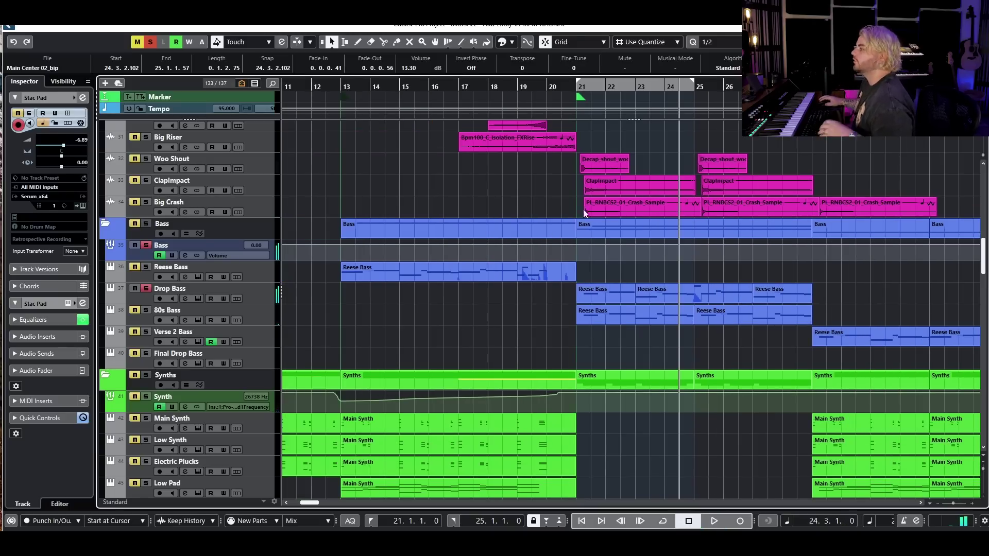
Change the locator range to run from bar 1 to bar 5
{"action": "scroll", "coordinate": [578, 77], "scroll_direction": "down", "scroll_amount": 1}
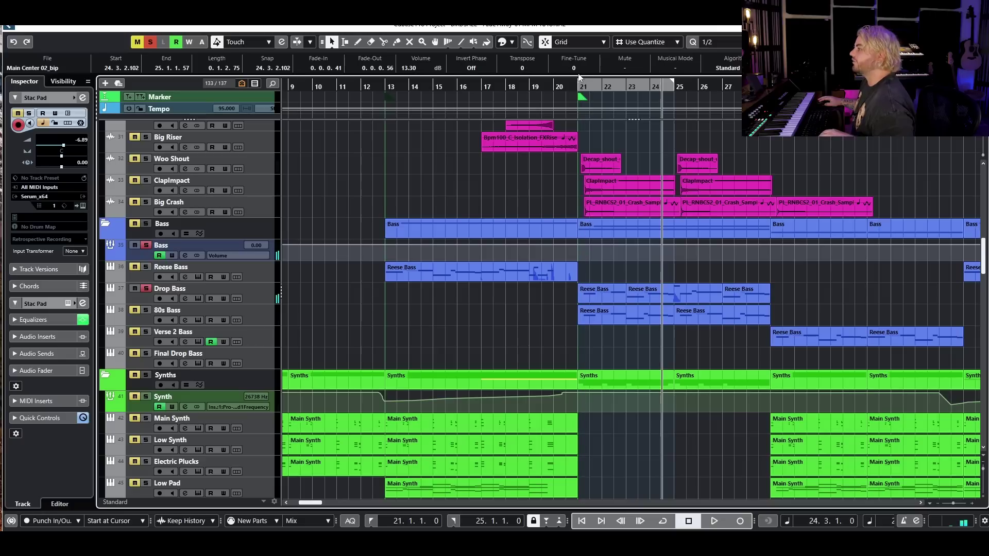
{"action": "left_click_drag", "start_coordinate": [583, 86], "coordinate": [283, 86]}
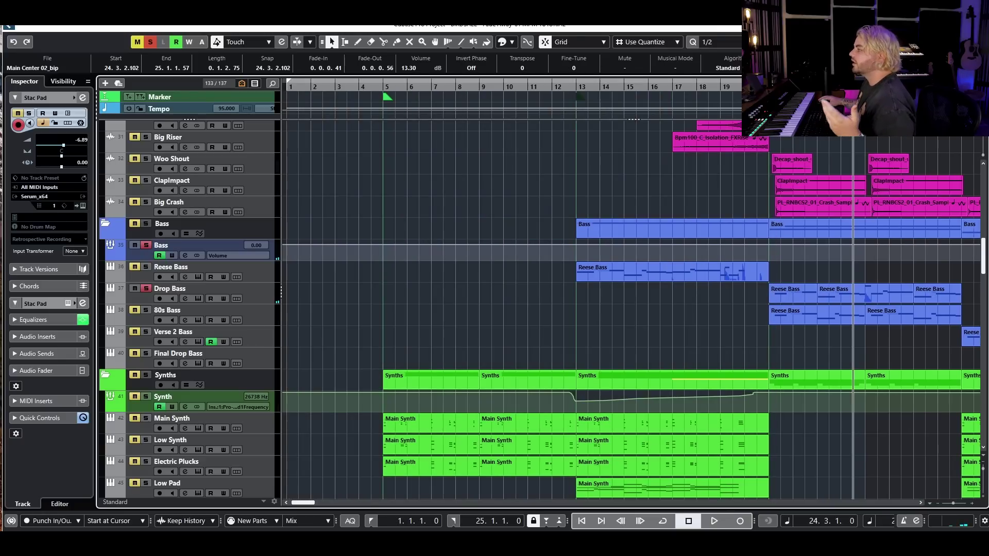
{"action": "left_click", "coordinate": [552, 181]}
Examine the drum, percussion, FX and bass tracks from the drop at bar 21 into the second verse around bars 29 to 36
{"action": "scroll", "coordinate": [586, 155], "scroll_direction": "down", "scroll_amount": 2}
{"action": "scroll", "coordinate": [570, 241], "scroll_direction": "right", "scroll_amount": 3}
{"action": "scroll", "coordinate": [555, 235], "scroll_direction": "up", "scroll_amount": 8}
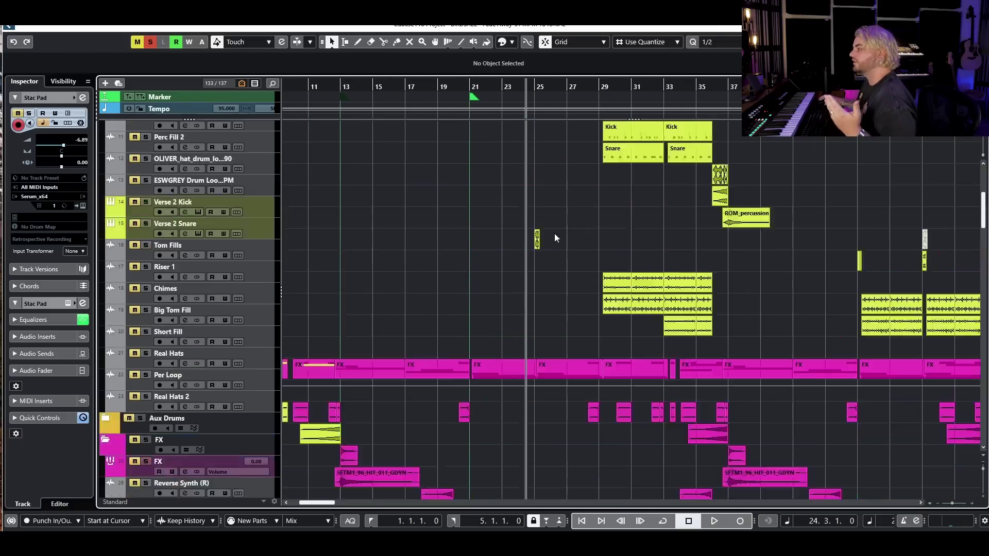
{"action": "scroll", "coordinate": [556, 233], "scroll_direction": "down", "scroll_amount": 3}
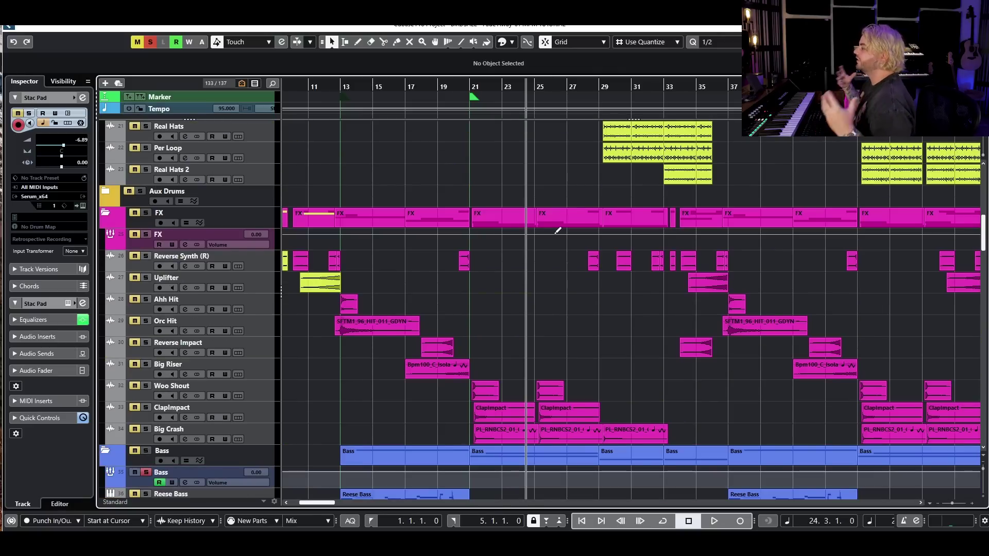
{"action": "scroll", "coordinate": [675, 264], "scroll_direction": "up", "scroll_amount": 10}
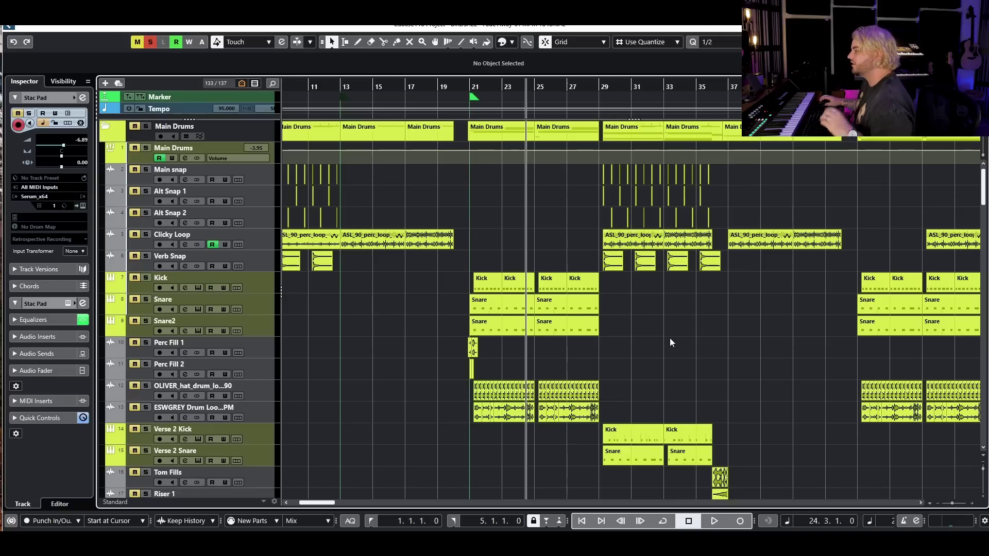
{"action": "scroll", "coordinate": [662, 338], "scroll_direction": "up", "scroll_amount": 4}
{"action": "scroll", "coordinate": [655, 333], "scroll_direction": "down", "scroll_amount": 8}
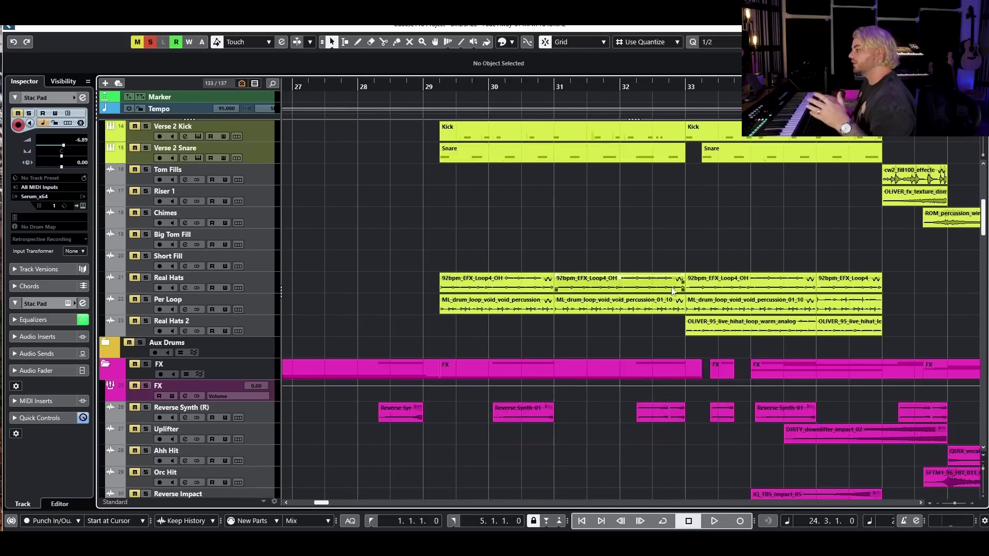
{"action": "scroll", "coordinate": [673, 291], "scroll_direction": "down", "scroll_amount": 3}
{"action": "scroll", "coordinate": [657, 288], "scroll_direction": "right", "scroll_amount": 2}
{"action": "scroll", "coordinate": [481, 189], "scroll_direction": "down", "scroll_amount": 2}
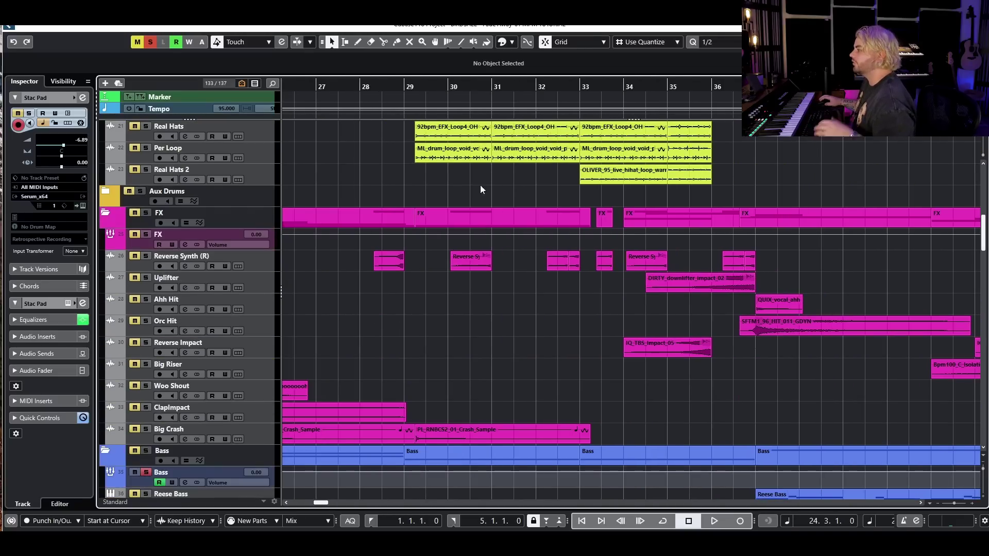
Clear all track solos and start playing the lead-in to the second verse from the third beat of bar 28
{"action": "left_click", "coordinate": [392, 89]}
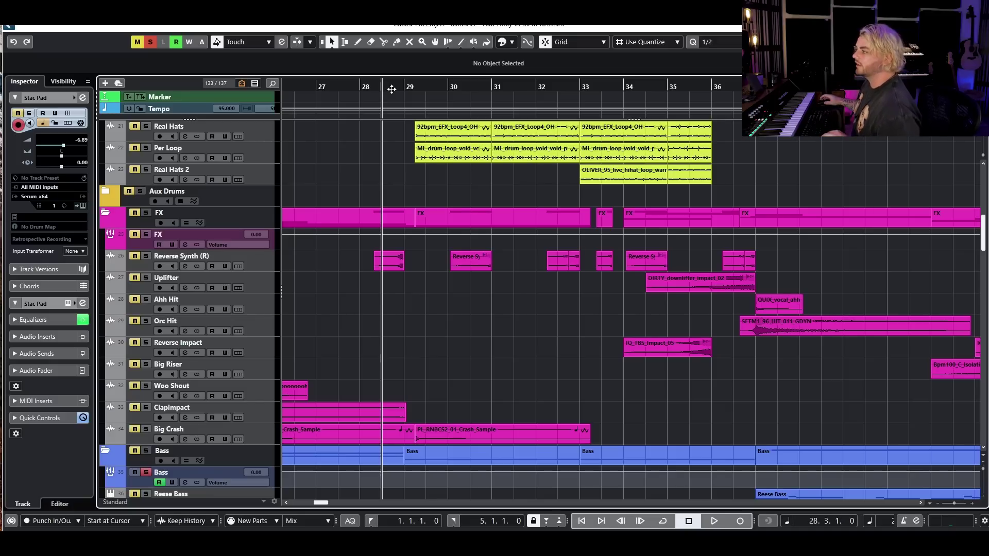
{"action": "scroll", "coordinate": [448, 179], "scroll_direction": "up", "scroll_amount": 6}
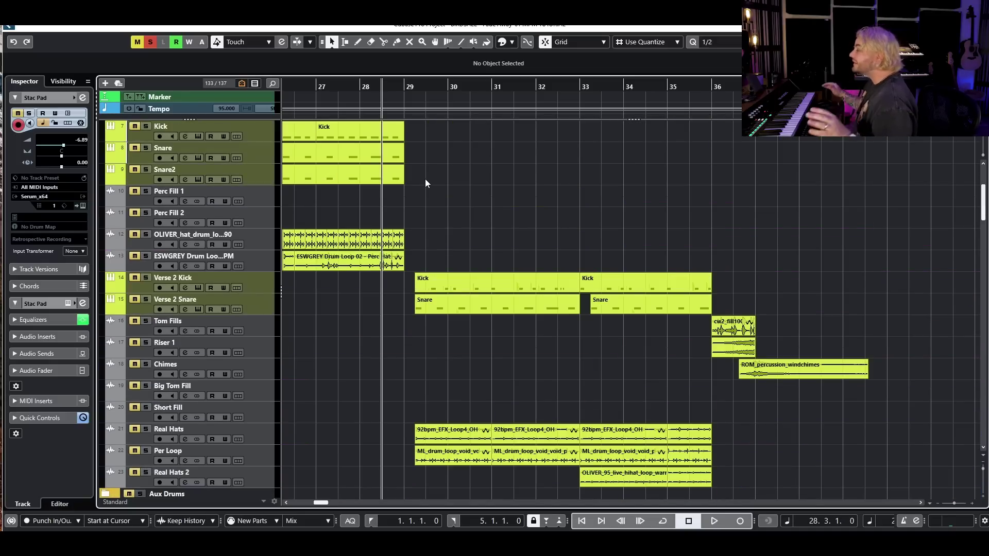
{"action": "scroll", "coordinate": [431, 206], "scroll_direction": "up", "scroll_amount": 3}
{"action": "scroll", "coordinate": [519, 252], "scroll_direction": "down", "scroll_amount": 6}
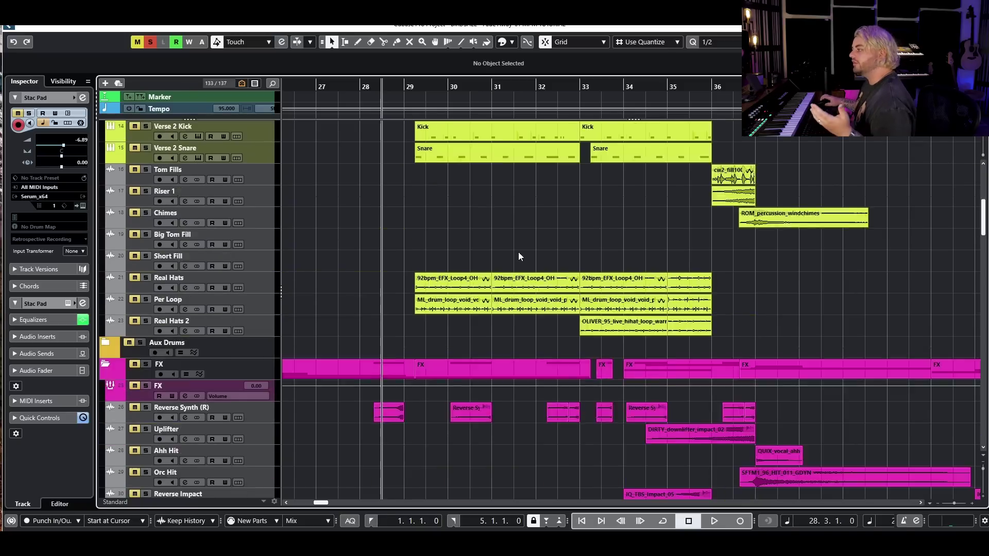
{"action": "scroll", "coordinate": [518, 252], "scroll_direction": "down", "scroll_amount": 16}
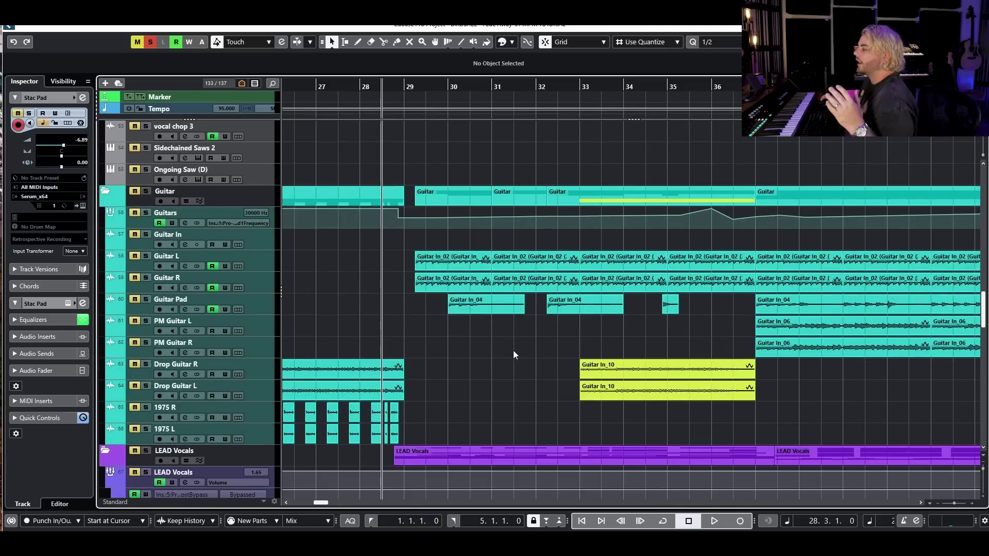
{"action": "scroll", "coordinate": [477, 356], "scroll_direction": "up", "scroll_amount": 9}
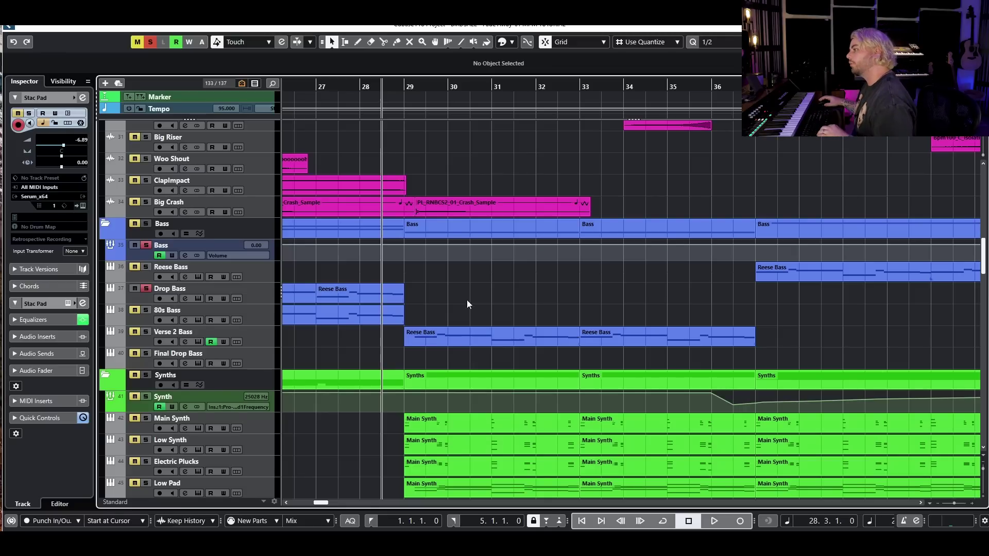
{"action": "scroll", "coordinate": [454, 191], "scroll_direction": "up", "scroll_amount": 3}
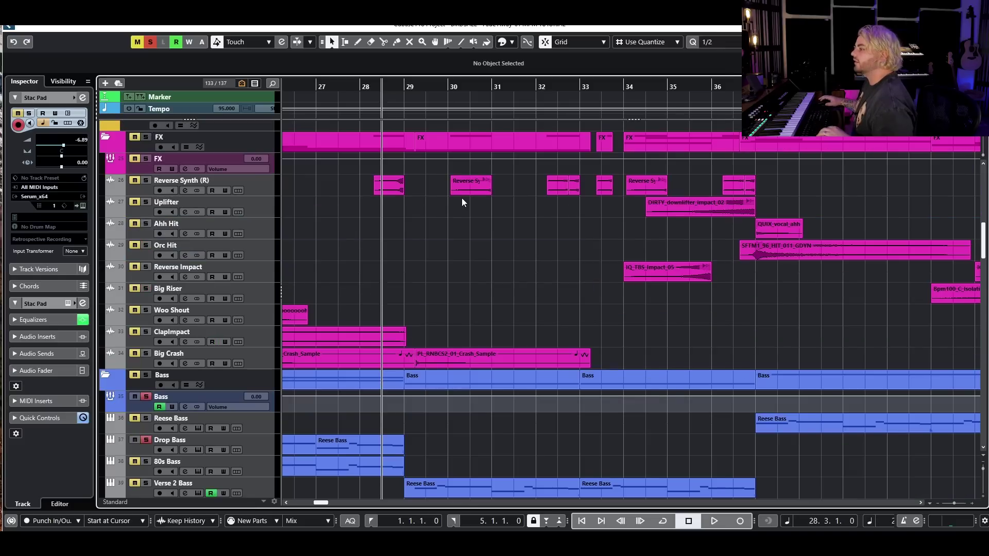
{"action": "left_click", "coordinate": [150, 42]}
{"action": "key", "text": "space"}
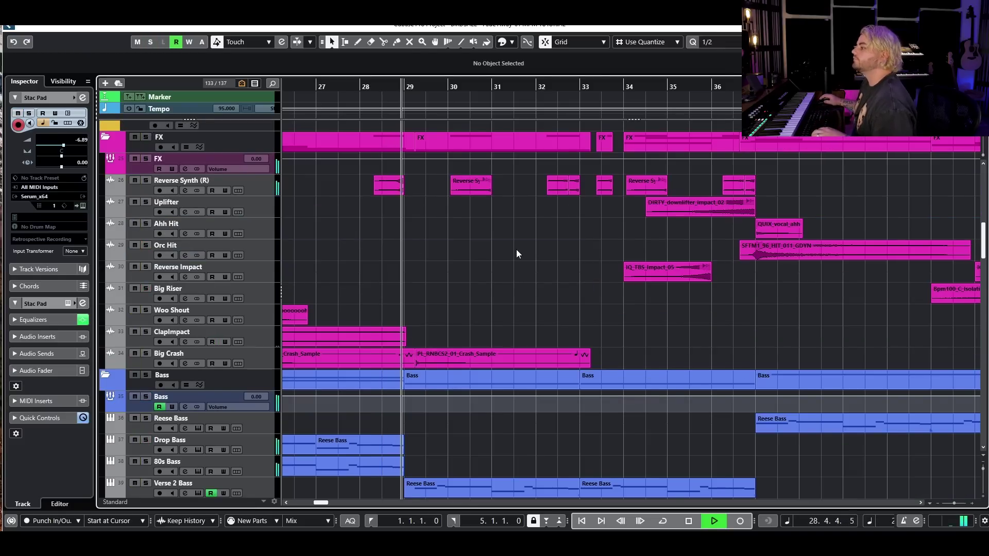
Follow the second verse's bass, synth, guitar, drum, FX and lead vocal tracks during playback and stop it just past bar 36
{"action": "scroll", "coordinate": [516, 249], "scroll_direction": "down", "scroll_amount": 5}
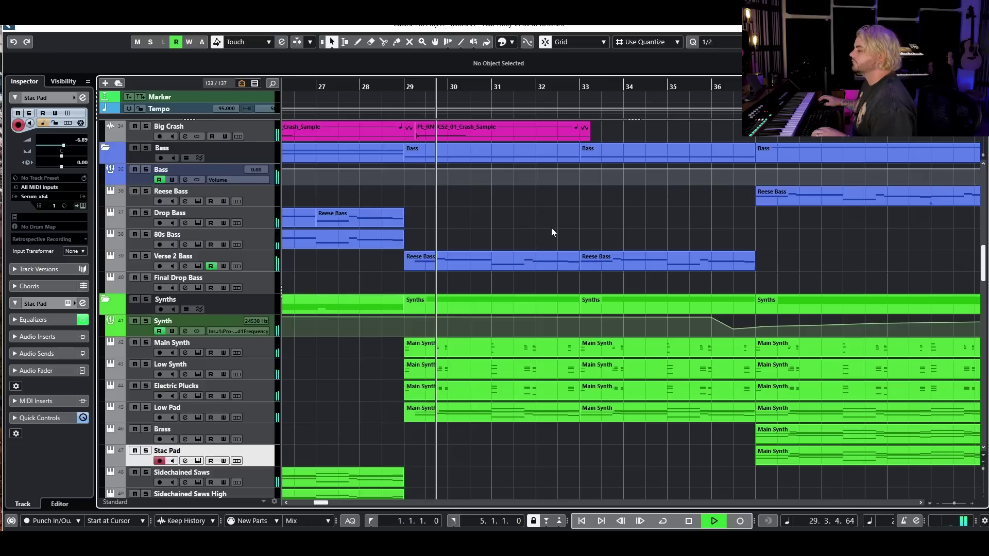
{"action": "scroll", "coordinate": [576, 205], "scroll_direction": "down", "scroll_amount": 5}
{"action": "scroll", "coordinate": [582, 232], "scroll_direction": "down", "scroll_amount": 5}
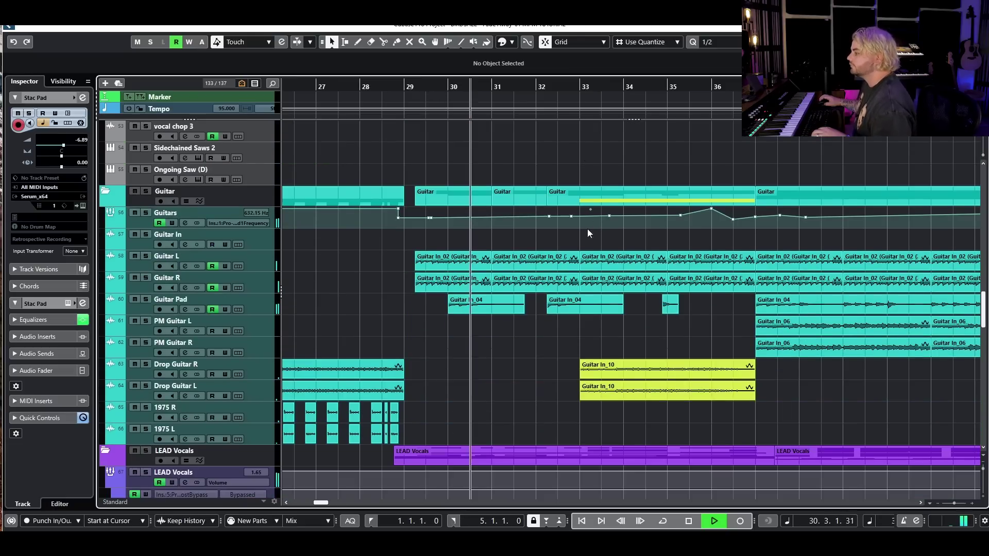
{"action": "scroll", "coordinate": [566, 206], "scroll_direction": "up", "scroll_amount": 3}
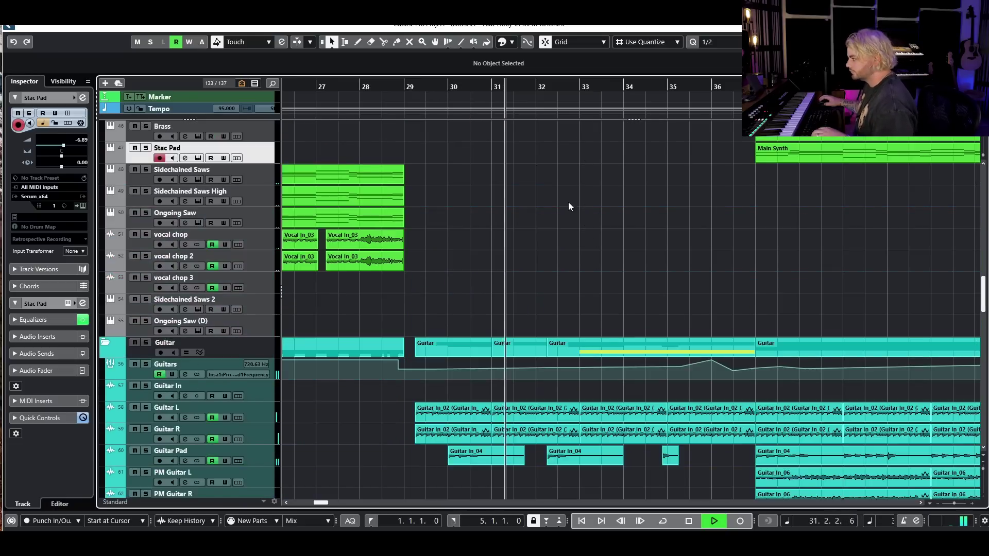
{"action": "scroll", "coordinate": [565, 206], "scroll_direction": "up", "scroll_amount": 15}
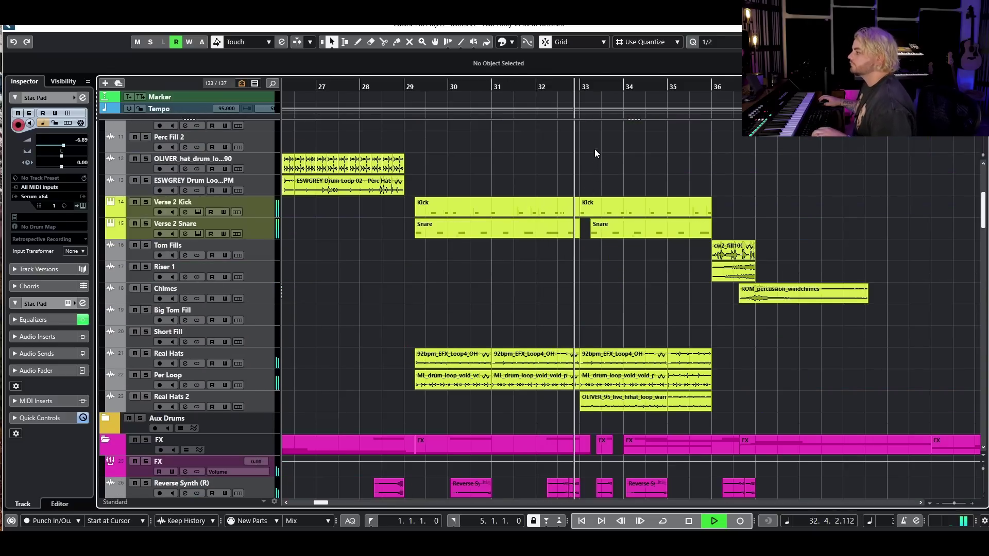
{"action": "scroll", "coordinate": [598, 191], "scroll_direction": "down", "scroll_amount": 3}
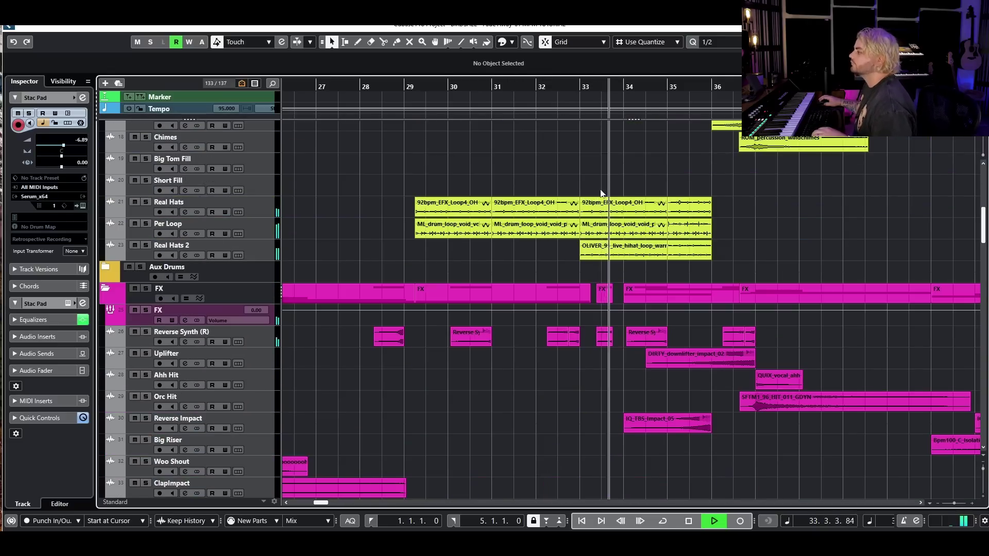
{"action": "scroll", "coordinate": [613, 183], "scroll_direction": "down", "scroll_amount": 3}
{"action": "scroll", "coordinate": [669, 219], "scroll_direction": "down", "scroll_amount": 6}
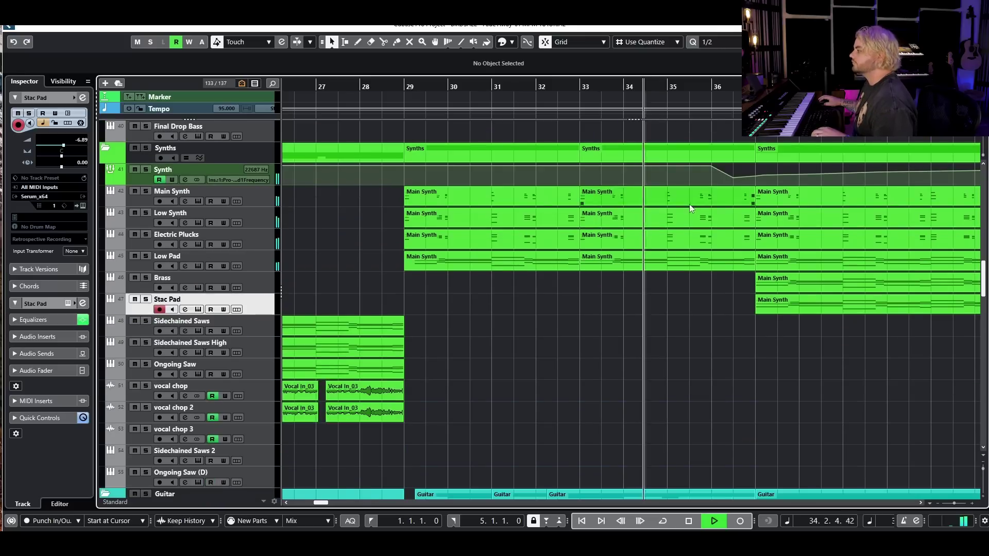
{"action": "scroll", "coordinate": [689, 204], "scroll_direction": "down", "scroll_amount": 6}
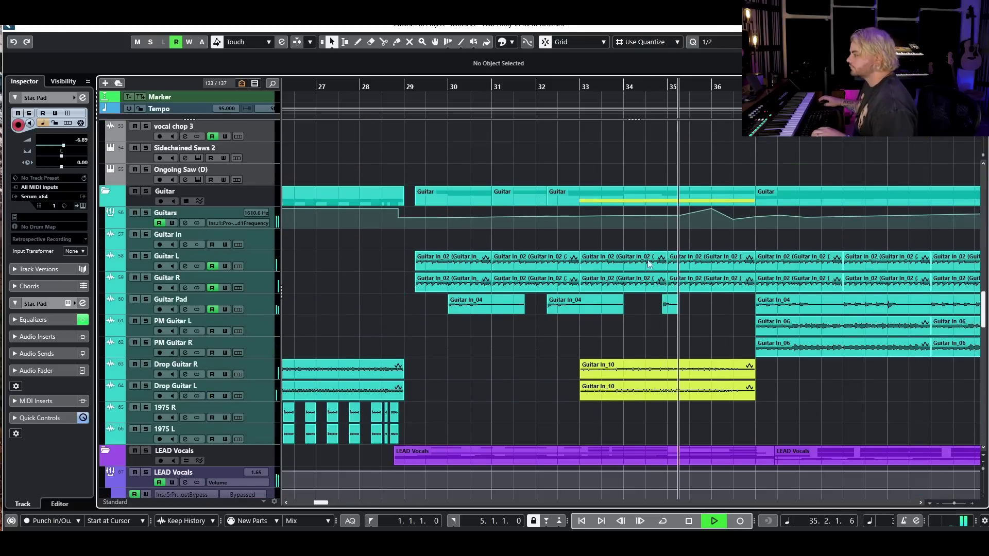
{"action": "scroll", "coordinate": [535, 359], "scroll_direction": "down", "scroll_amount": 3}
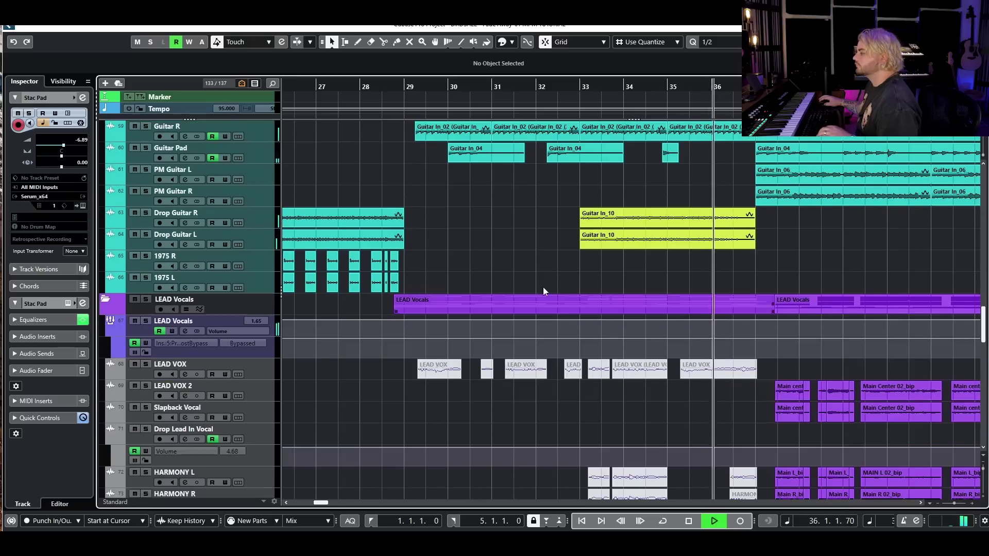
{"action": "key", "text": "space"}
Select the two Guitar In_10 clips on the Drop Guitar R and L tracks, spanning bars 33 to 37
{"action": "scroll", "coordinate": [537, 218], "scroll_direction": "down", "scroll_amount": 6}
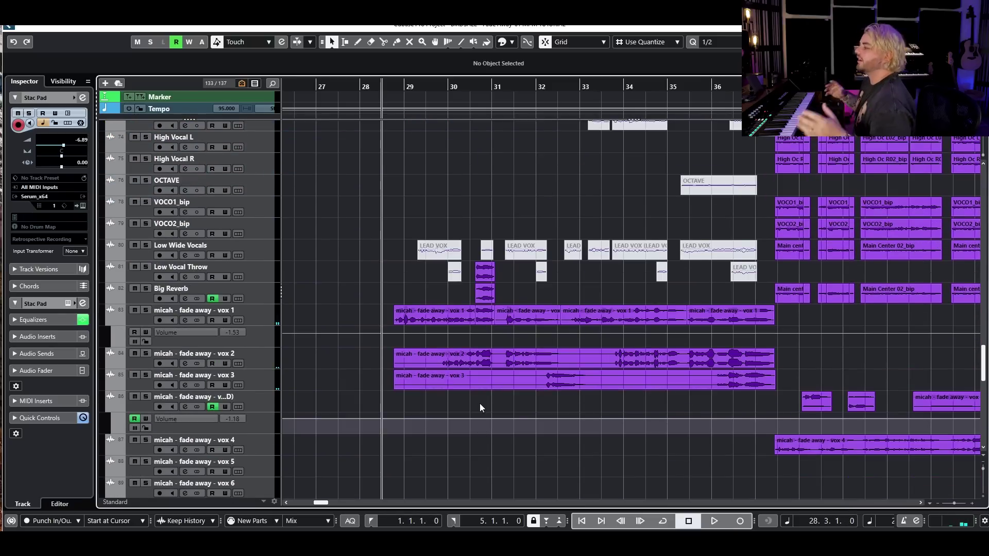
{"action": "scroll", "coordinate": [480, 403], "scroll_direction": "up", "scroll_amount": 8}
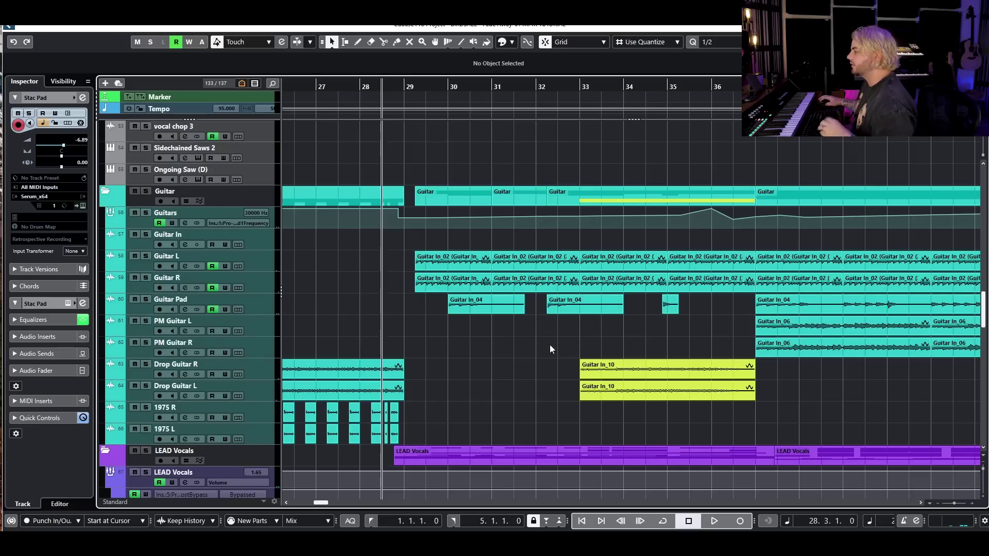
{"action": "left_click_drag", "start_coordinate": [619, 397], "coordinate": [620, 397]}
Solo the Real Hats 2 track, play its hi-hat loop from bar 33, and release the solo
{"action": "scroll", "coordinate": [565, 373], "scroll_direction": "up", "scroll_amount": 12}
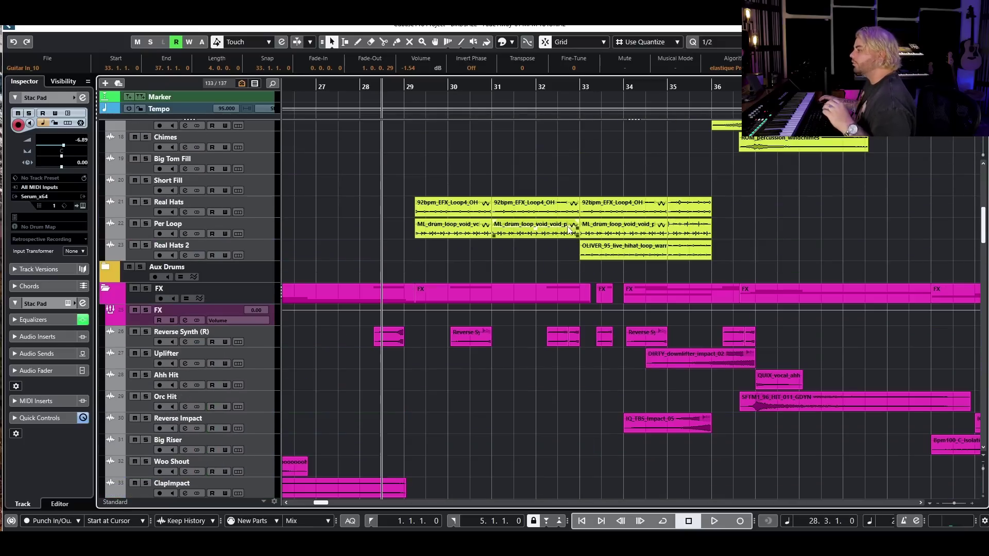
{"action": "left_click", "coordinate": [566, 84]}
{"action": "left_click", "coordinate": [144, 246]}
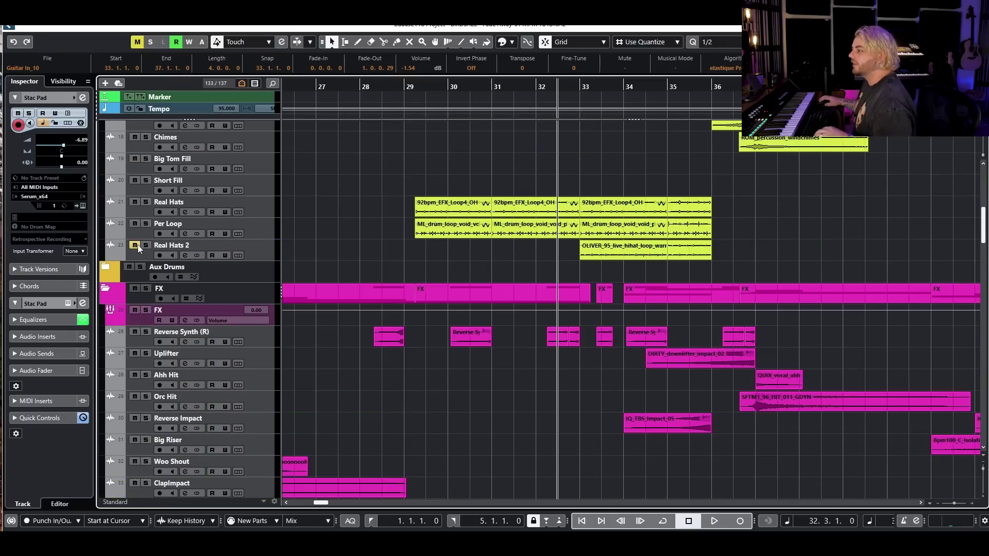
{"action": "left_click", "coordinate": [577, 81]}
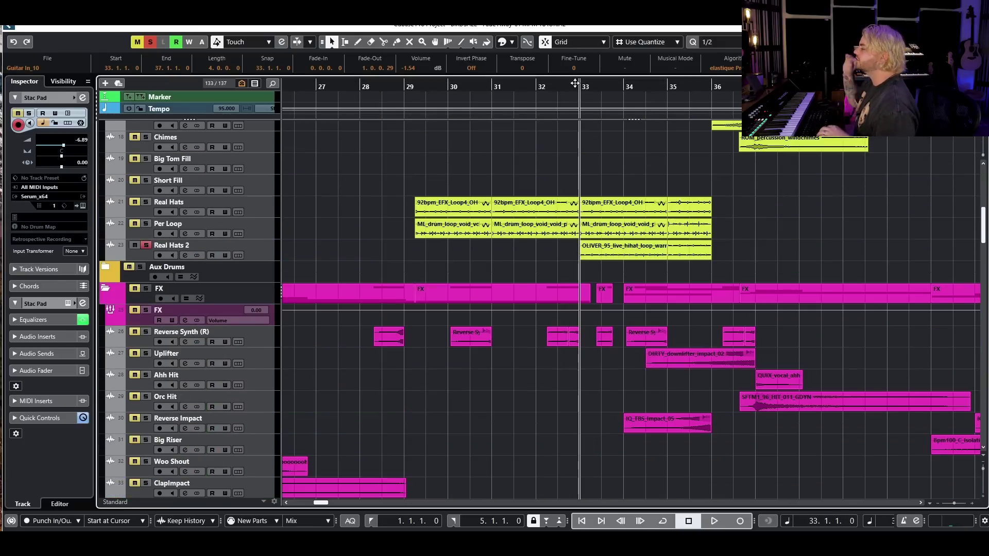
{"action": "key", "text": "space"}
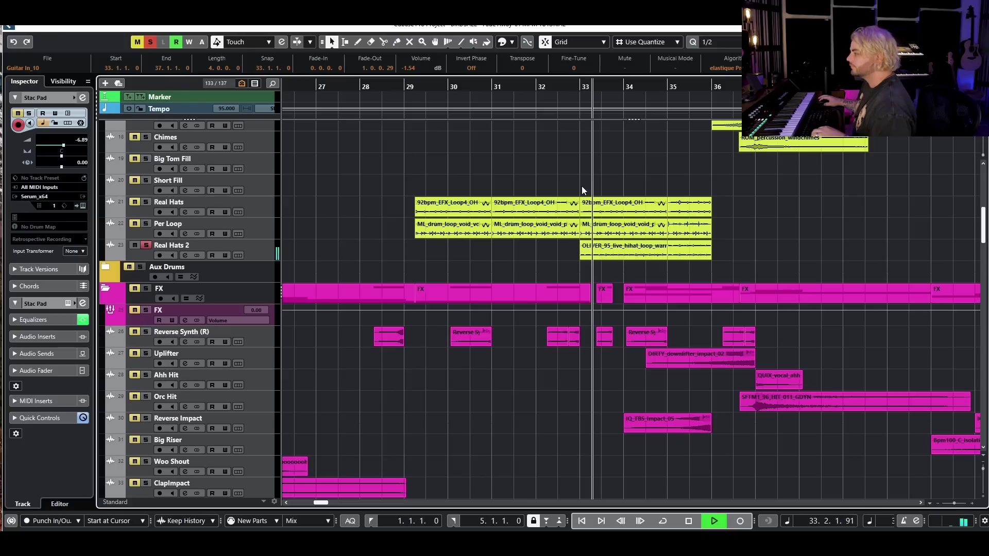
{"action": "key", "text": "space"}
{"action": "left_click", "coordinate": [147, 246]}
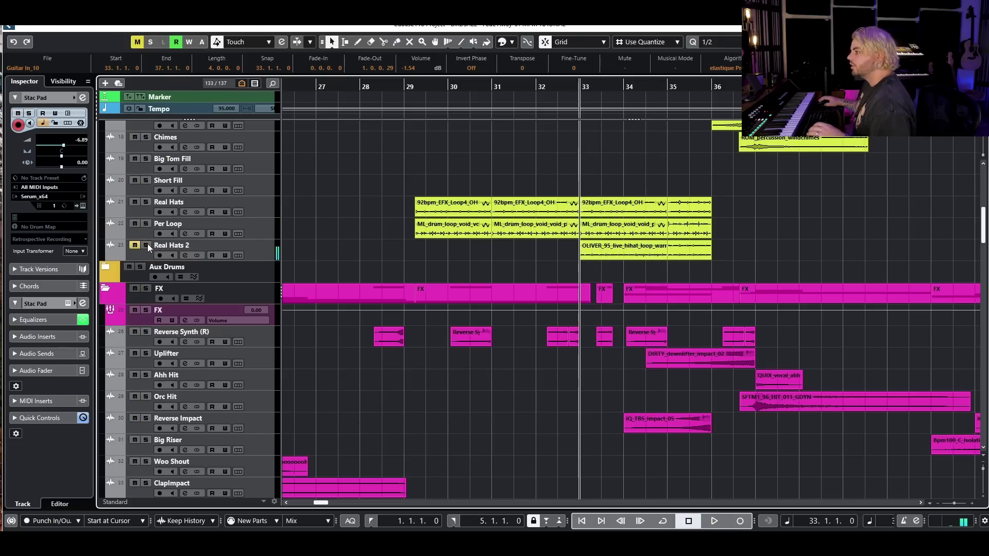
Solo the Drop Guitar R and L tracks, play their layer from bar 33, and clear the solos
{"action": "scroll", "coordinate": [594, 284], "scroll_direction": "down", "scroll_amount": 5}
{"action": "scroll", "coordinate": [237, 227], "scroll_direction": "up", "scroll_amount": 5}
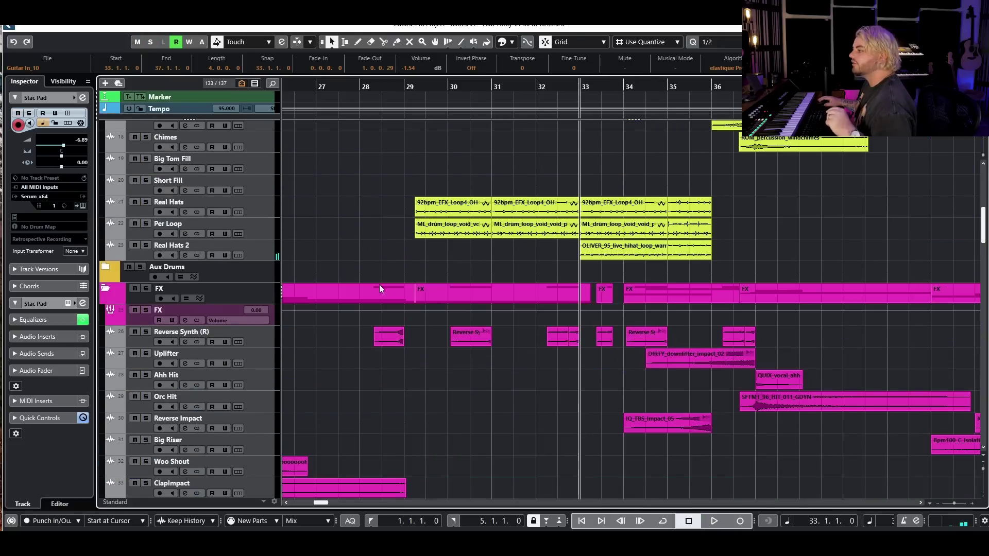
{"action": "scroll", "coordinate": [213, 260], "scroll_direction": "down", "scroll_amount": 15}
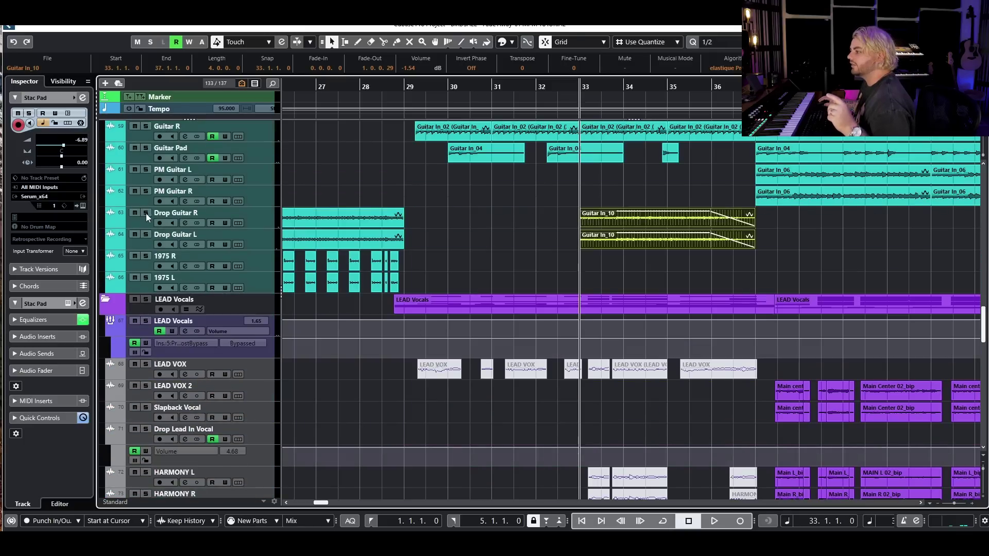
{"action": "left_click", "coordinate": [147, 214]}
{"action": "left_click", "coordinate": [144, 245]}
{"action": "key", "text": "space"}
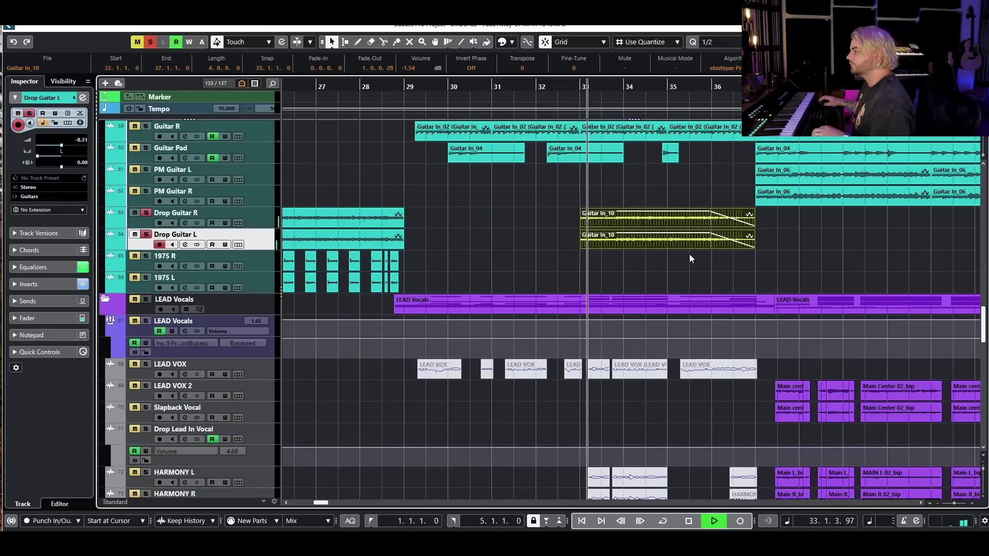
{"action": "scroll", "coordinate": [593, 240], "scroll_direction": "up", "scroll_amount": 4}
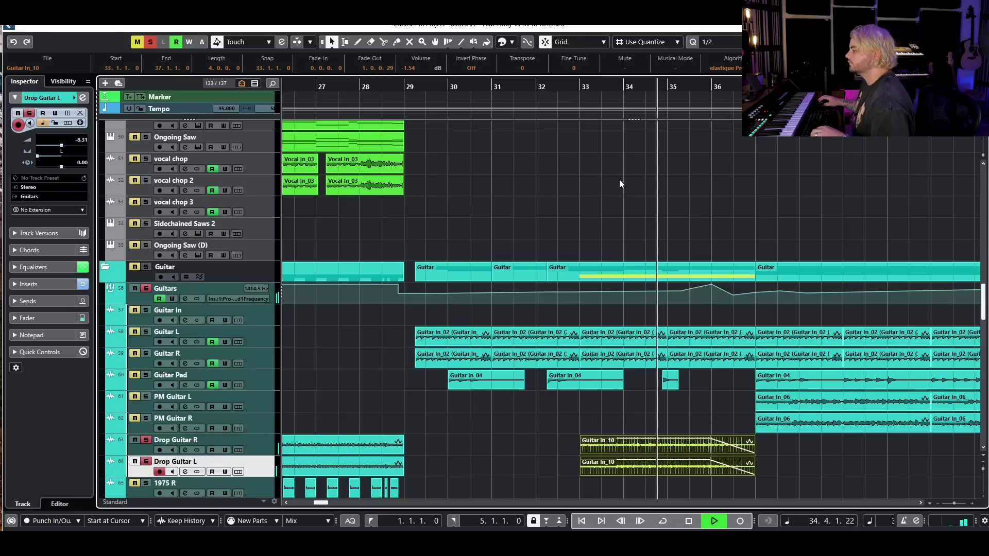
{"action": "key", "text": "space"}
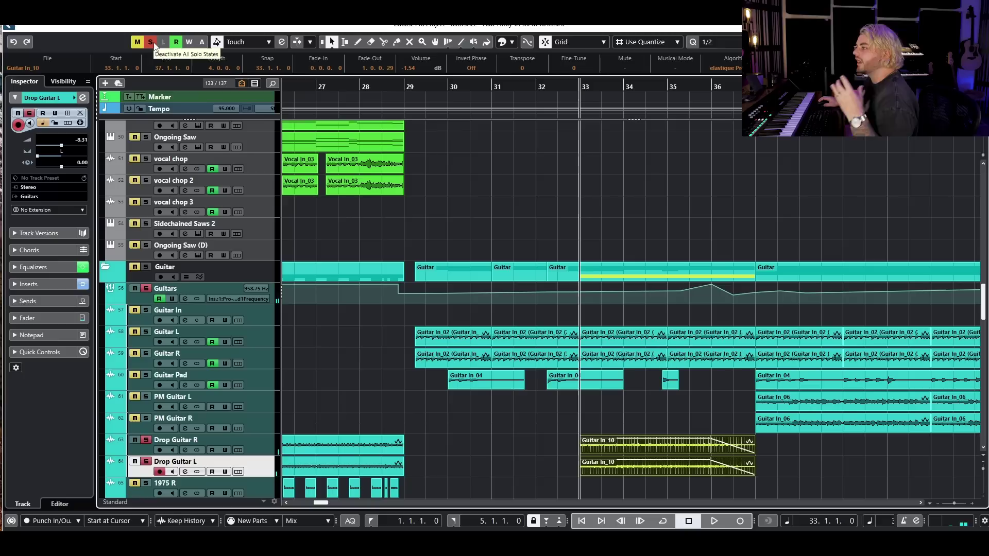
{"action": "left_click", "coordinate": [150, 42]}
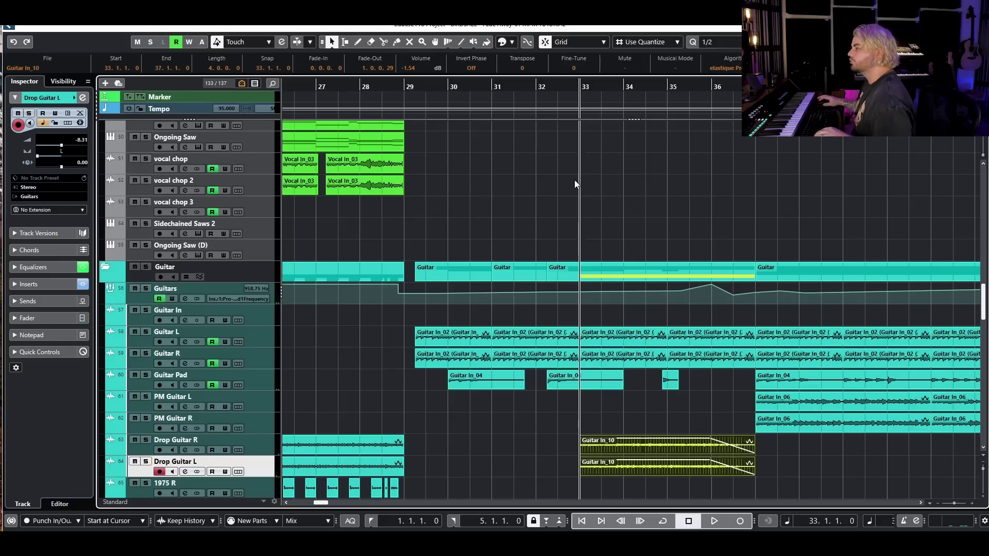
Mute the two Guitar In_10 clips on the Drop Guitar tracks and the OLIVER hi-hat loop clips on Real Hats 2, starting at bar 33
{"action": "scroll", "coordinate": [630, 288], "scroll_direction": "down", "scroll_amount": 5}
{"action": "key", "text": "shift+m"}
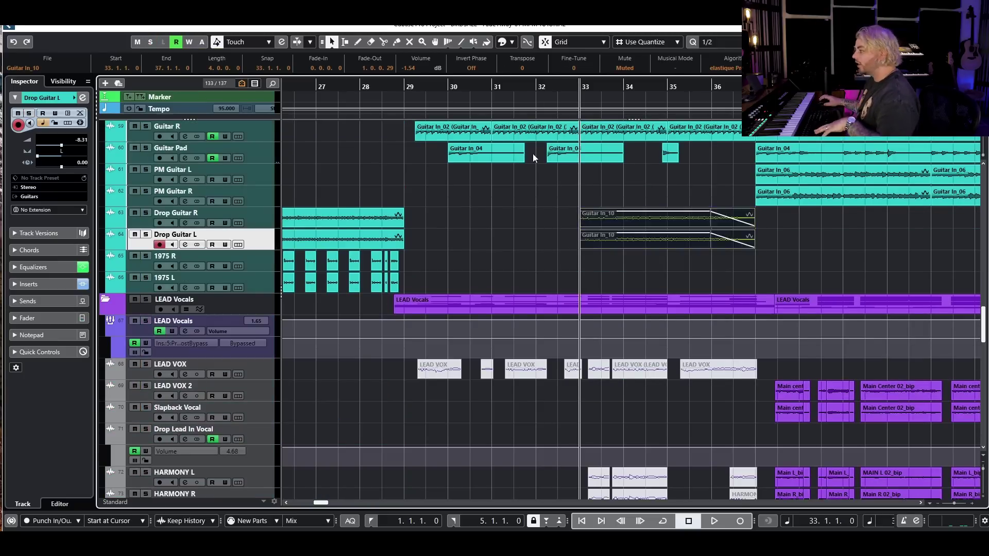
{"action": "scroll", "coordinate": [593, 232], "scroll_direction": "up", "scroll_amount": 15}
{"action": "left_click", "coordinate": [588, 329]}
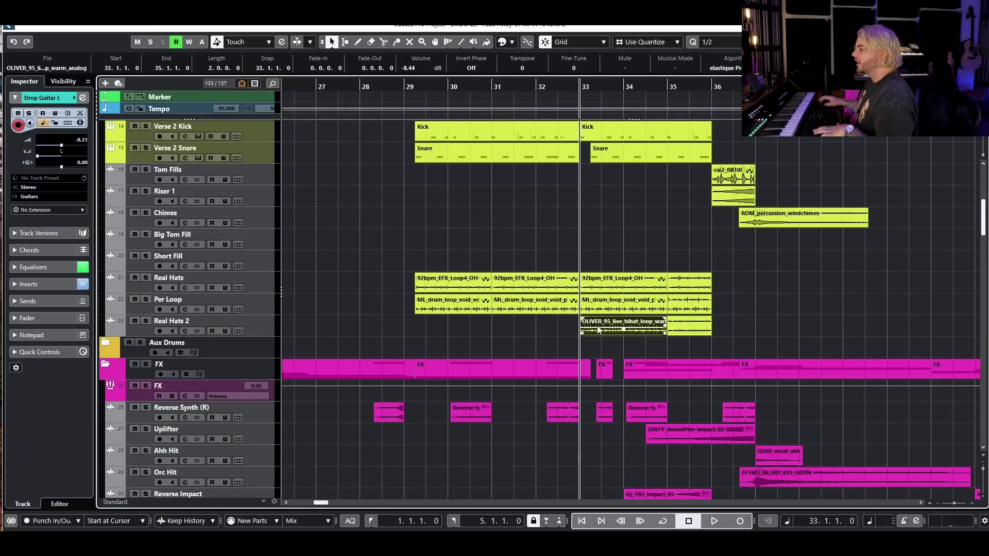
{"action": "left_click", "coordinate": [696, 328]}
{"action": "key", "text": "shift+m"}
Play the second verse from bar 29 without the extra layers, following the FX, bass, synth, guitar and vocal tracks, and stop past bar 36
{"action": "left_click", "coordinate": [398, 88]}
{"action": "key", "text": "space"}
{"action": "scroll", "coordinate": [505, 208], "scroll_direction": "down", "scroll_amount": 4}
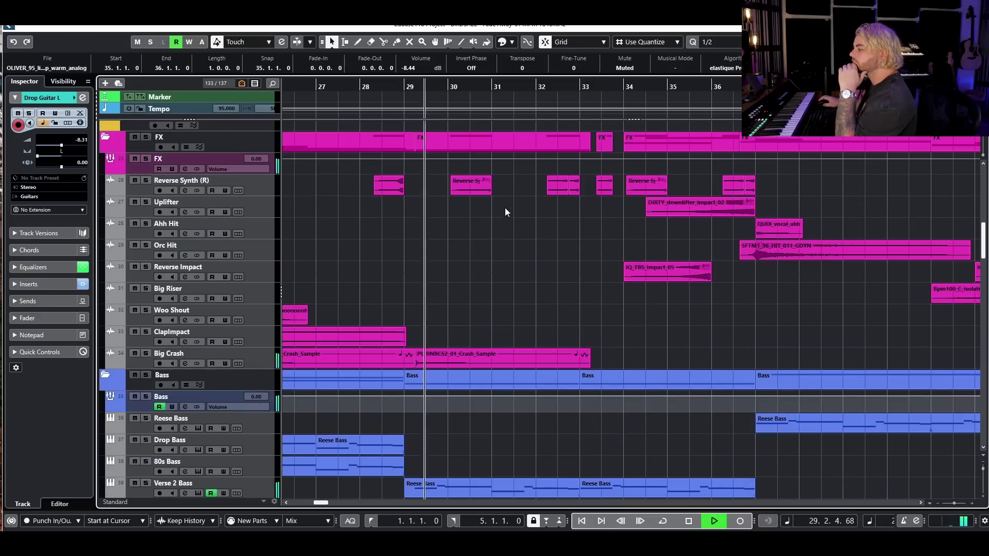
{"action": "scroll", "coordinate": [567, 252], "scroll_direction": "up", "scroll_amount": 1}
{"action": "scroll", "coordinate": [588, 237], "scroll_direction": "down", "scroll_amount": 5}
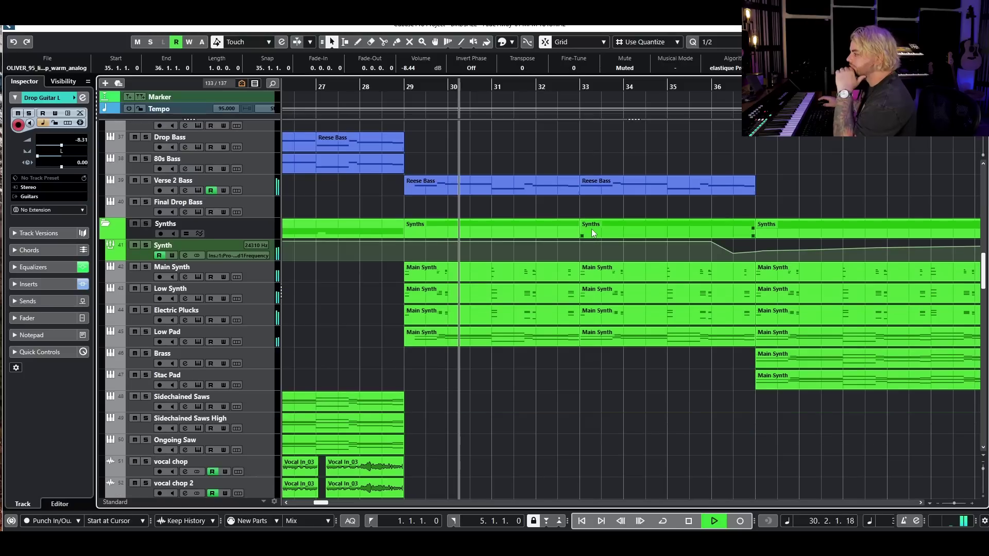
{"action": "scroll", "coordinate": [592, 224], "scroll_direction": "down", "scroll_amount": 4}
{"action": "scroll", "coordinate": [603, 178], "scroll_direction": "down", "scroll_amount": 6}
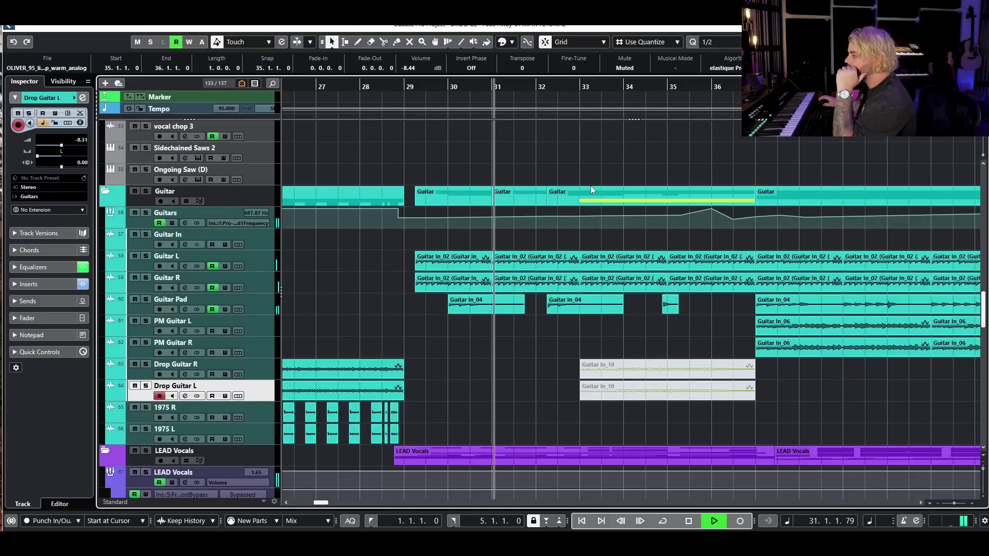
{"action": "scroll", "coordinate": [554, 243], "scroll_direction": "down", "scroll_amount": 3}
{"action": "scroll", "coordinate": [557, 242], "scroll_direction": "down", "scroll_amount": 2}
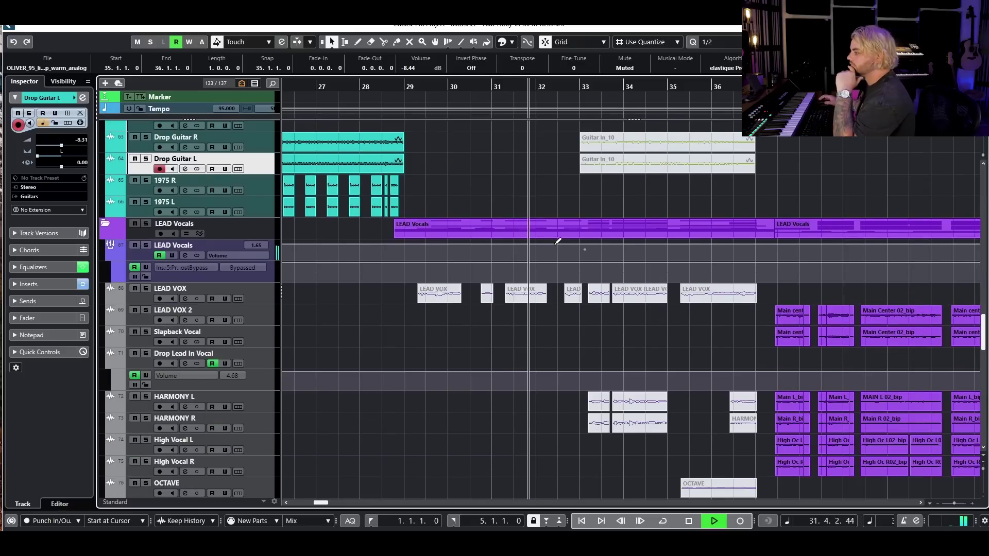
{"action": "scroll", "coordinate": [566, 235], "scroll_direction": "up", "scroll_amount": 5}
{"action": "scroll", "coordinate": [598, 225], "scroll_direction": "up", "scroll_amount": 2}
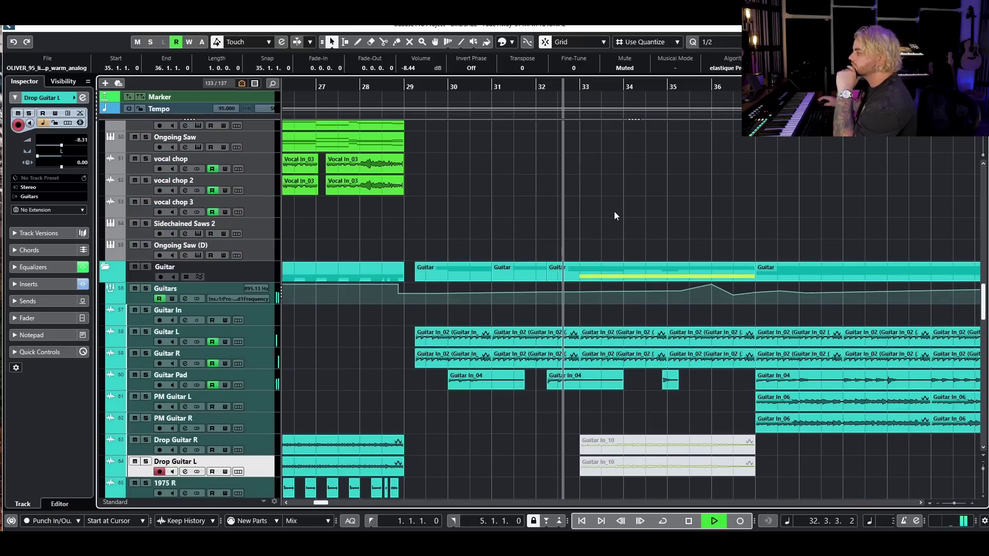
{"action": "scroll", "coordinate": [582, 227], "scroll_direction": "down", "scroll_amount": 3}
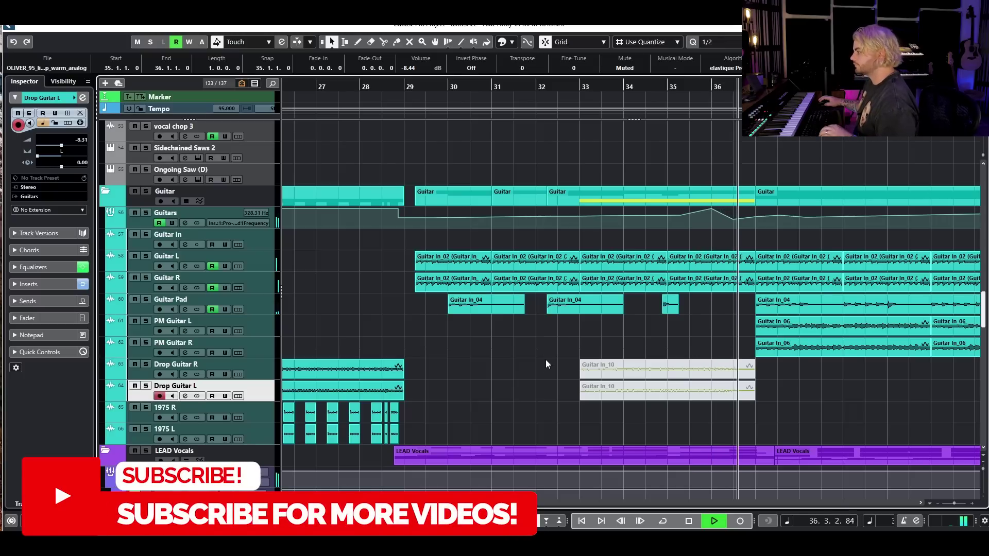
{"action": "key", "text": "space"}
Unmute the Guitar In_10 and Real Hats 2 clips and play the second verse with these layers restored, stopping past bar 36
{"action": "left_click", "coordinate": [636, 388]}
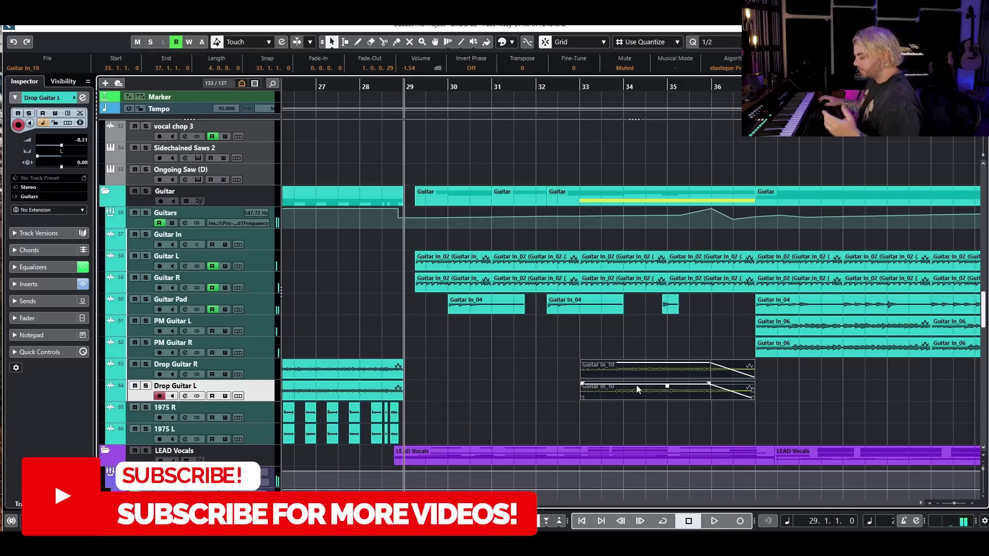
{"action": "scroll", "coordinate": [693, 281], "scroll_direction": "up", "scroll_amount": 15}
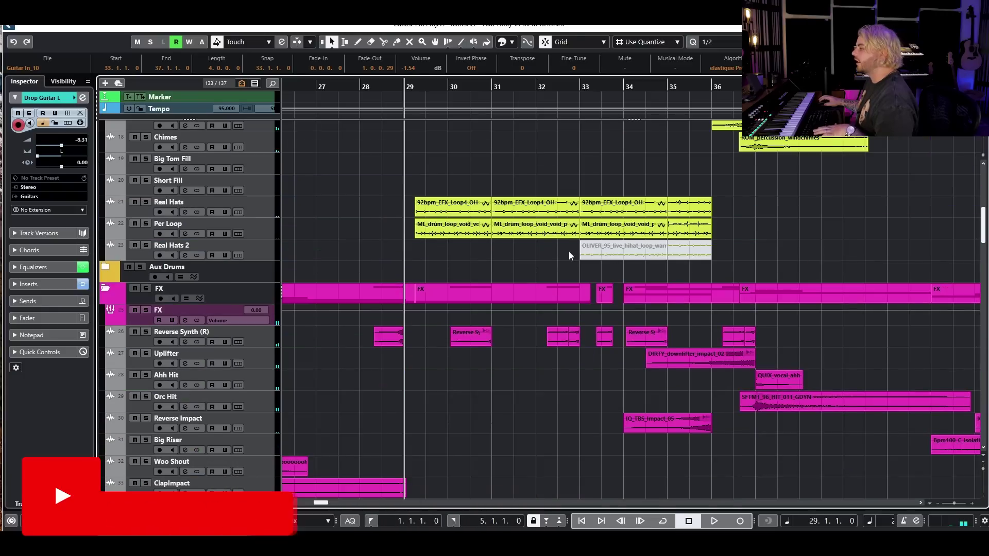
{"action": "left_click", "coordinate": [670, 251]}
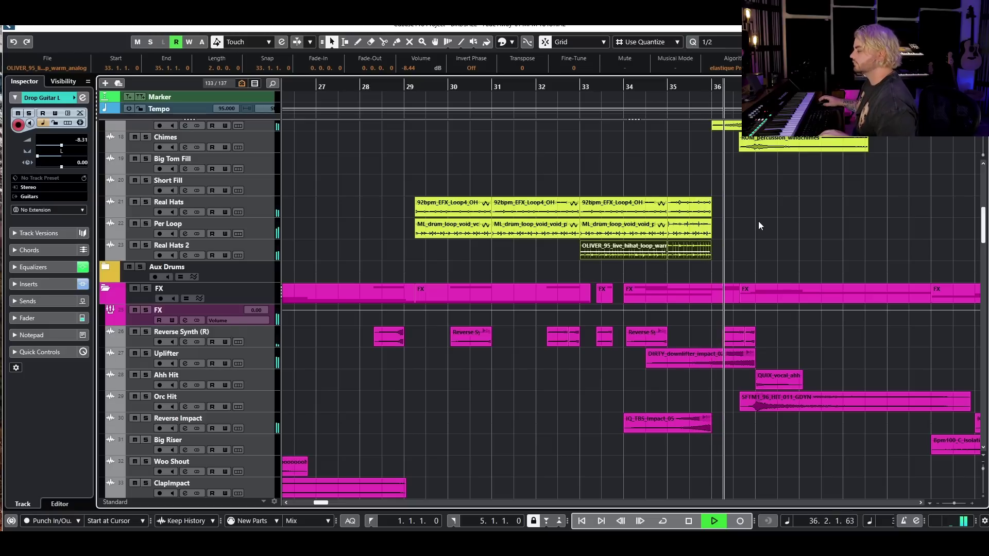
{"action": "key", "text": "space"}
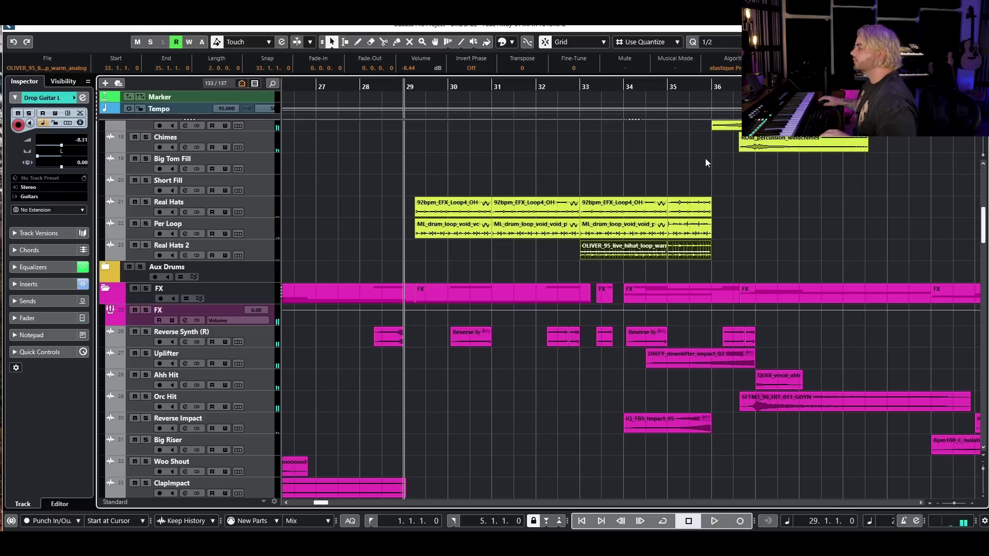
Examine the tom fill, riser, chimes and FX clips around the end of the second verse in a wider timeline view
{"action": "scroll", "coordinate": [726, 196], "scroll_direction": "up", "scroll_amount": 5}
{"action": "scroll", "coordinate": [764, 329], "scroll_direction": "down", "scroll_amount": 2}
{"action": "scroll", "coordinate": [772, 317], "scroll_direction": "up", "scroll_amount": 2}
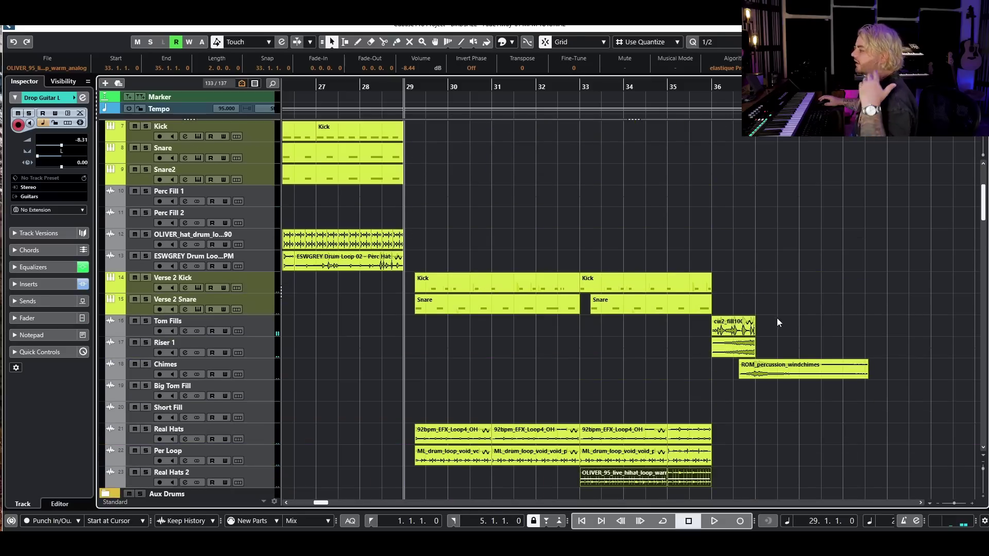
{"action": "key", "text": "g"}
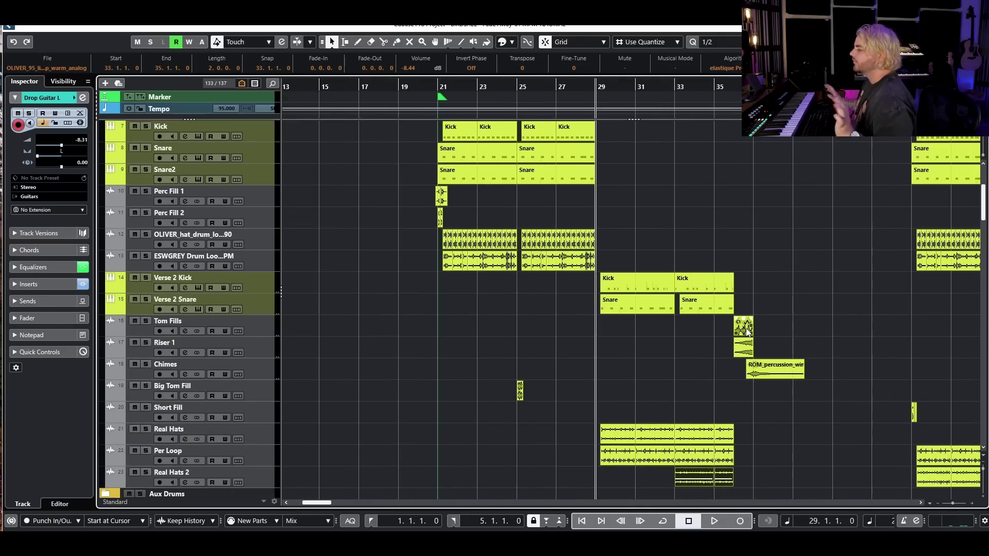
{"action": "scroll", "coordinate": [695, 309], "scroll_direction": "down", "scroll_amount": 5}
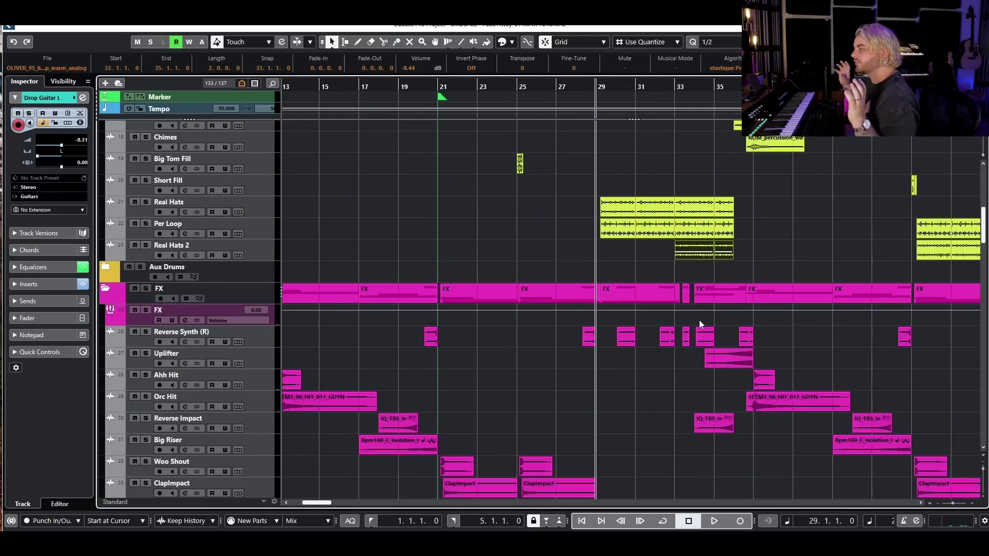
{"action": "scroll", "coordinate": [702, 309], "scroll_direction": "down", "scroll_amount": 10}
{"action": "scroll", "coordinate": [704, 293], "scroll_direction": "up", "scroll_amount": 5}
{"action": "scroll", "coordinate": [704, 294], "scroll_direction": "up", "scroll_amount": 3}
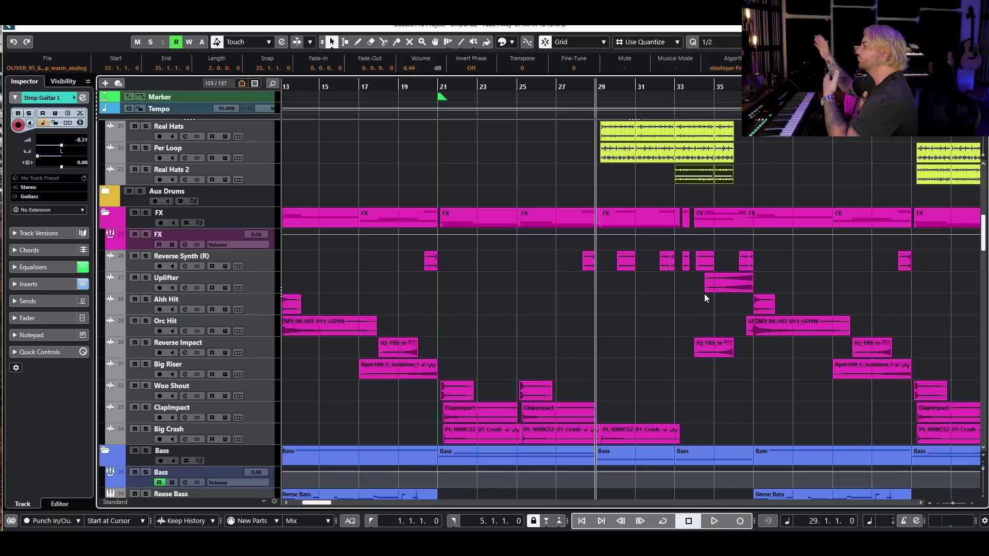
Review the drum, FX, bass, synth and guitar tracks to compare how layers are arranged across the song's sections
{"action": "scroll", "coordinate": [820, 298], "scroll_direction": "up", "scroll_amount": 10}
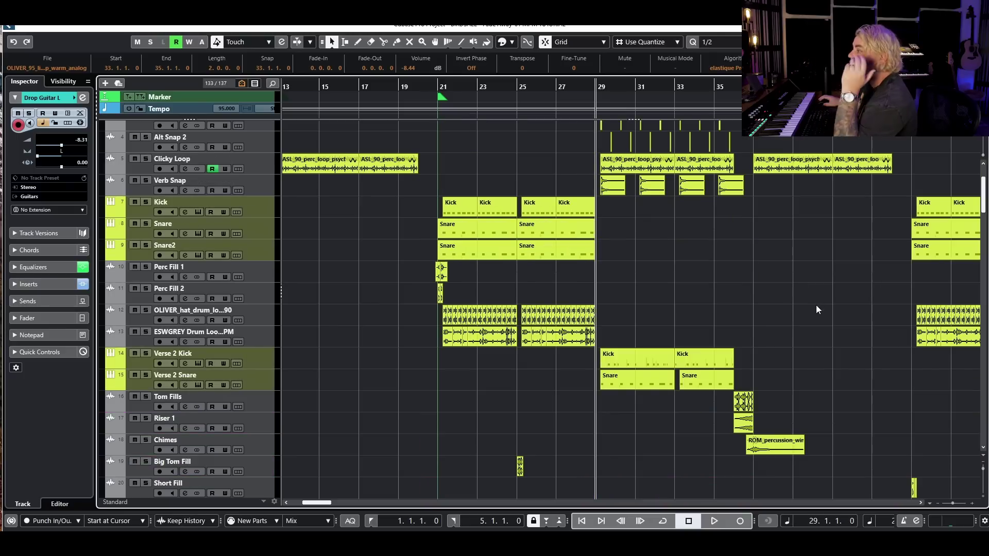
{"action": "scroll", "coordinate": [826, 305], "scroll_direction": "down", "scroll_amount": 5}
{"action": "scroll", "coordinate": [827, 298], "scroll_direction": "up", "scroll_amount": 5}
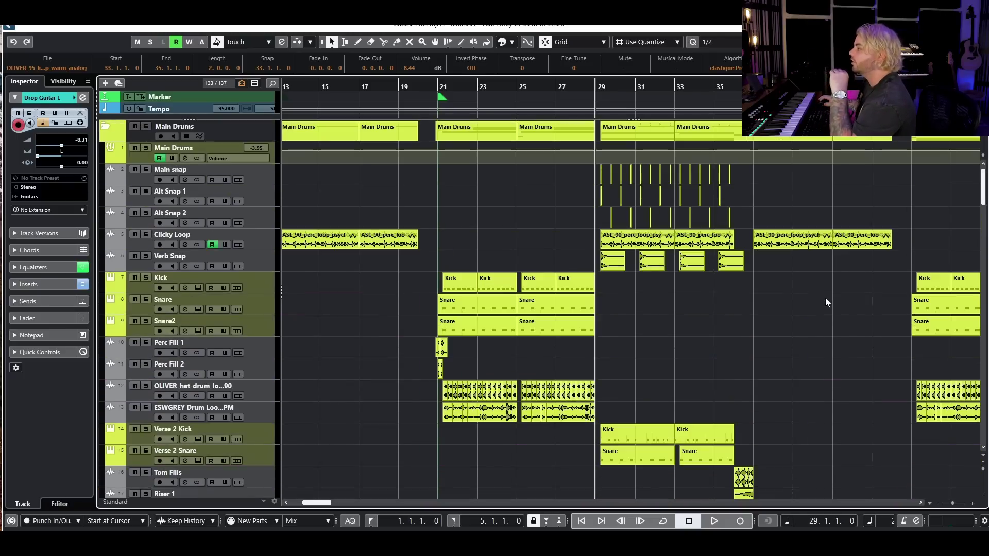
{"action": "scroll", "coordinate": [826, 298], "scroll_direction": "down", "scroll_amount": 2}
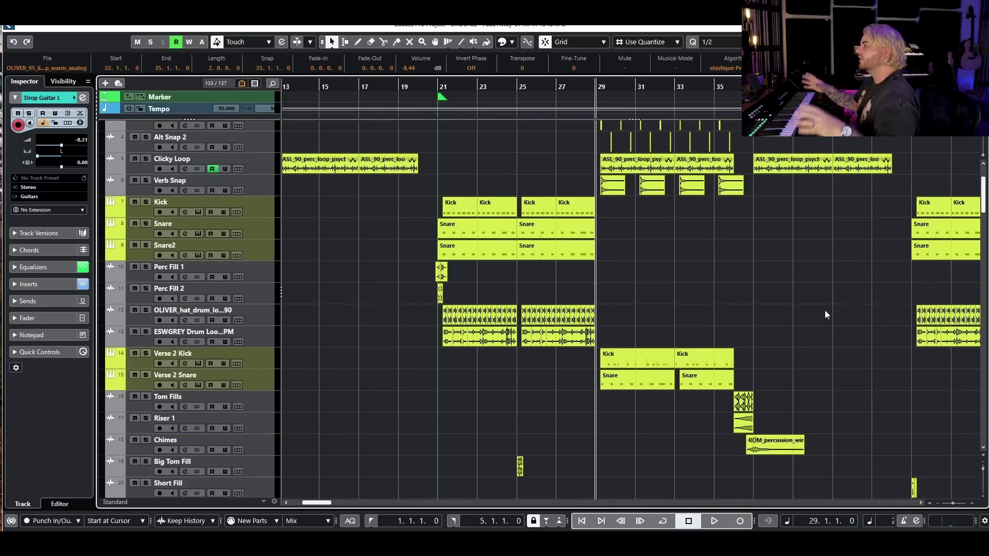
{"action": "scroll", "coordinate": [825, 310], "scroll_direction": "down", "scroll_amount": 8}
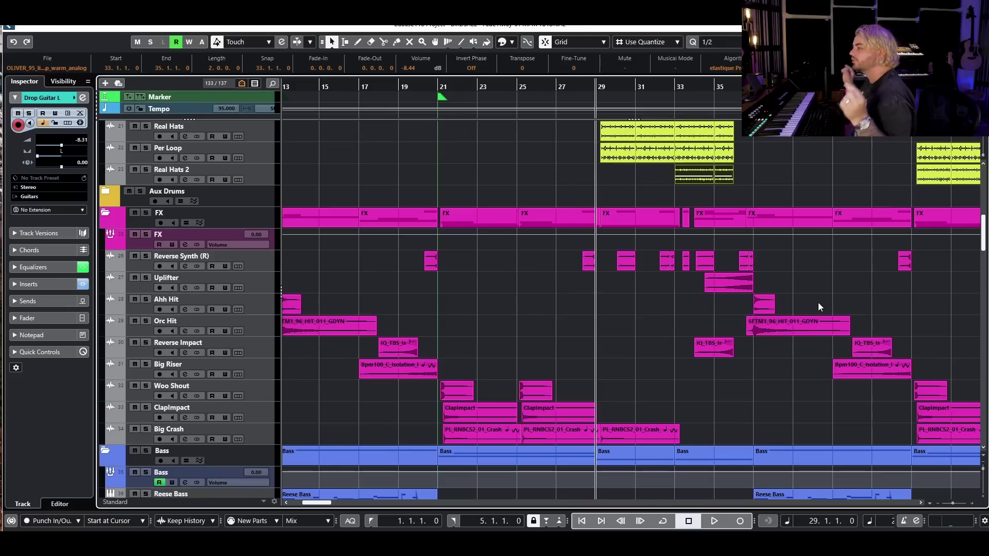
{"action": "scroll", "coordinate": [820, 294], "scroll_direction": "down", "scroll_amount": 10}
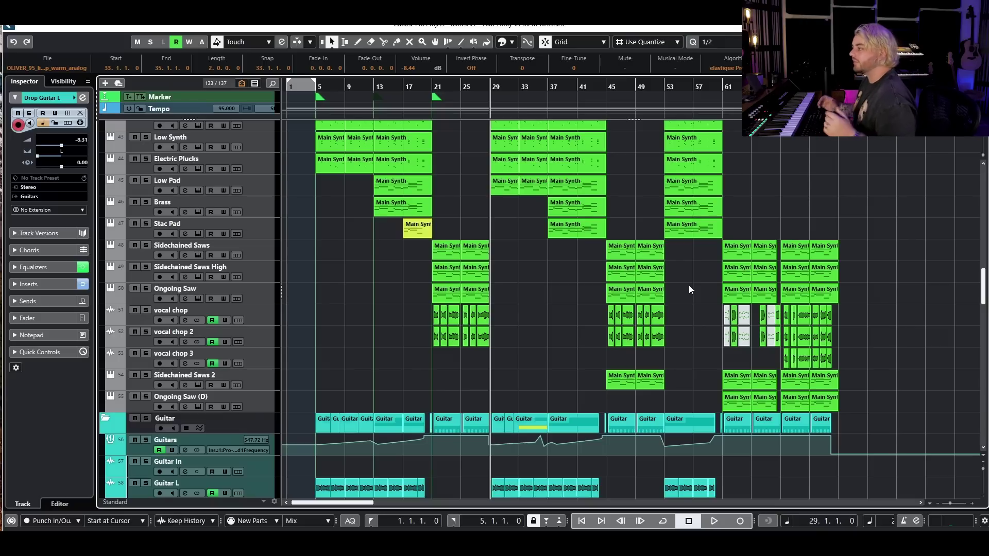
{"action": "scroll", "coordinate": [685, 281], "scroll_direction": "up", "scroll_amount": 8}
{"action": "scroll", "coordinate": [673, 294], "scroll_direction": "down", "scroll_amount": 5}
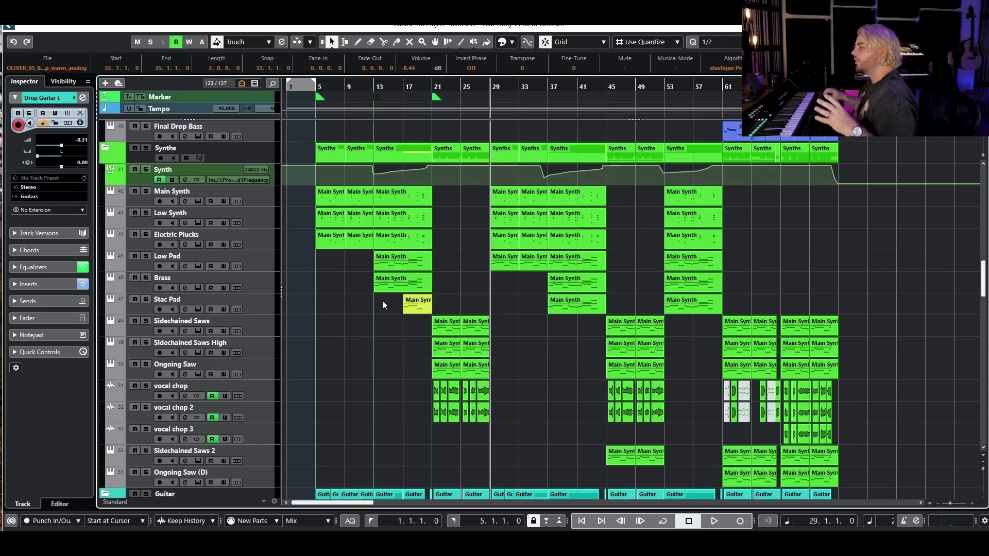
{"action": "scroll", "coordinate": [452, 265], "scroll_direction": "down", "scroll_amount": 5}
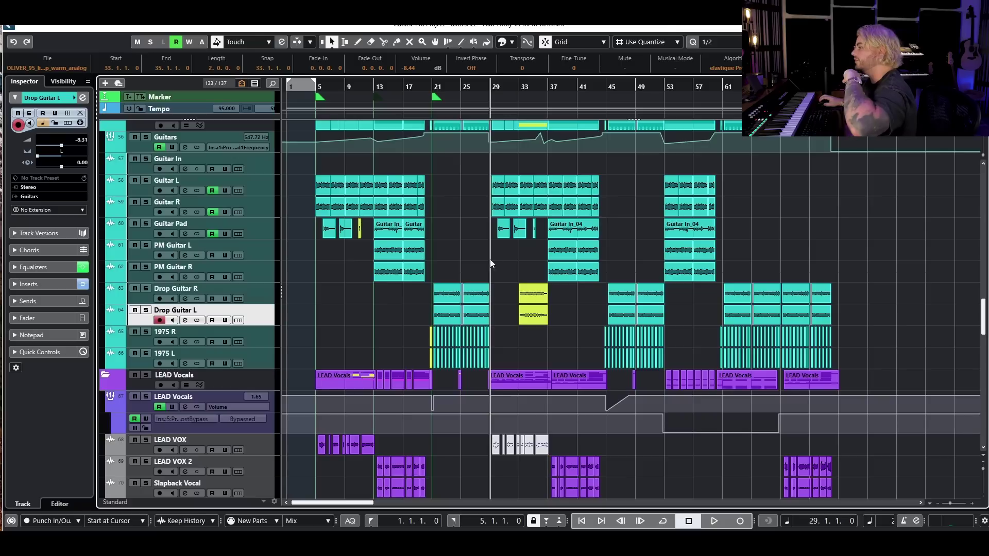
{"action": "scroll", "coordinate": [519, 240], "scroll_direction": "up", "scroll_amount": 2}
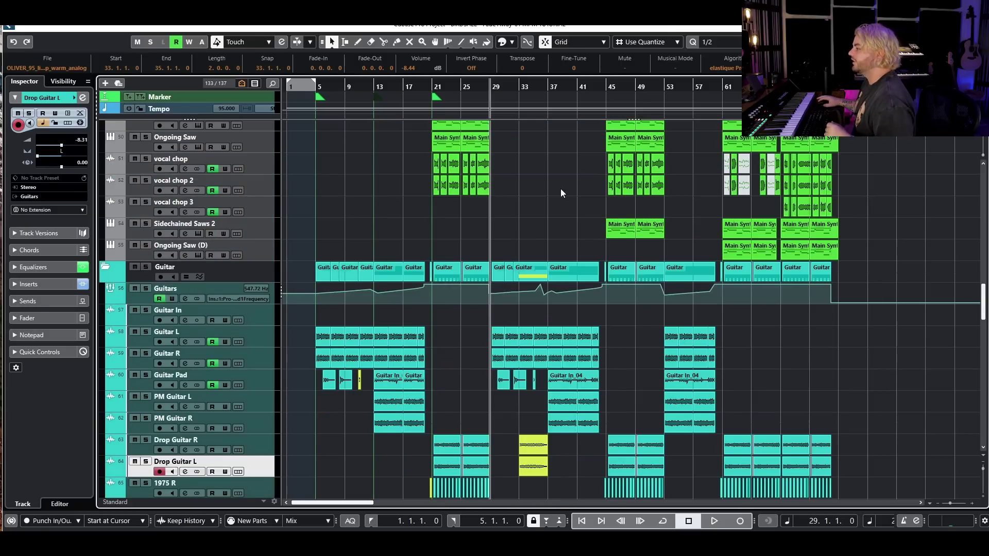
{"action": "scroll", "coordinate": [560, 191], "scroll_direction": "up", "scroll_amount": 8}
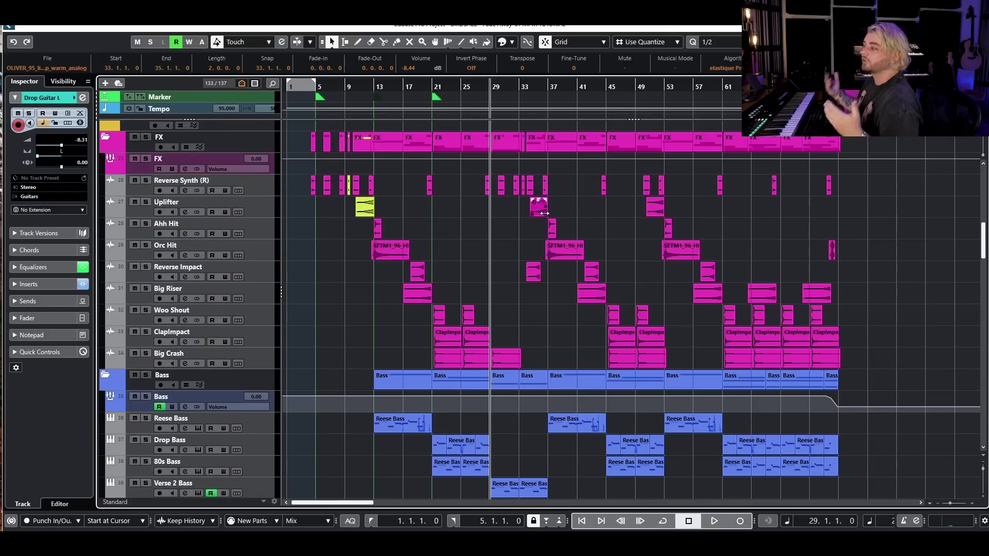